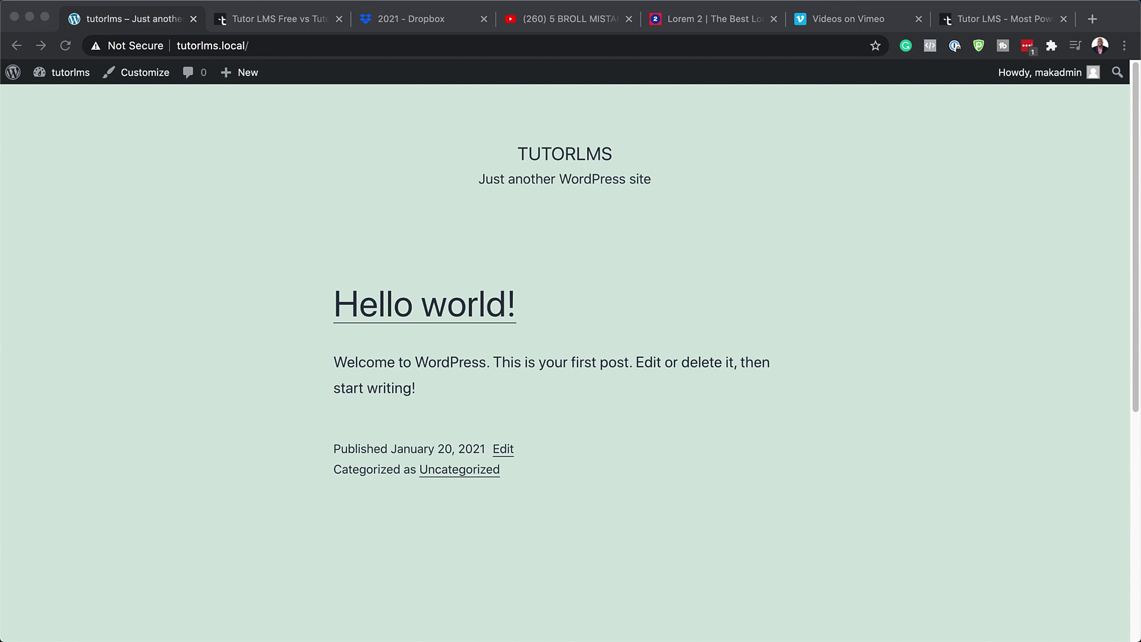
- Go to the site's admin dashboard and search the plugin directory for "tutor lms"
click(344, 132)
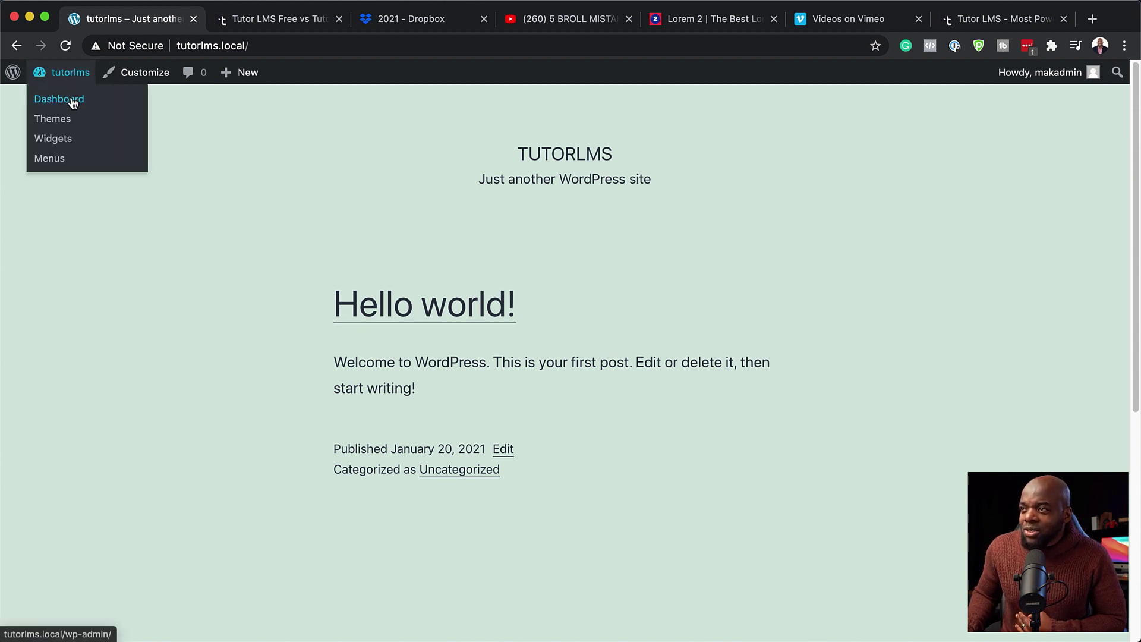
click(73, 101)
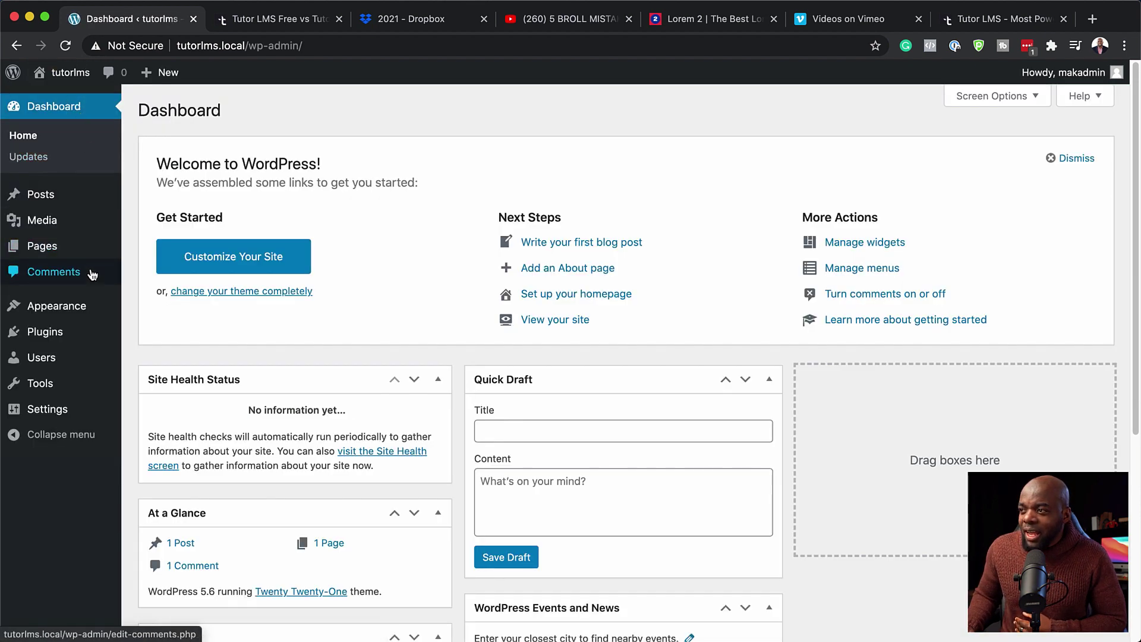
mouse_move(77, 332)
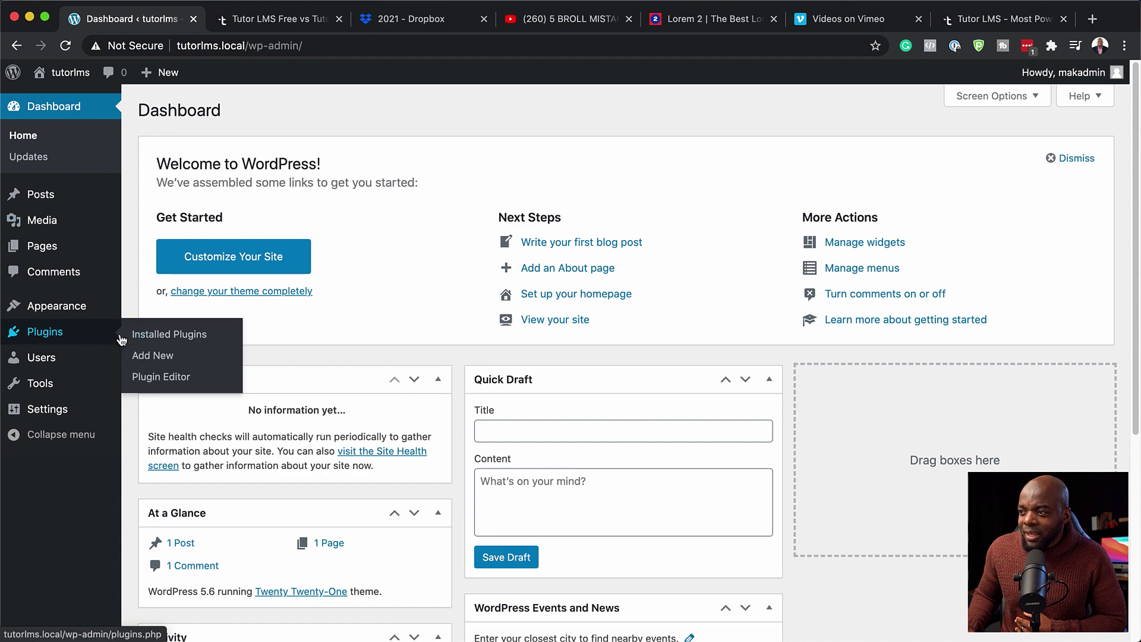
click(159, 359)
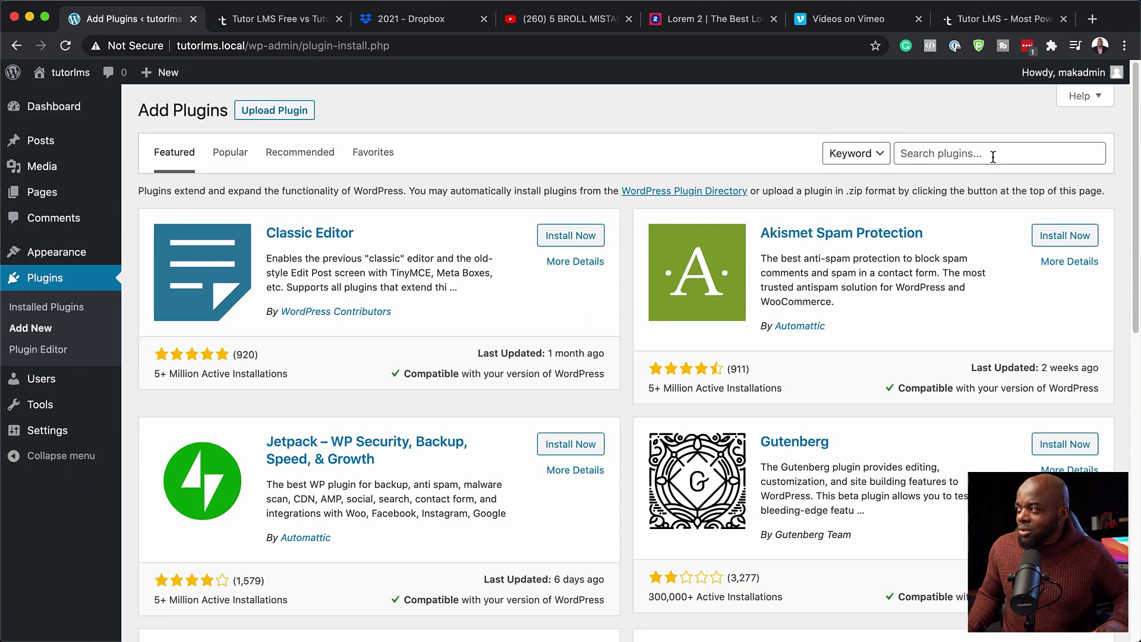
click(992, 157)
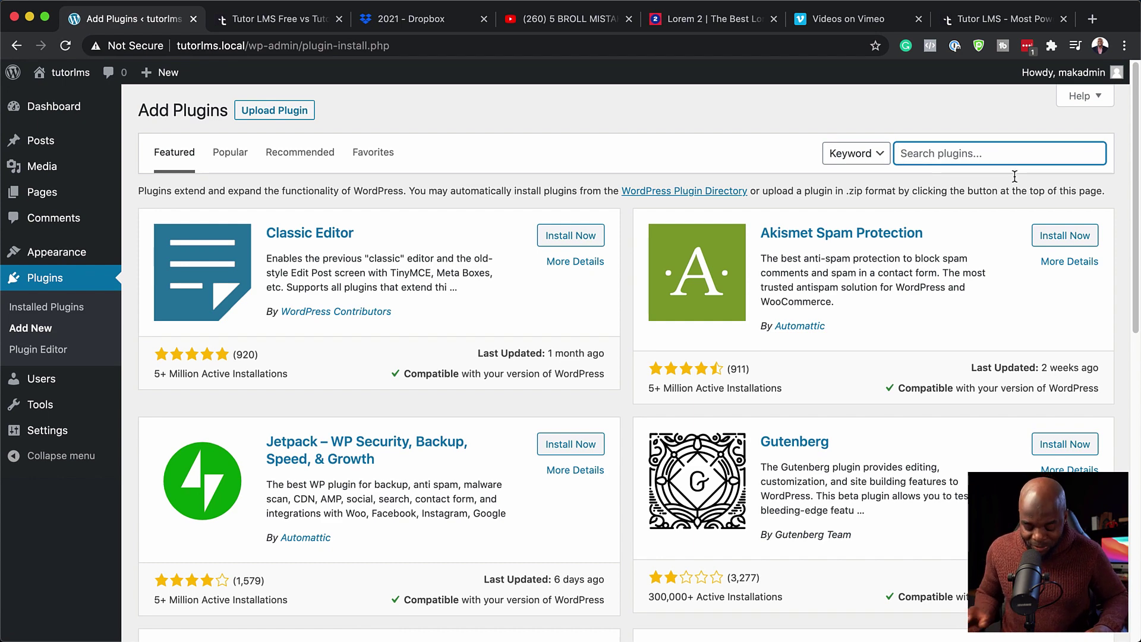
text(tutor lms)
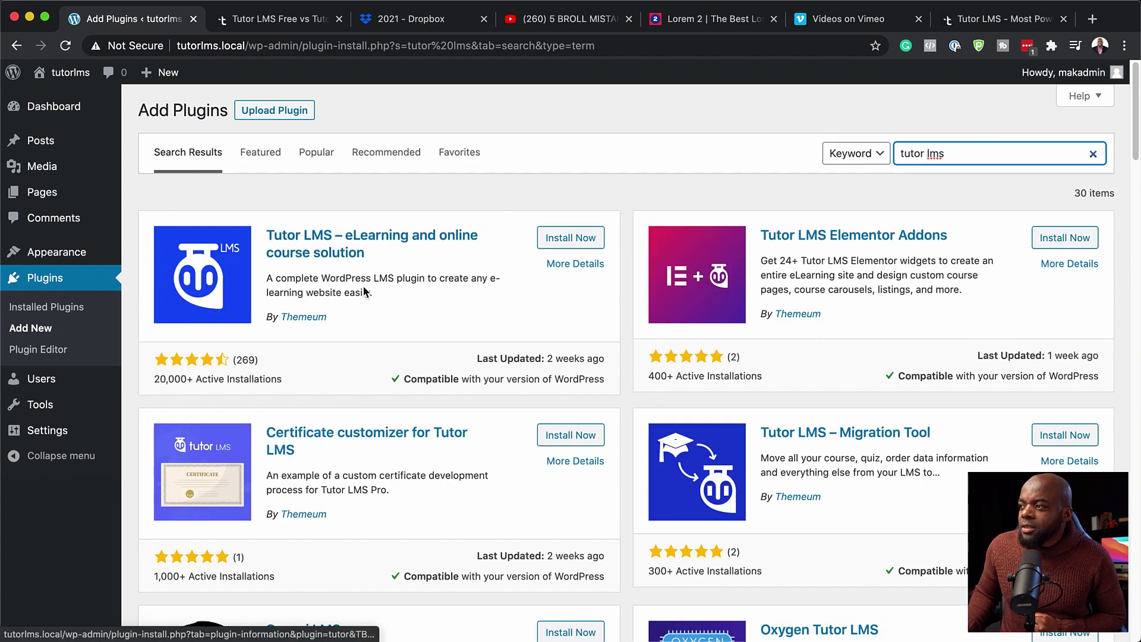
- Install and activate the Tutor LMS – eLearning and online course solution plugin, and skip its setup wizard
click(568, 239)
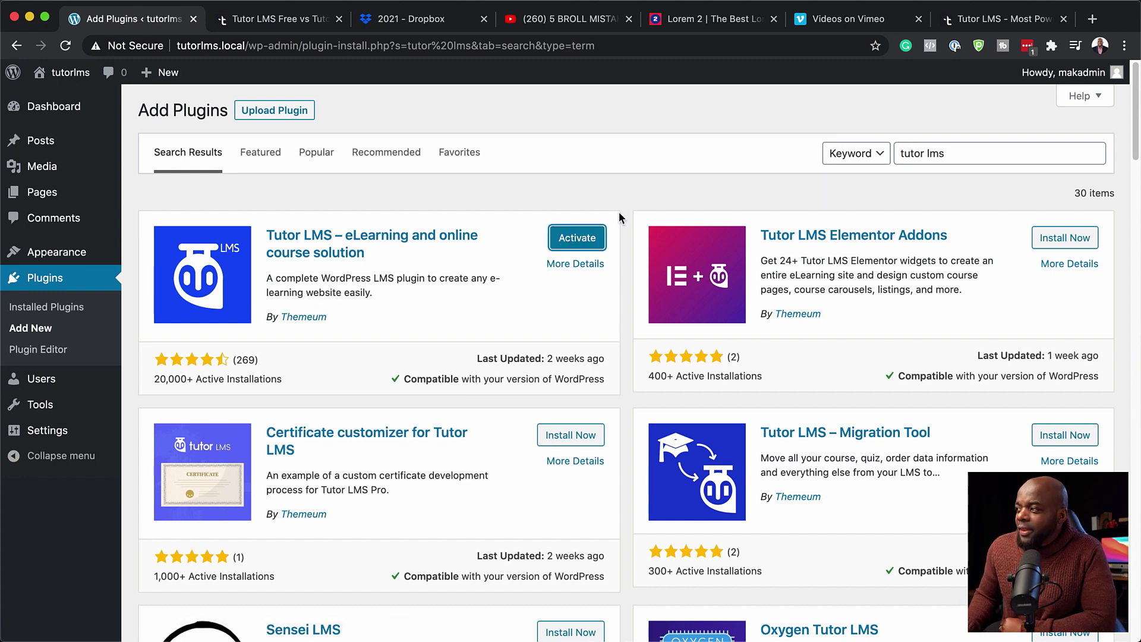
click(576, 240)
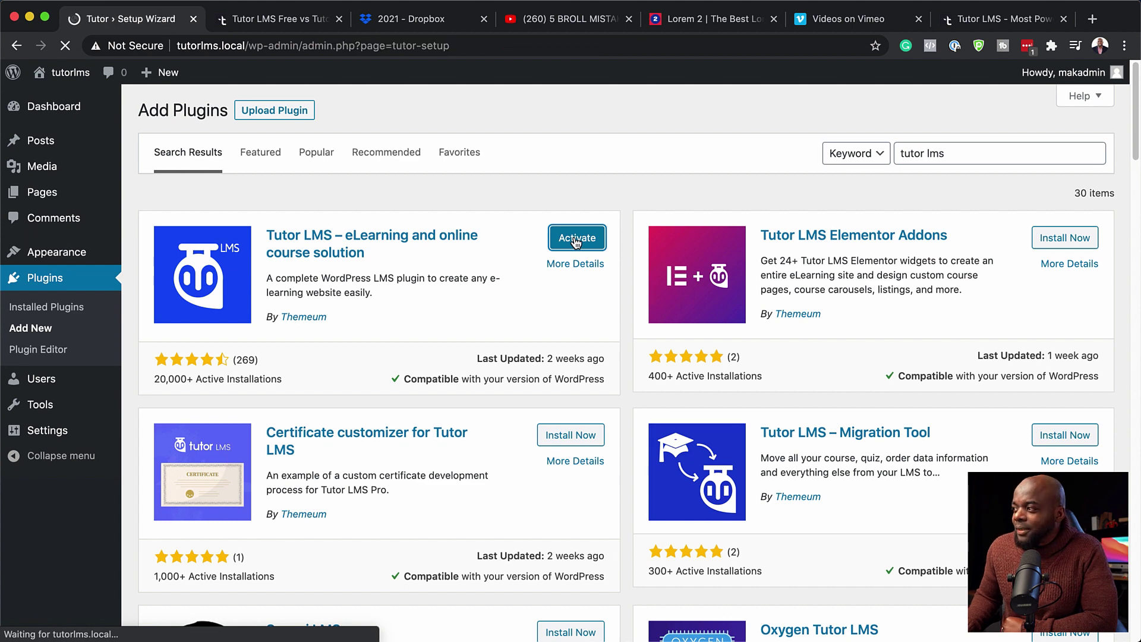
scroll(547, 399, up, 2)
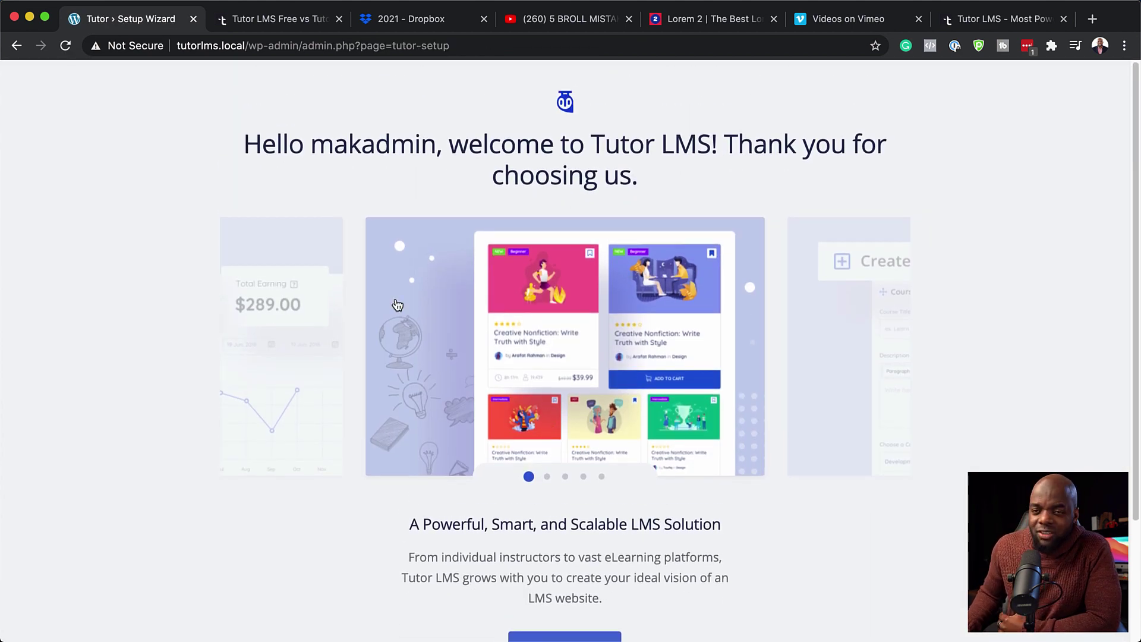
scroll(398, 304, down, 5)
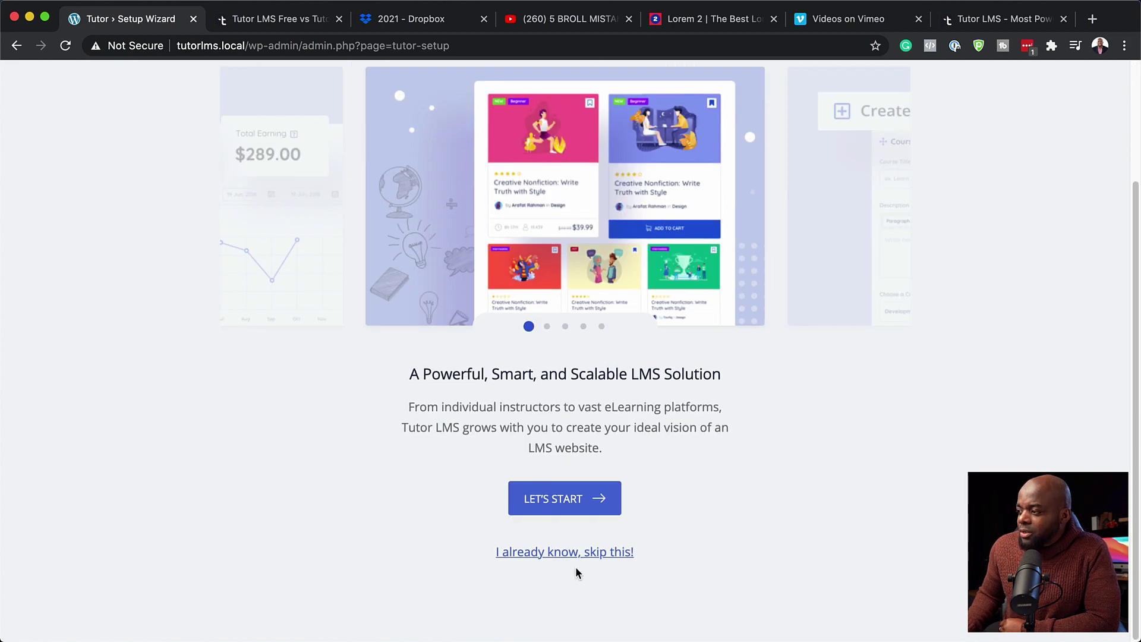
click(576, 552)
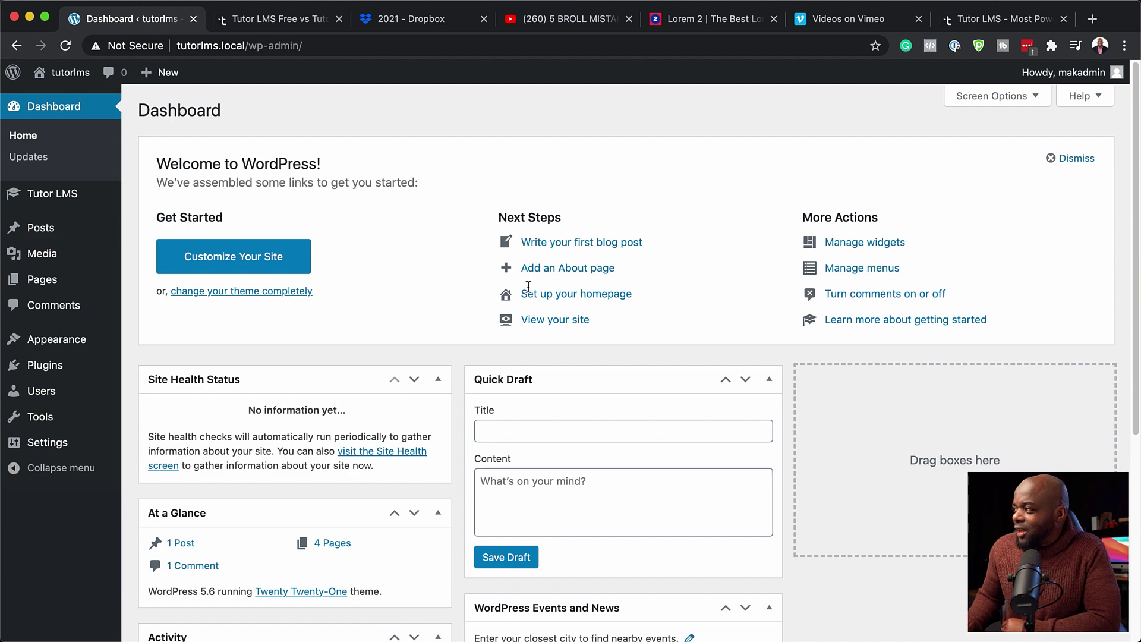
- Dismiss the dashboard's welcome panel and move the WordPress Events and News box into the empty third column
click(1051, 158)
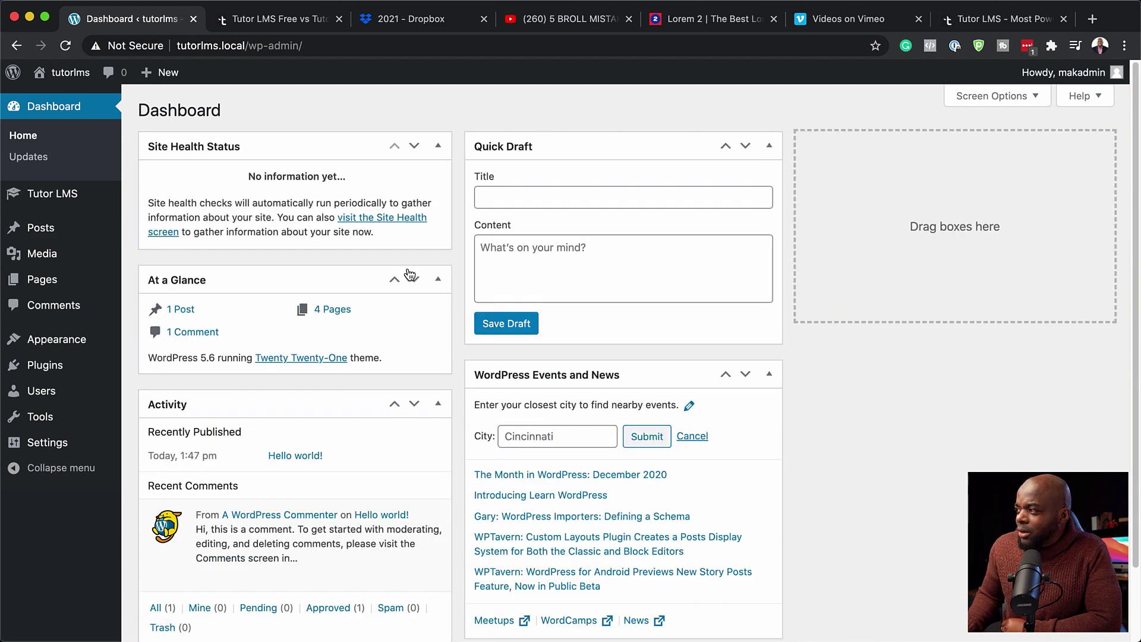
drag(585, 377, 881, 149)
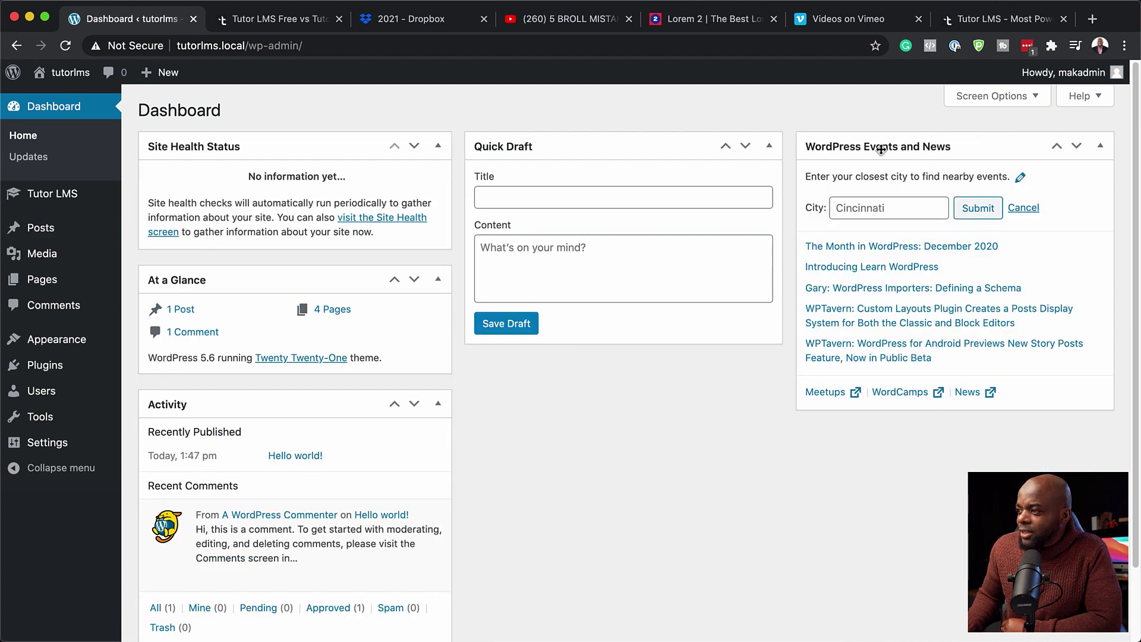
- Open the list of all pages and view the Student Registration page in a separate tab
mouse_move(65, 195)
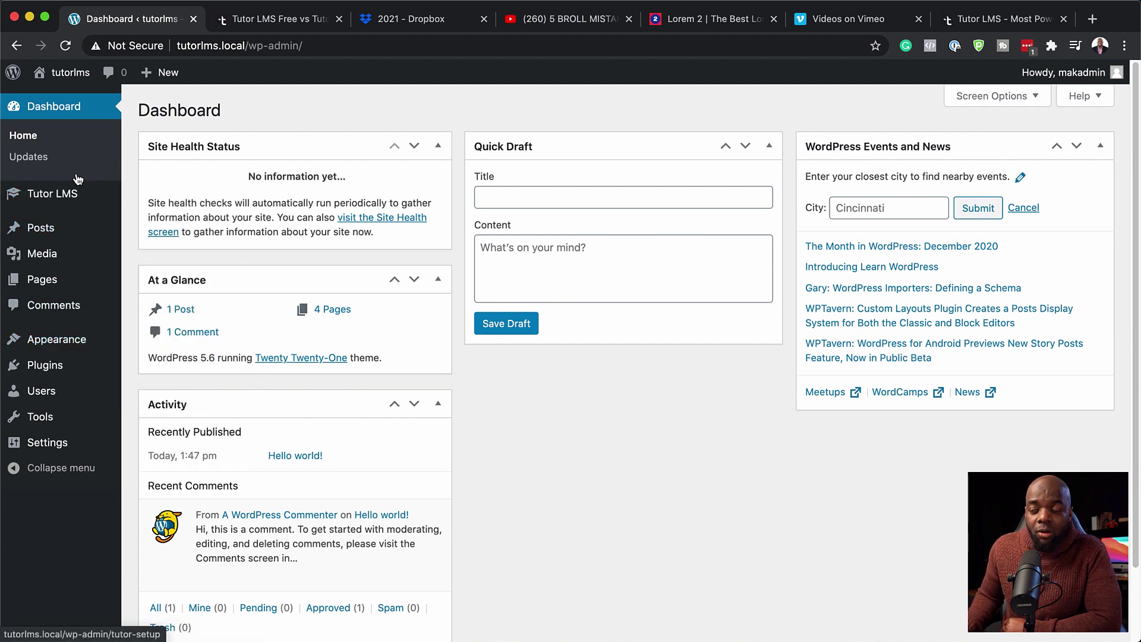
mouse_move(60, 442)
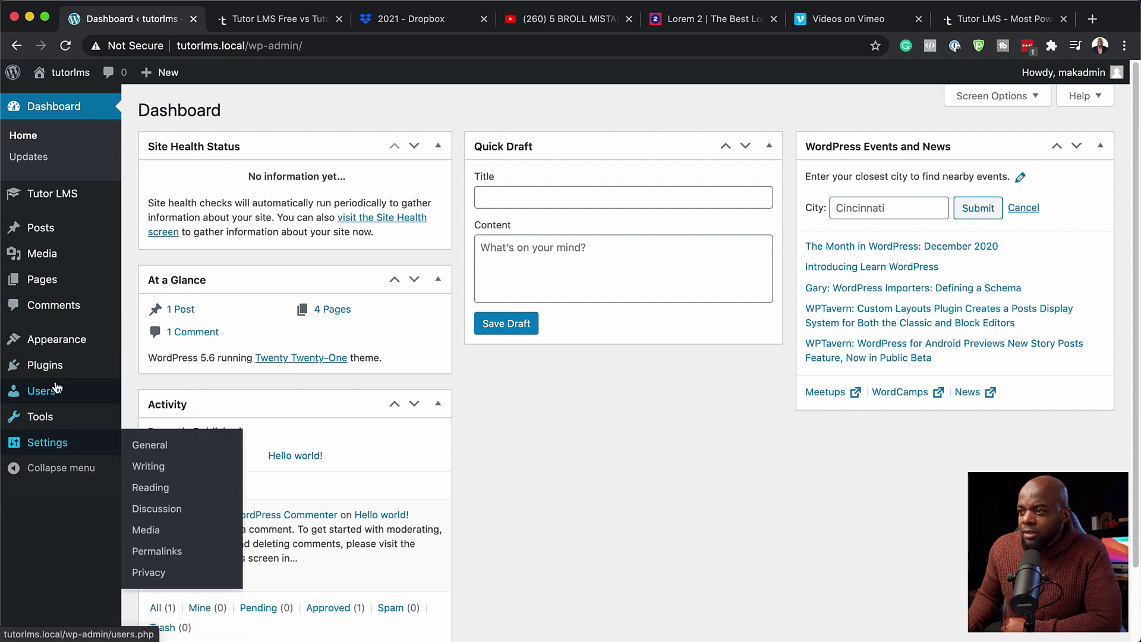
mouse_move(67, 281)
click(165, 285)
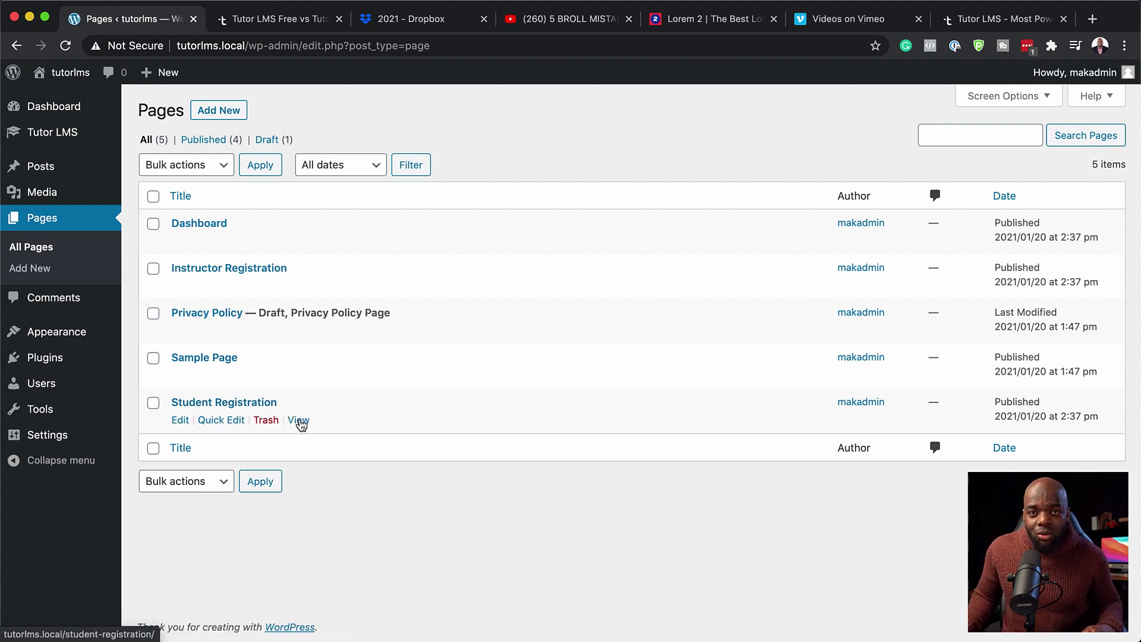
super+click(298, 421)
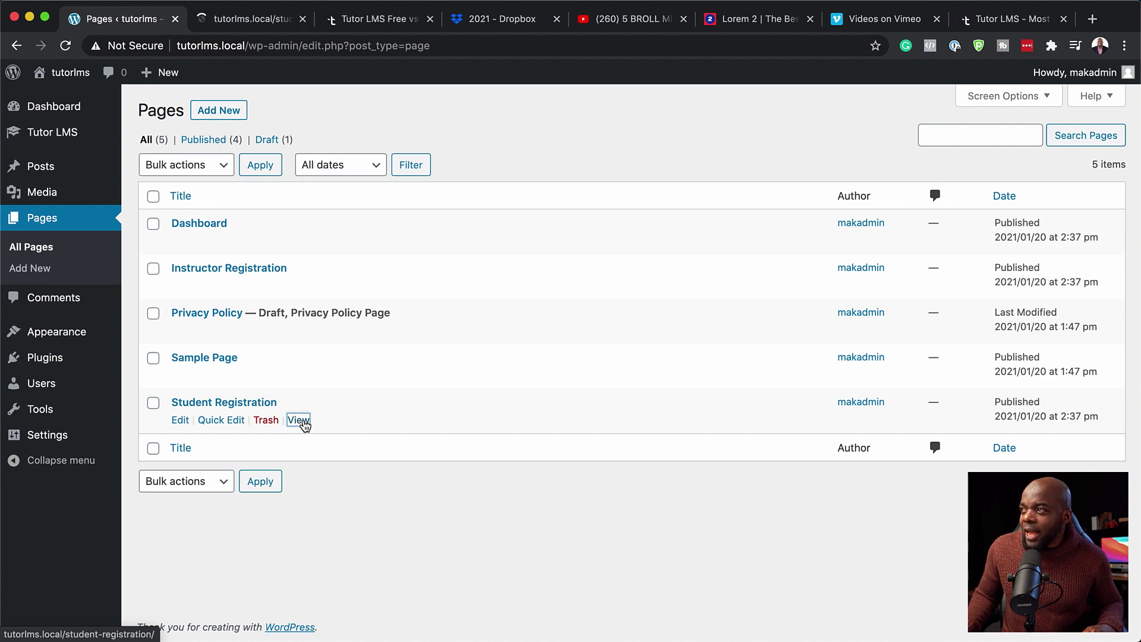
click(244, 20)
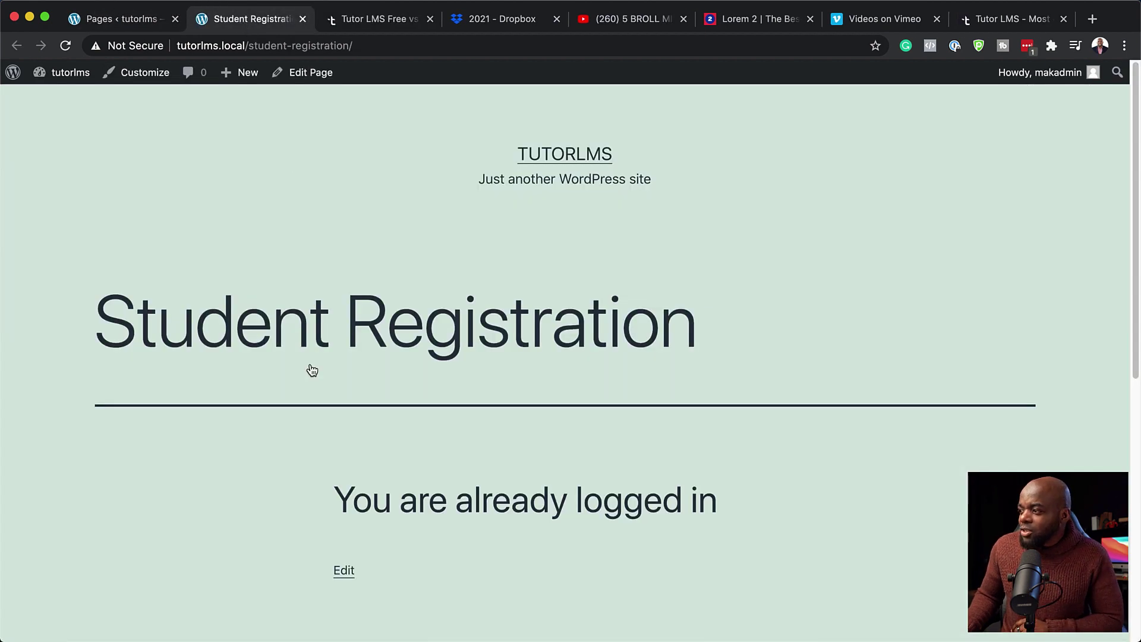
scroll(191, 535, down, 8)
scroll(309, 444, up, 7)
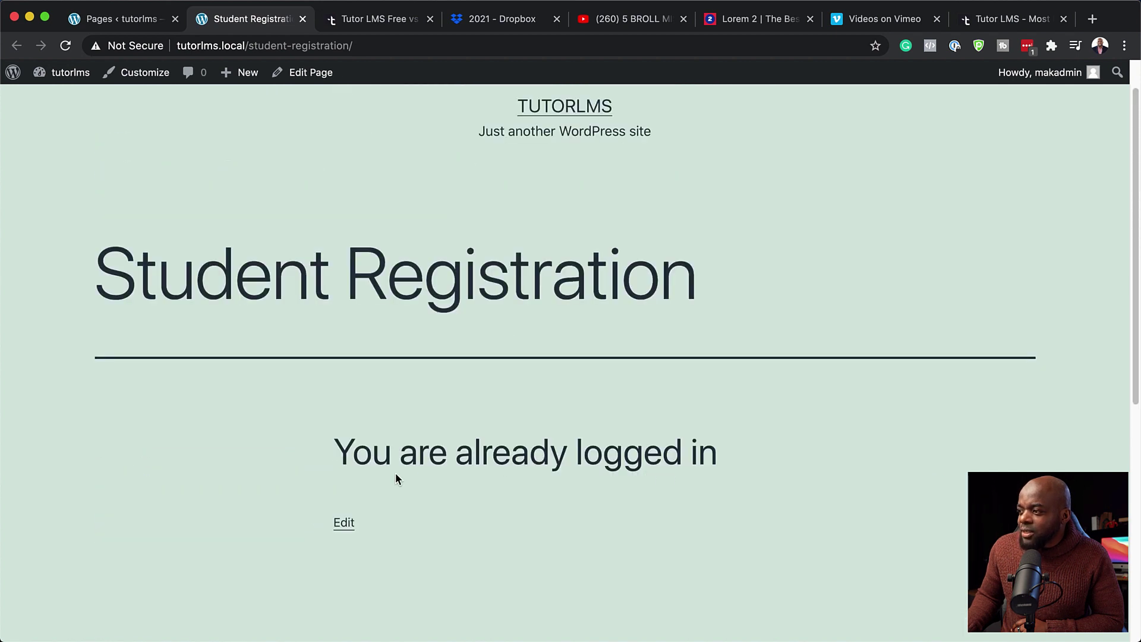
- Check the Student Registration page as a logged-out visitor by loading its address in an incognito window, and close that window
click(375, 45)
click(375, 46)
triple_click(375, 46)
key(super+c)
click(105, 8)
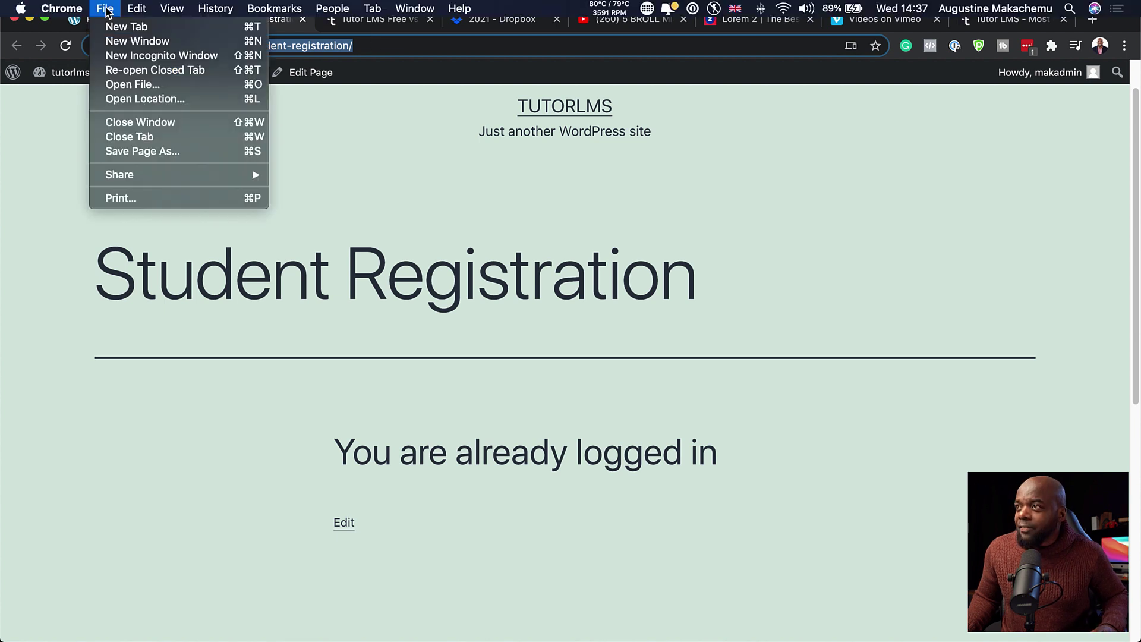
click(176, 55)
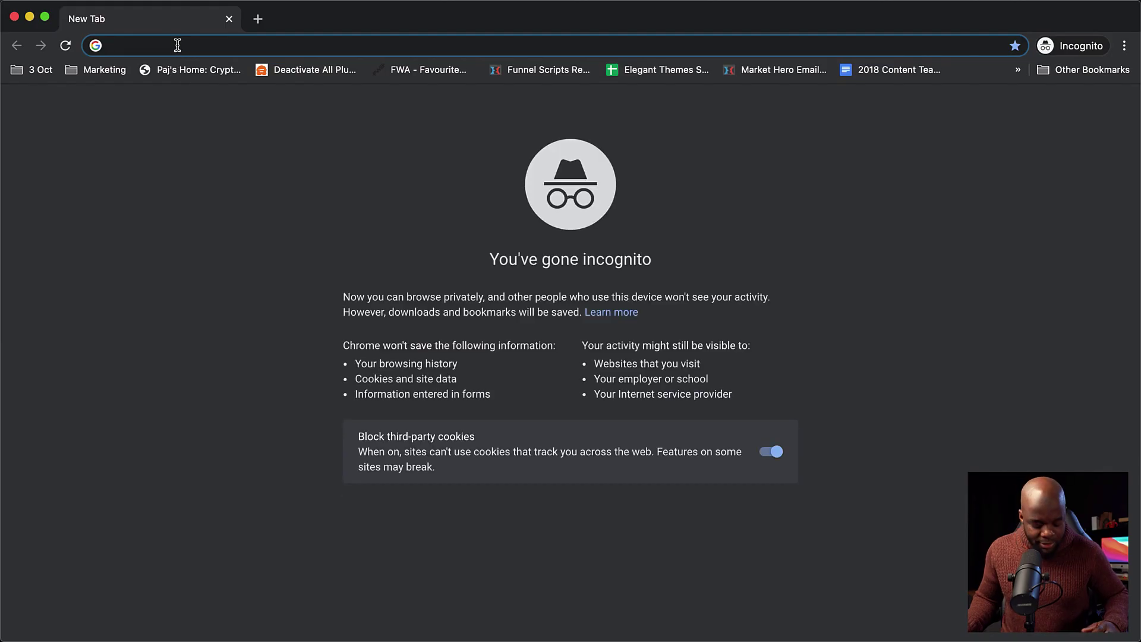
key(super+v)
key(Return)
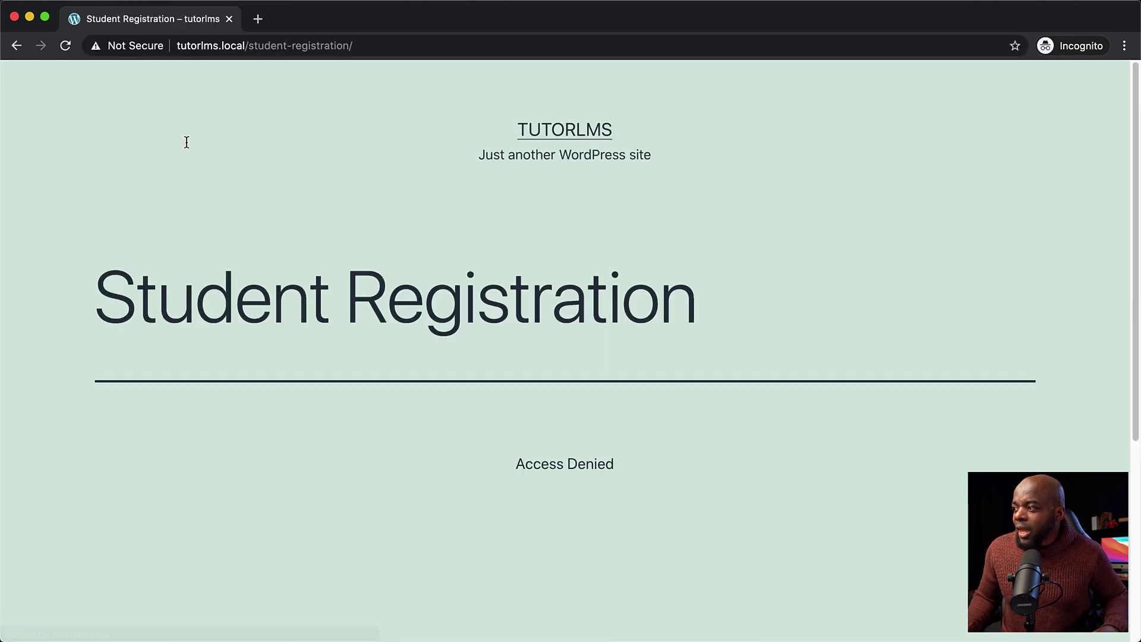
scroll(168, 237, down, 5)
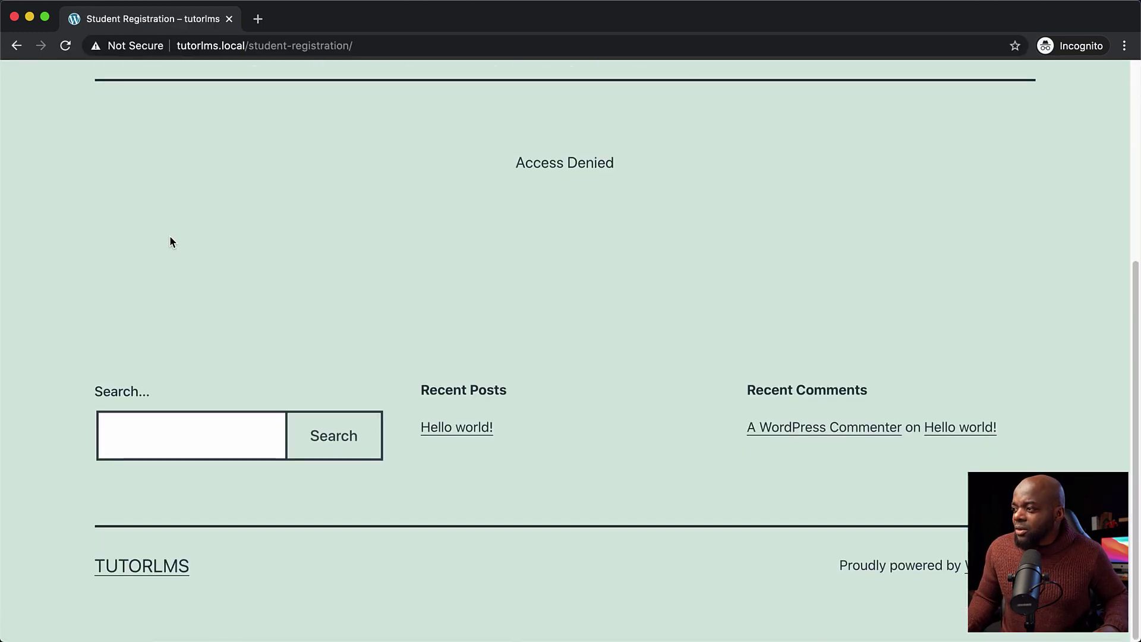
scroll(509, 366, up, 5)
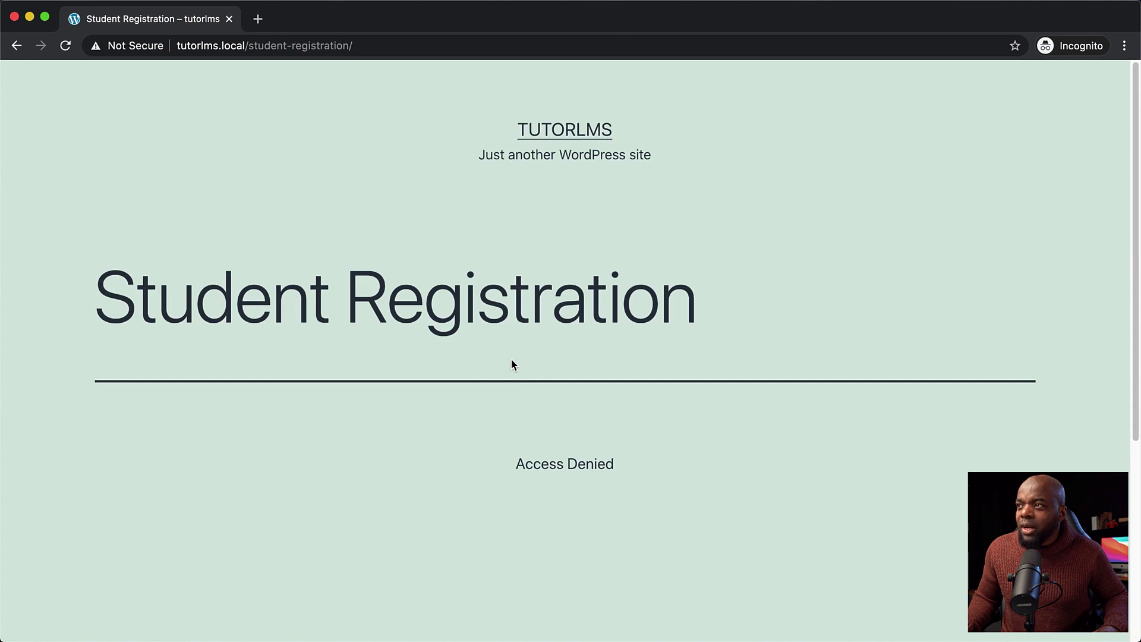
click(15, 16)
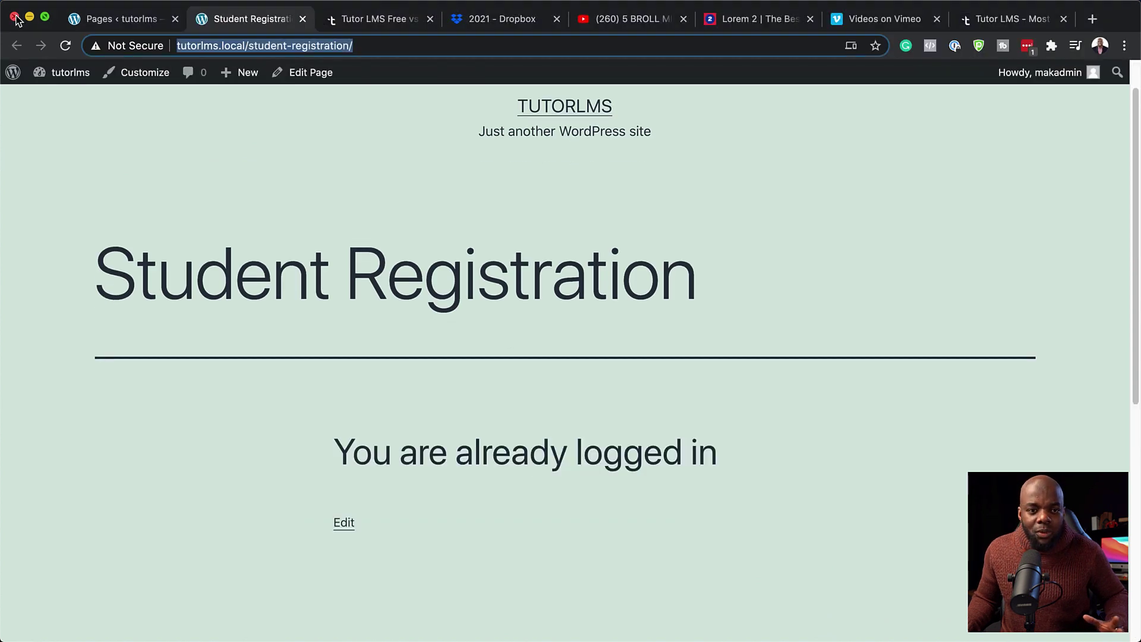
- Create and publish a new page titled "Home", and return to the pages list
click(120, 19)
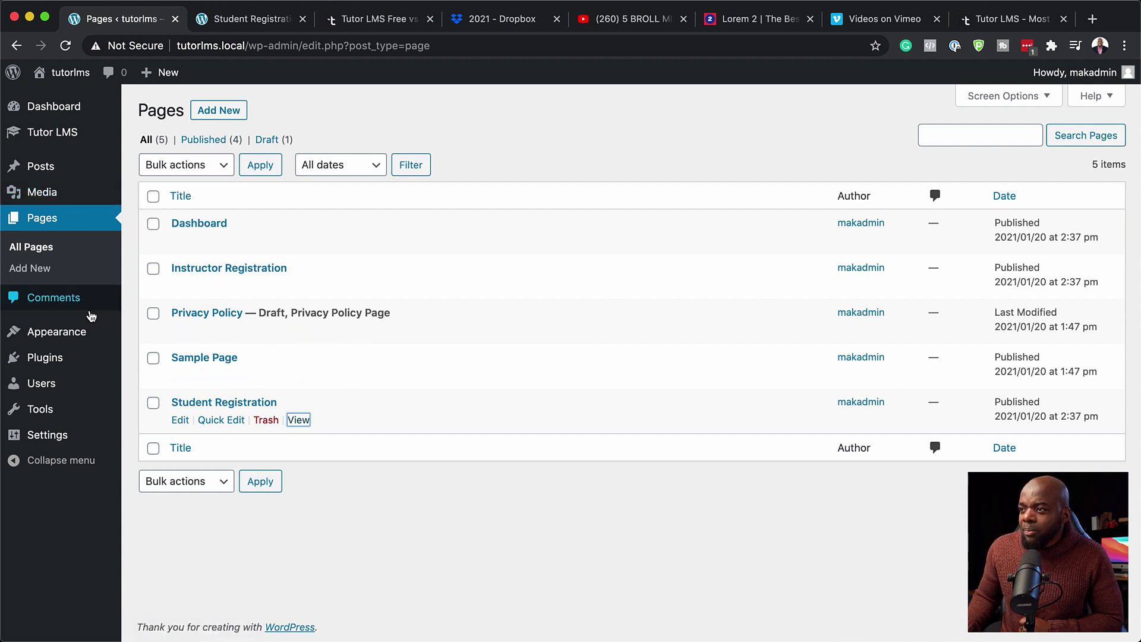
click(228, 112)
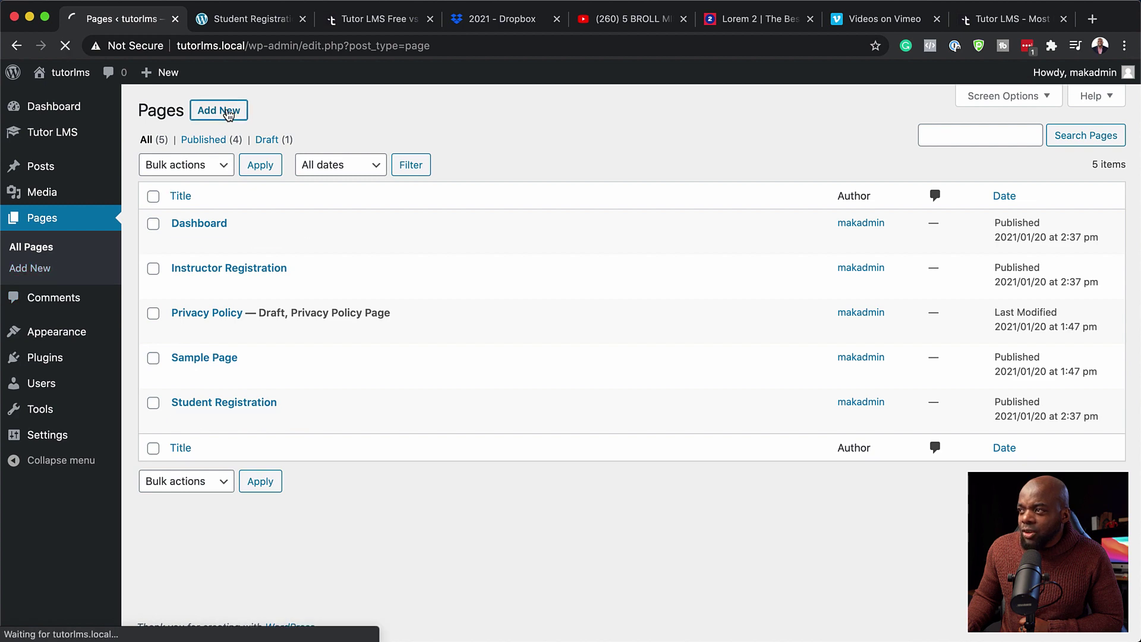
click(670, 154)
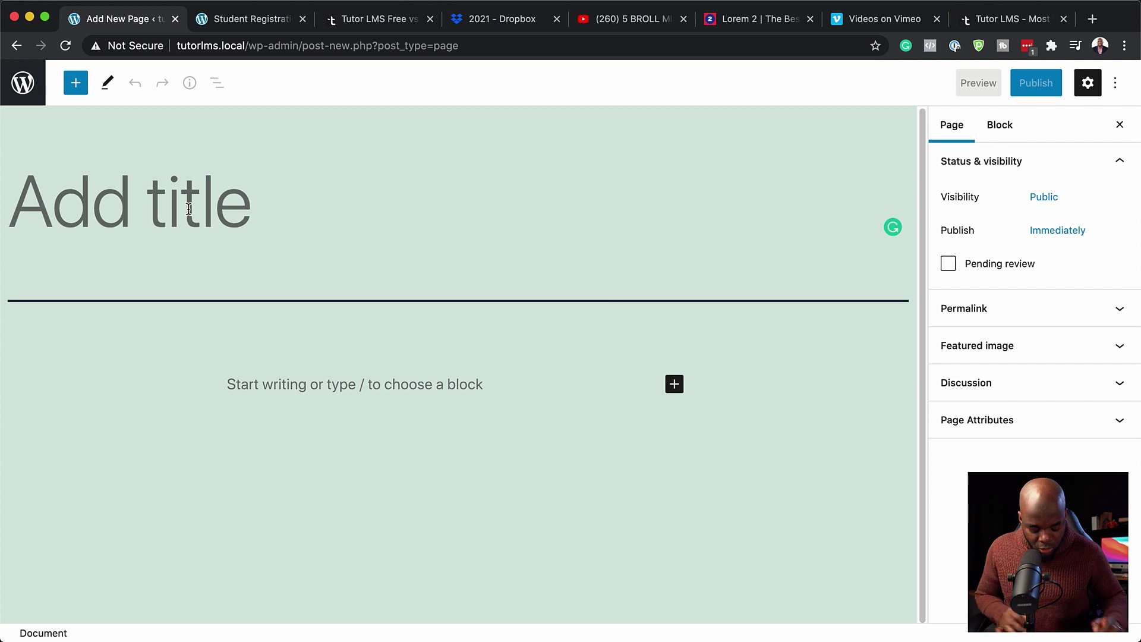
text(Home)
click(1052, 86)
click(1004, 89)
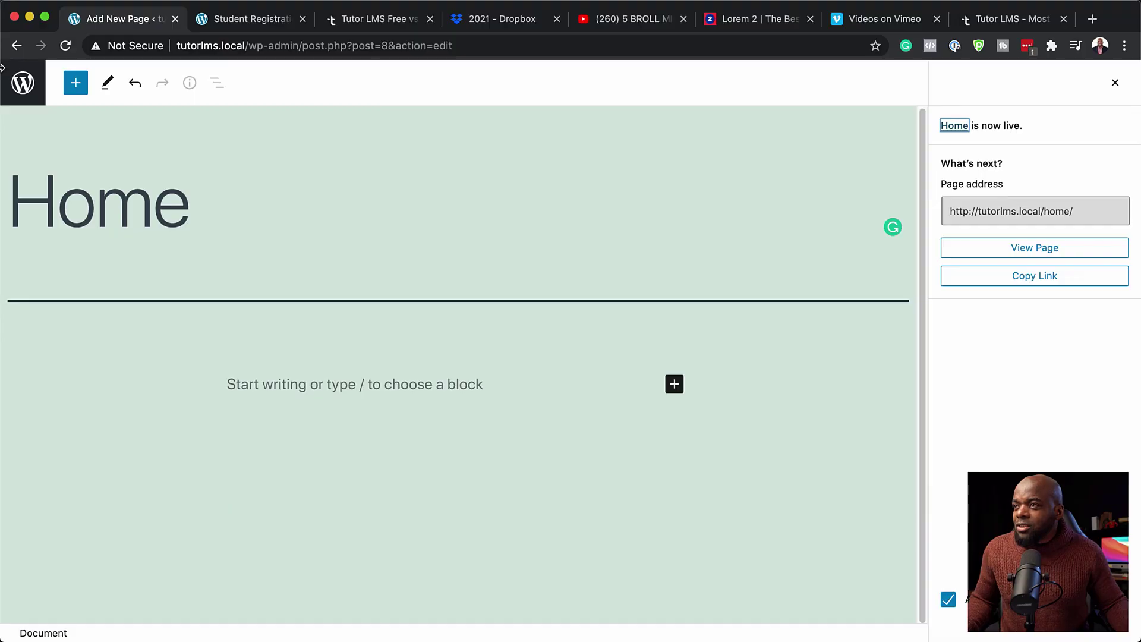
click(23, 83)
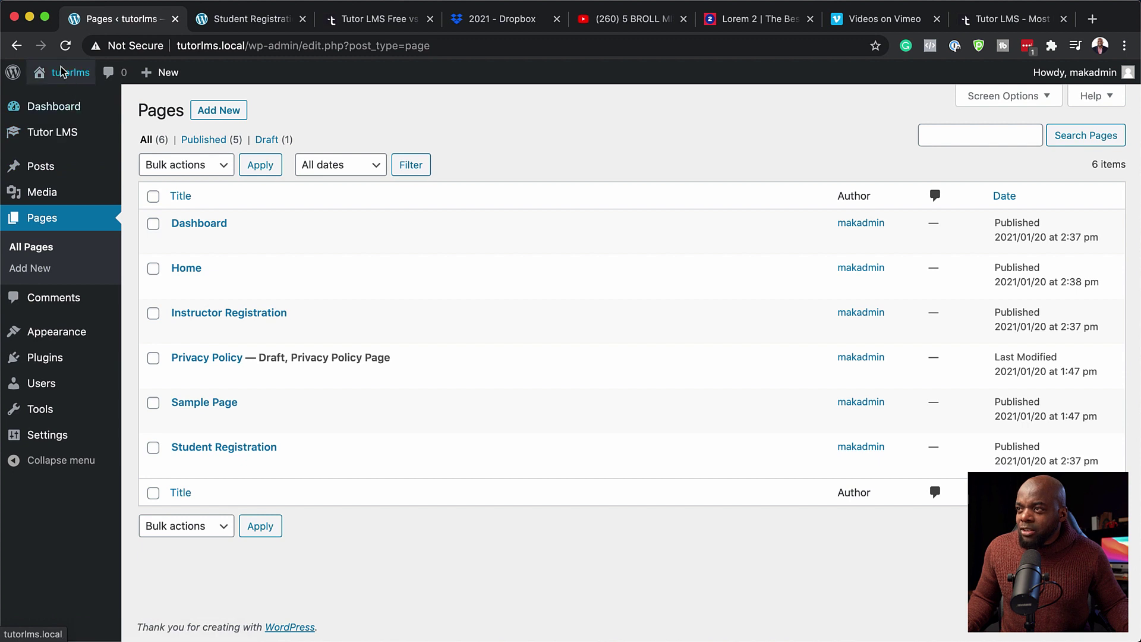
- Create a navigation menu named "main menu" with Primary menu as its display location
mouse_move(72, 343)
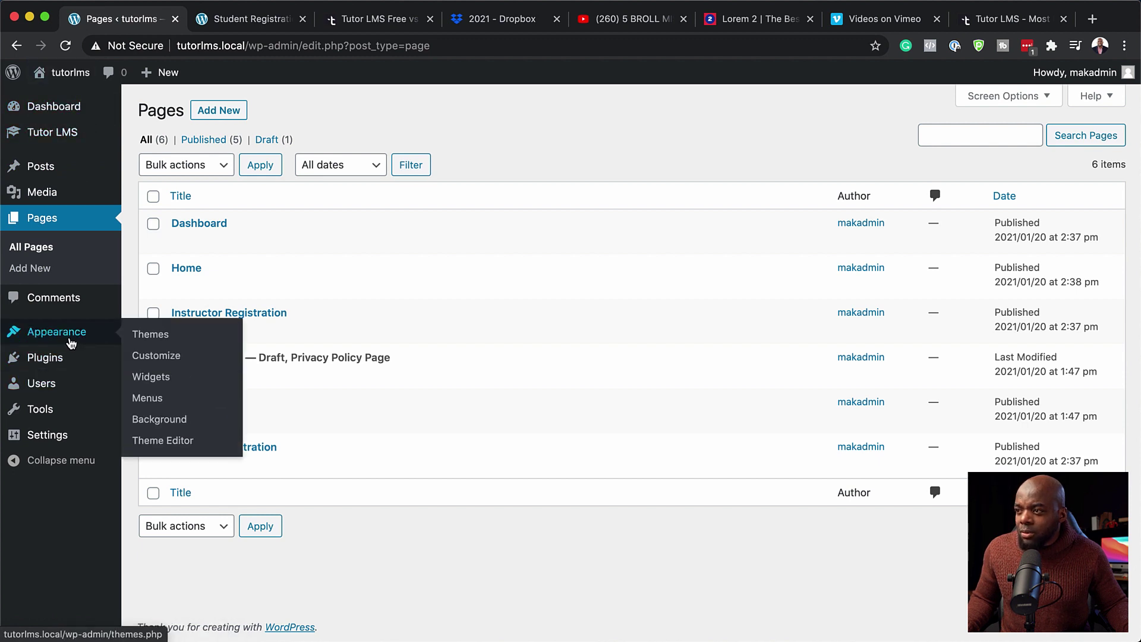
click(149, 398)
click(507, 286)
text(main men)
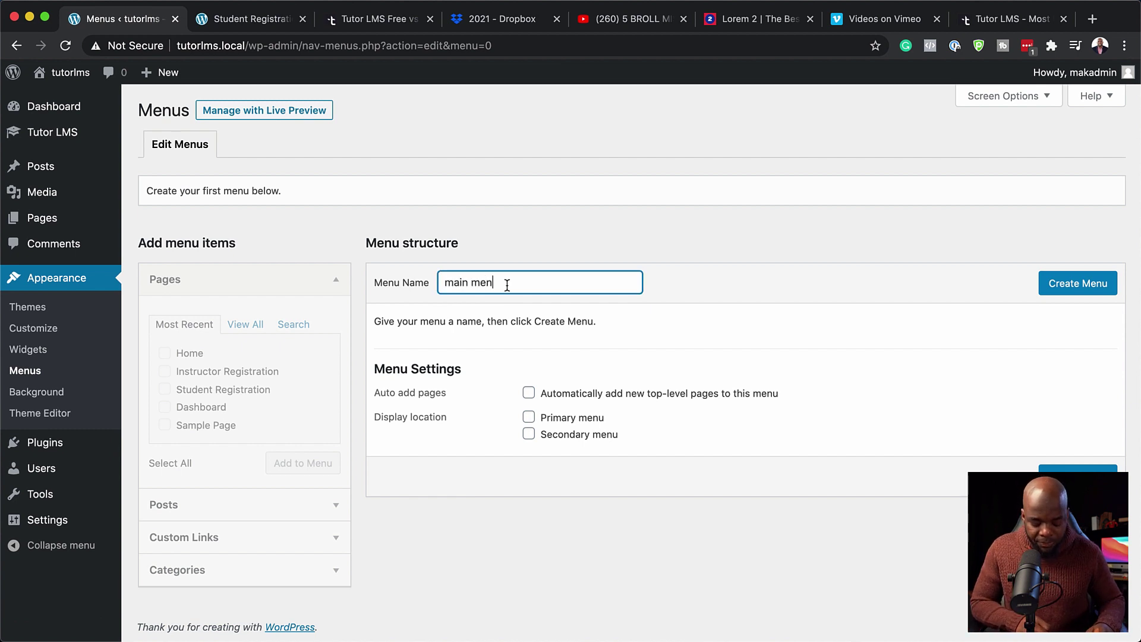
text(u)
click(529, 417)
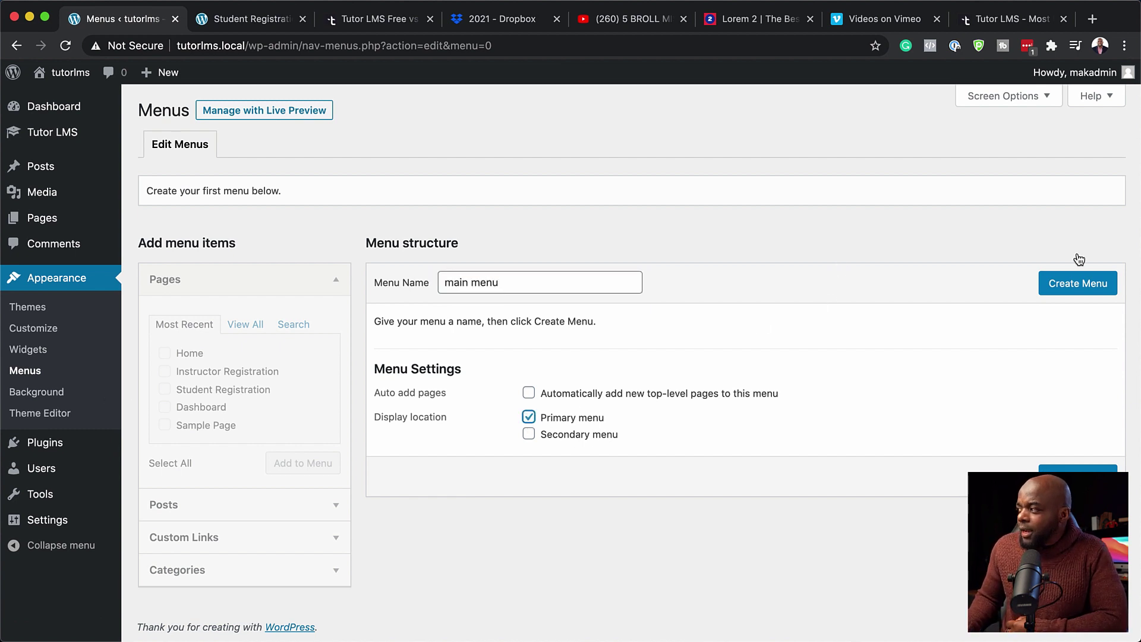
click(1075, 280)
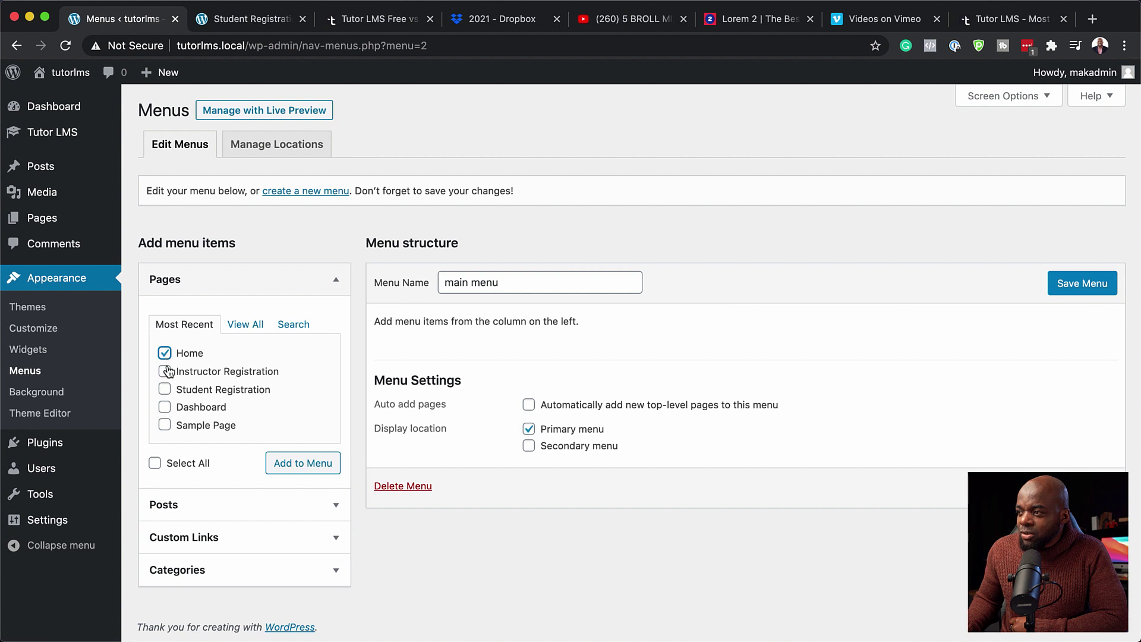
- Add both Home entries, Dashboard, Instructor Registration and Student Registration to the main menu, leaving out Sample Page
click(246, 324)
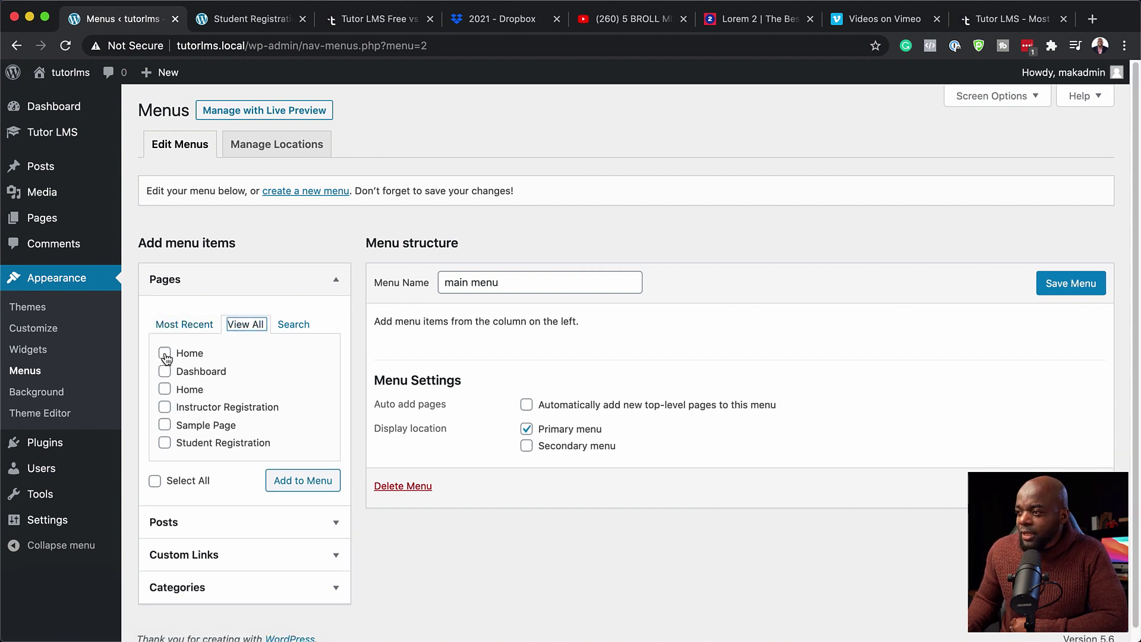
click(155, 481)
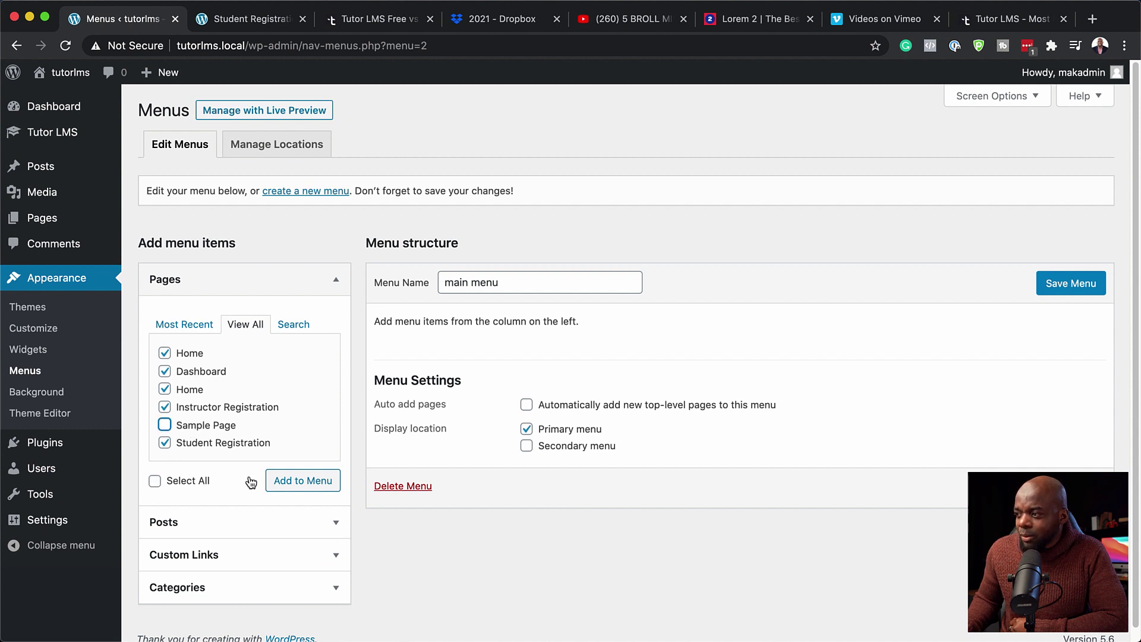
click(300, 484)
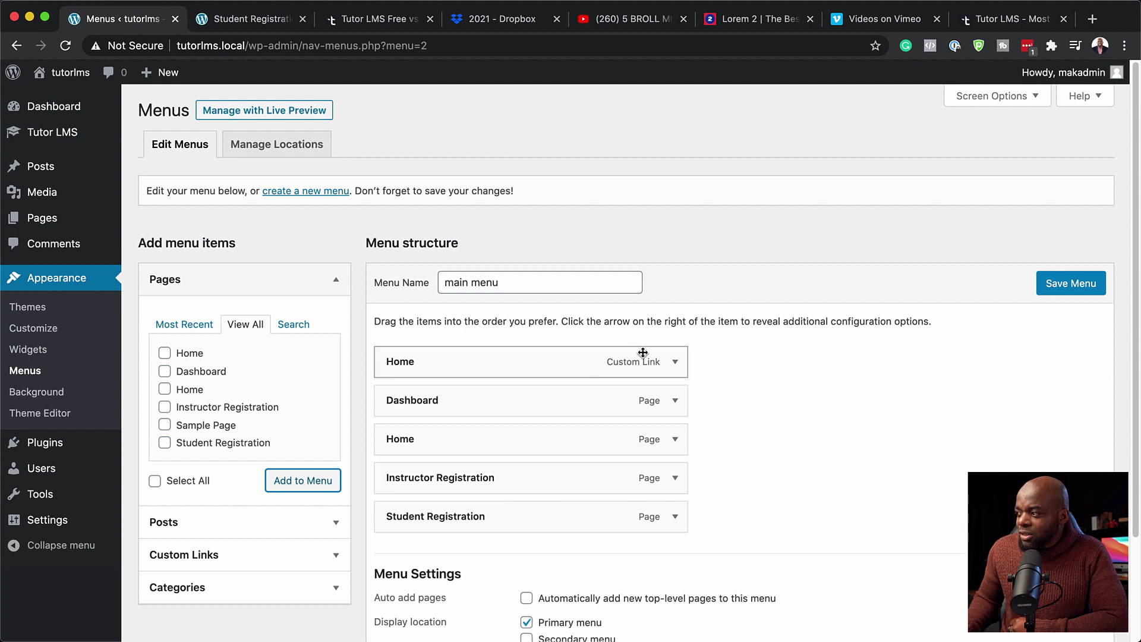
- Remove the Home custom link, put the Home page item first in the main menu, and save the menu
click(677, 363)
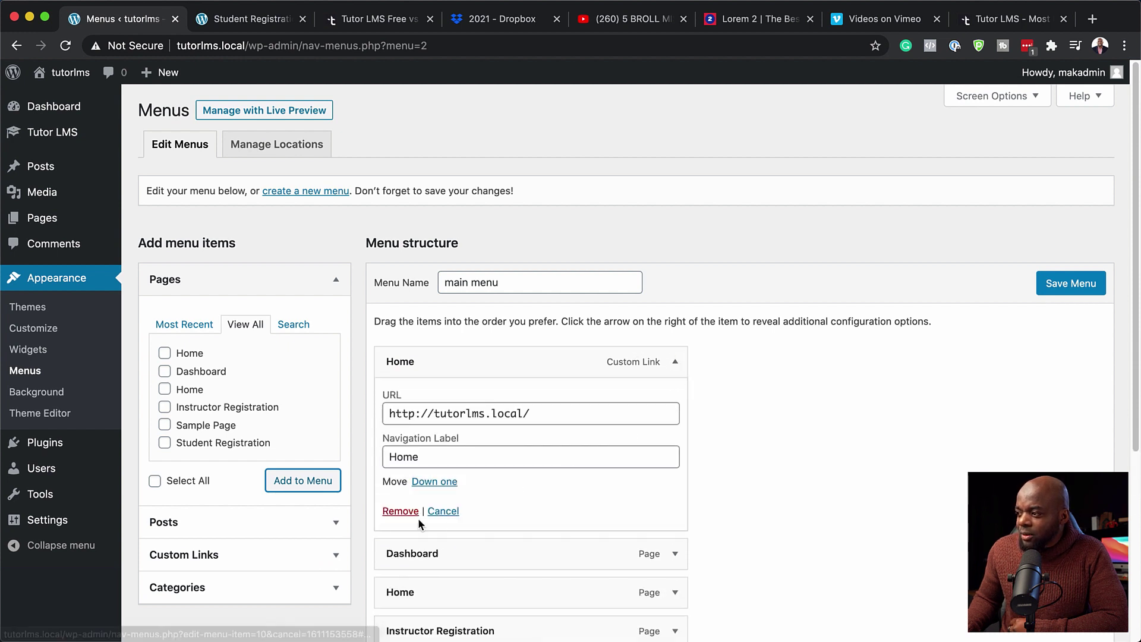
click(400, 510)
drag(438, 400, 438, 360)
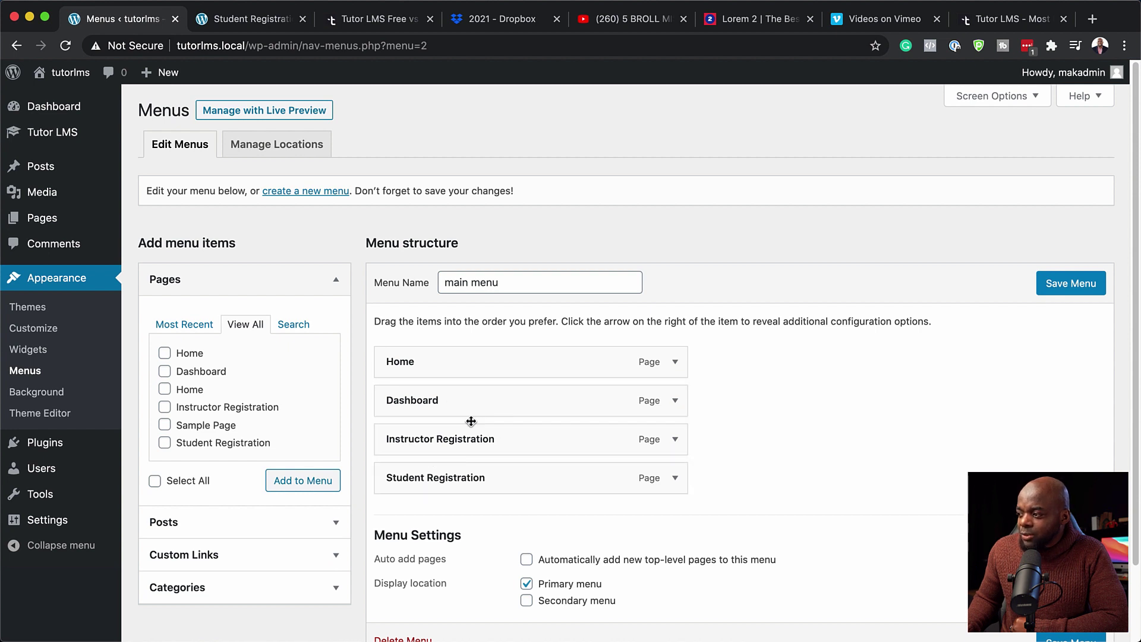
click(1070, 289)
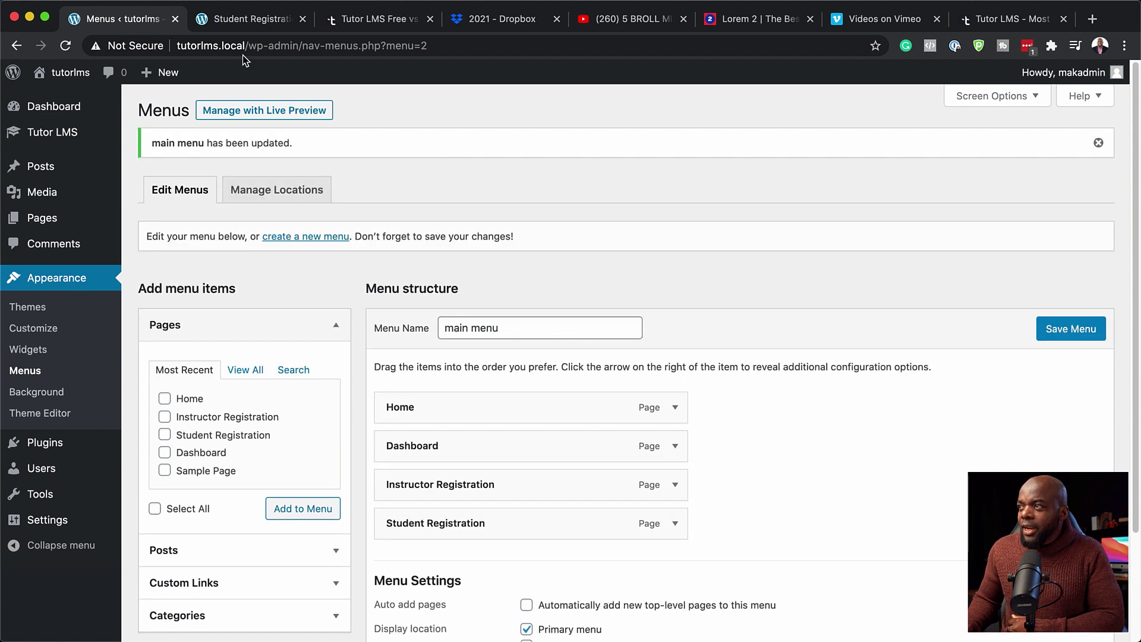
- Reload the Student Registration page to check the site's navigation menu, and look through the Tutor LMS Dashboard page
click(236, 23)
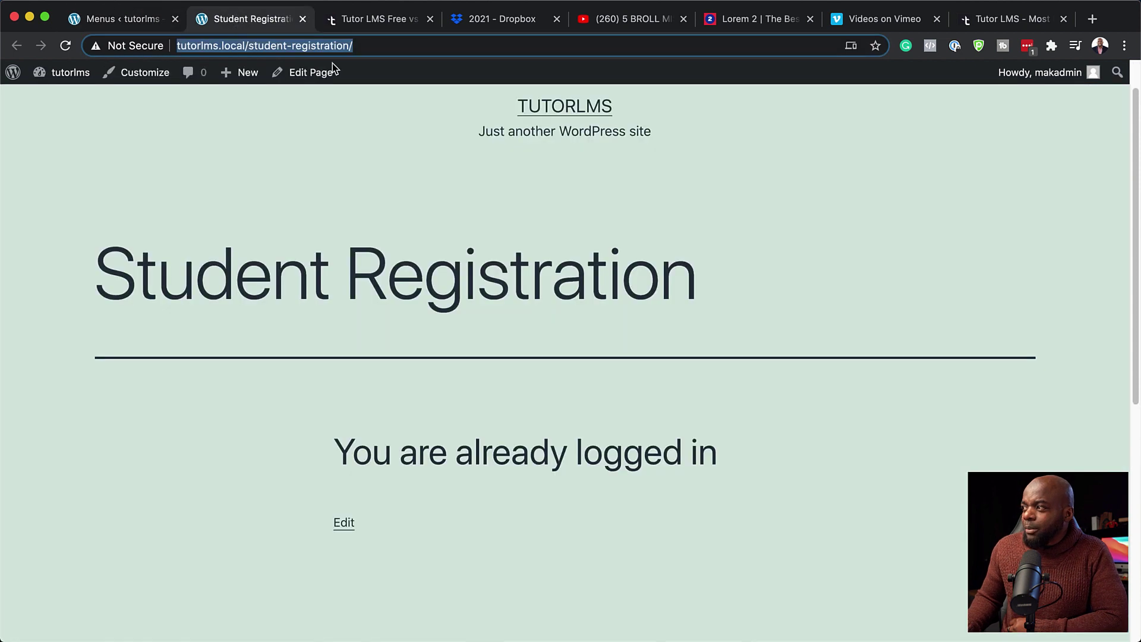
click(64, 45)
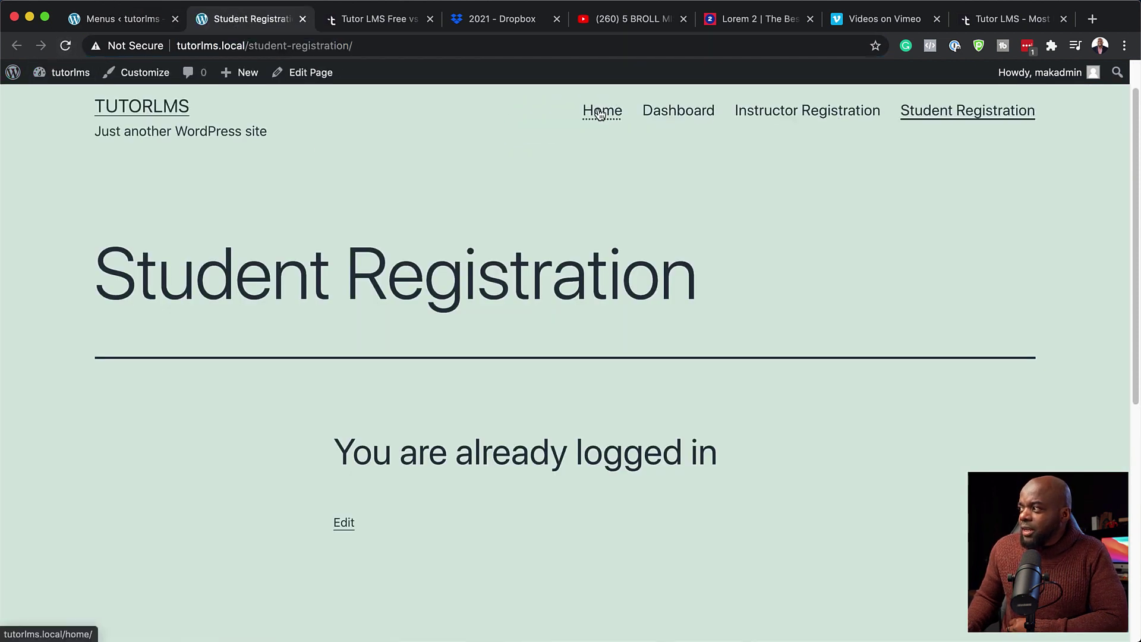
click(683, 115)
scroll(631, 327, down, 4)
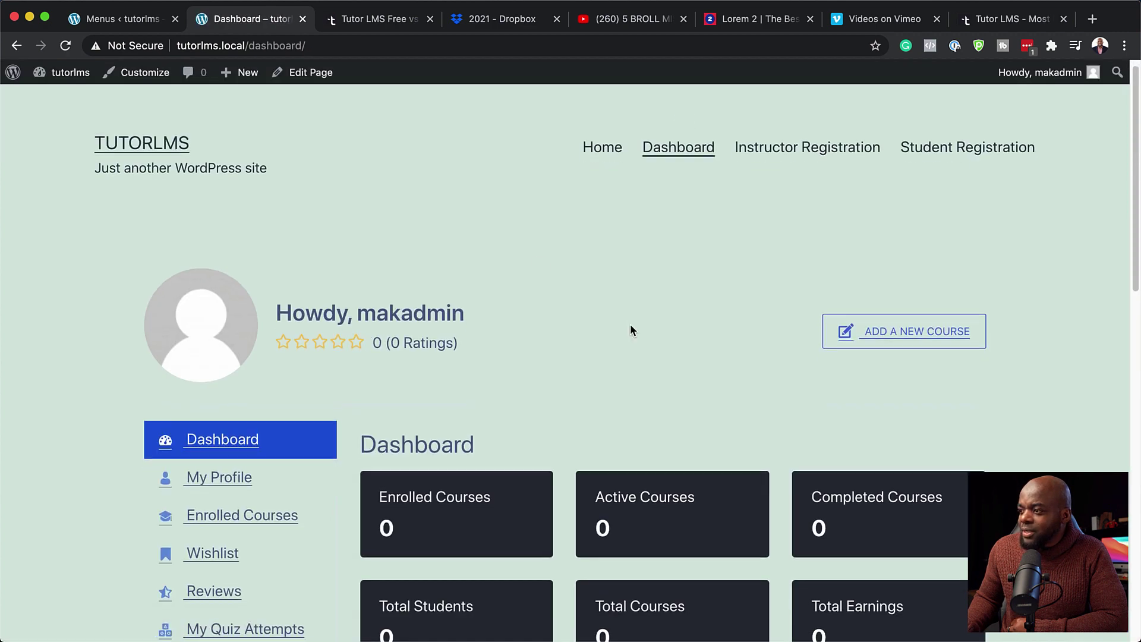
scroll(631, 324, down, 3)
scroll(632, 324, up, 7)
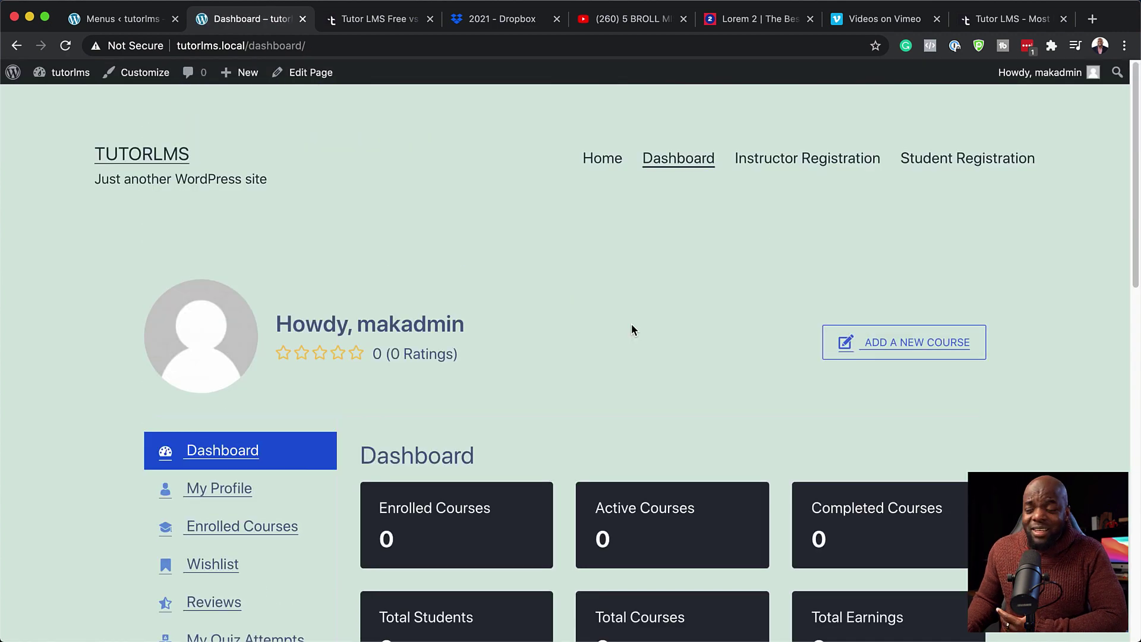
scroll(631, 325, down, 5)
scroll(298, 365, up, 3)
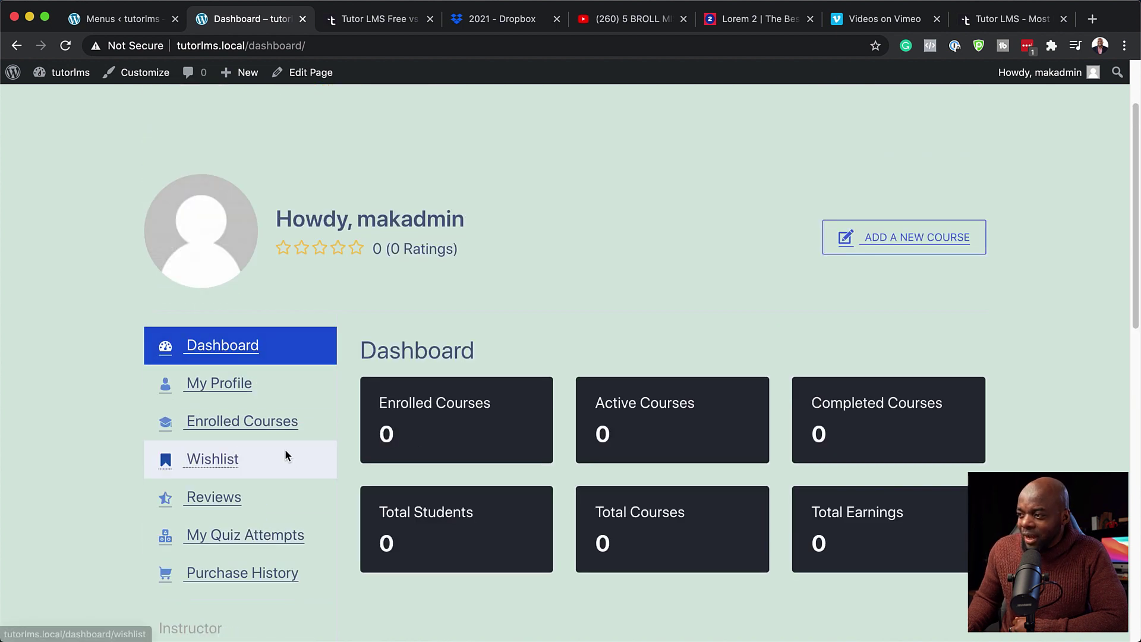
- Set the site's homepage to the static page Home in the Reading settings and save the changes
click(106, 20)
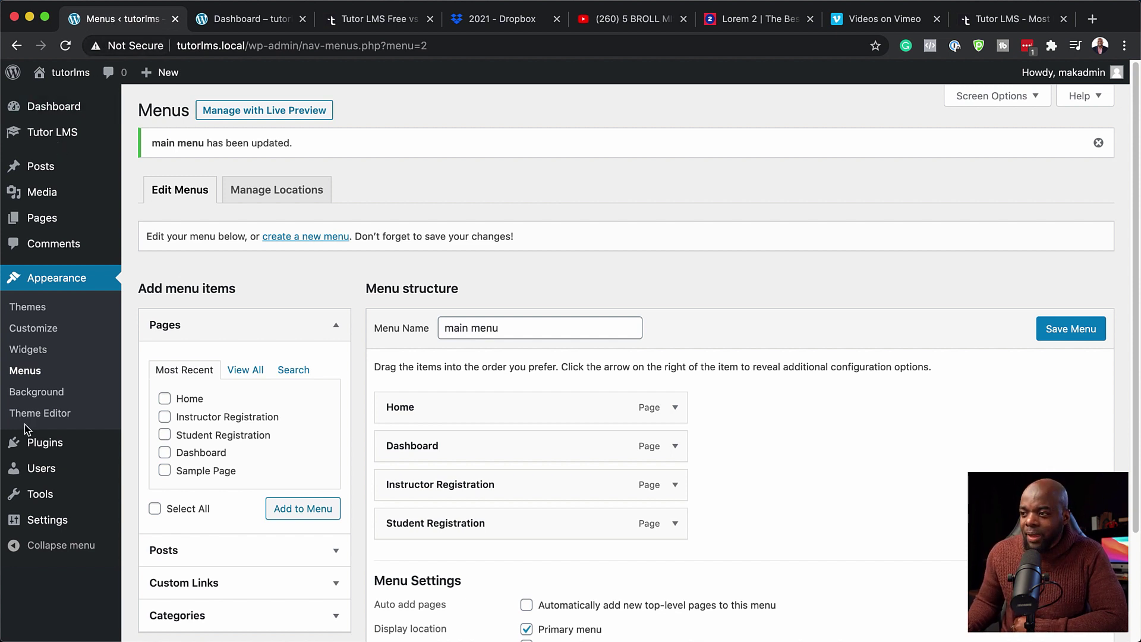
mouse_move(50, 527)
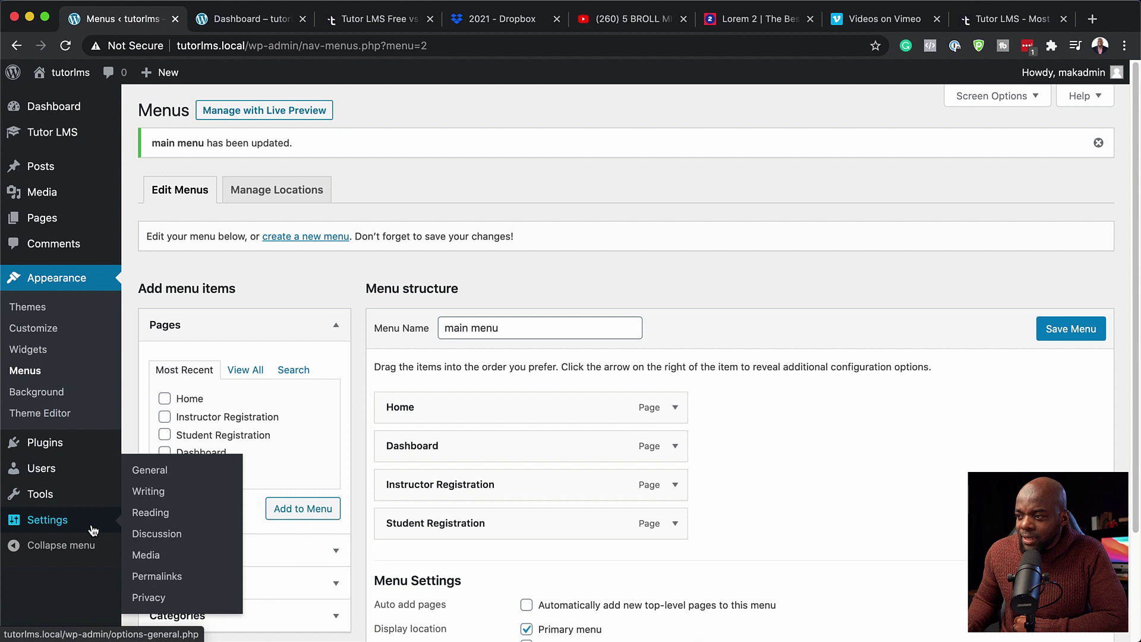
click(156, 515)
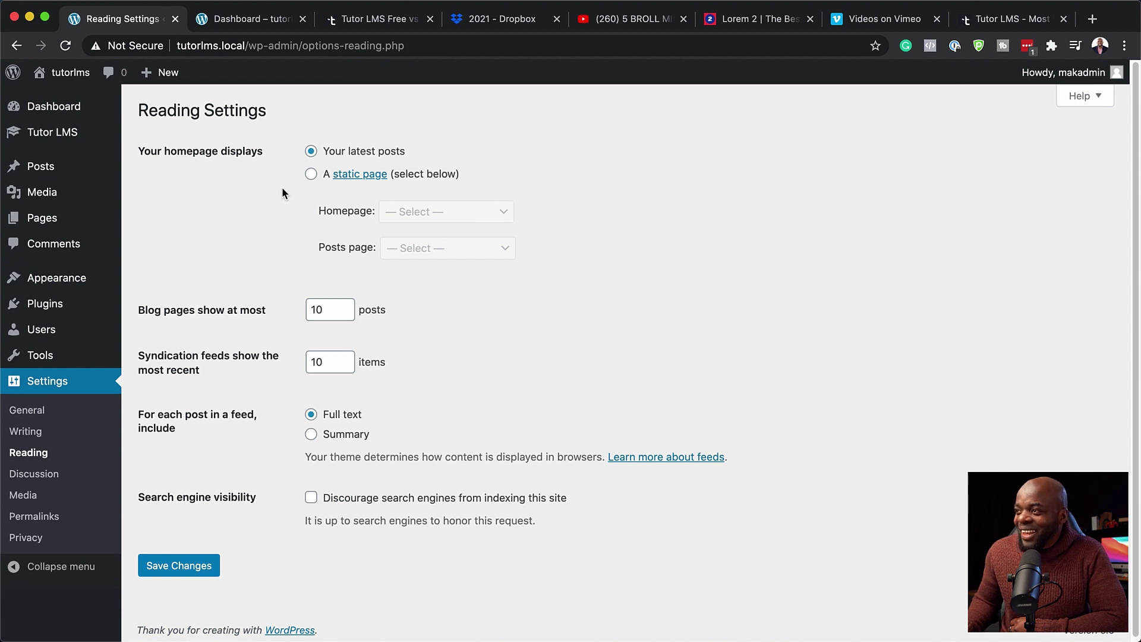
click(312, 175)
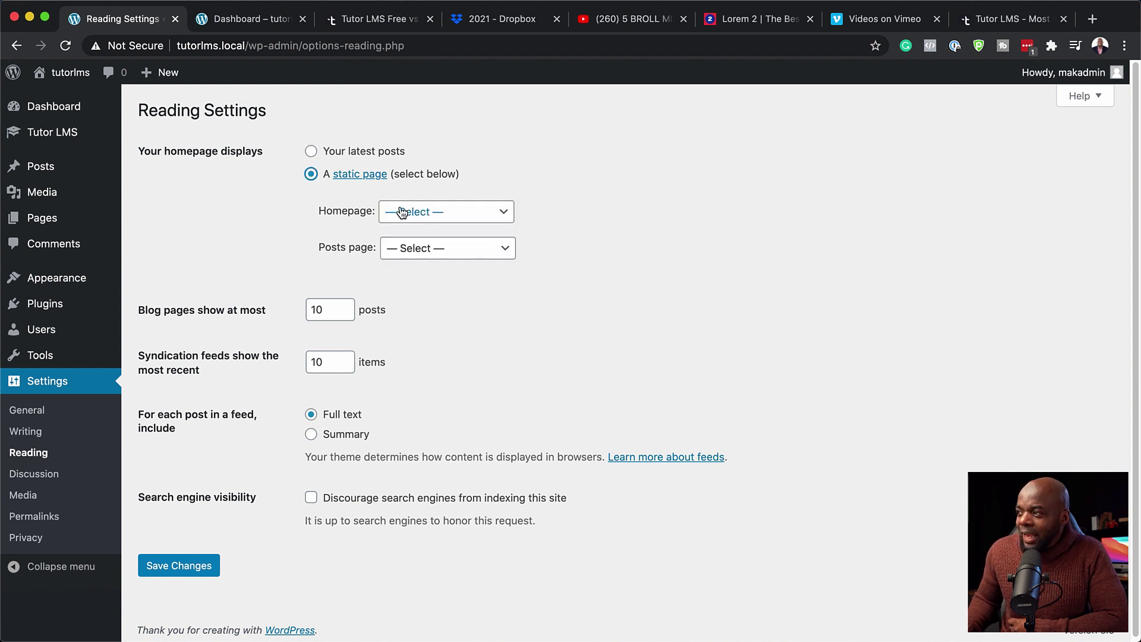
click(440, 218)
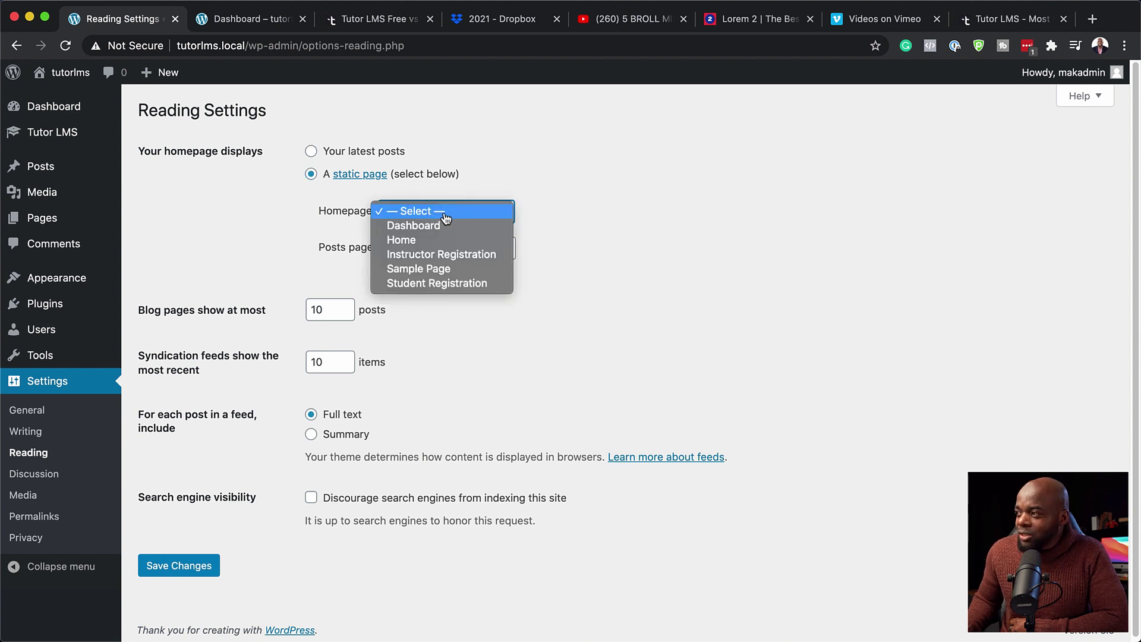
click(439, 240)
click(209, 563)
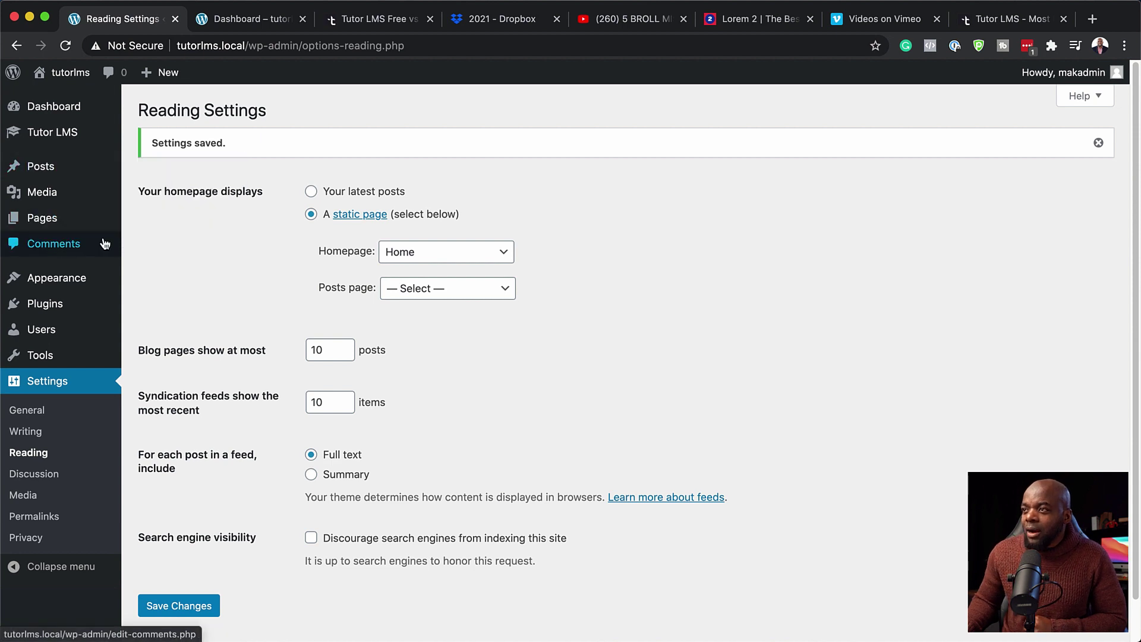
- Start a new Tutor LMS course titled "New Course" and fill its description with Lorem ipsum text
mouse_move(64, 135)
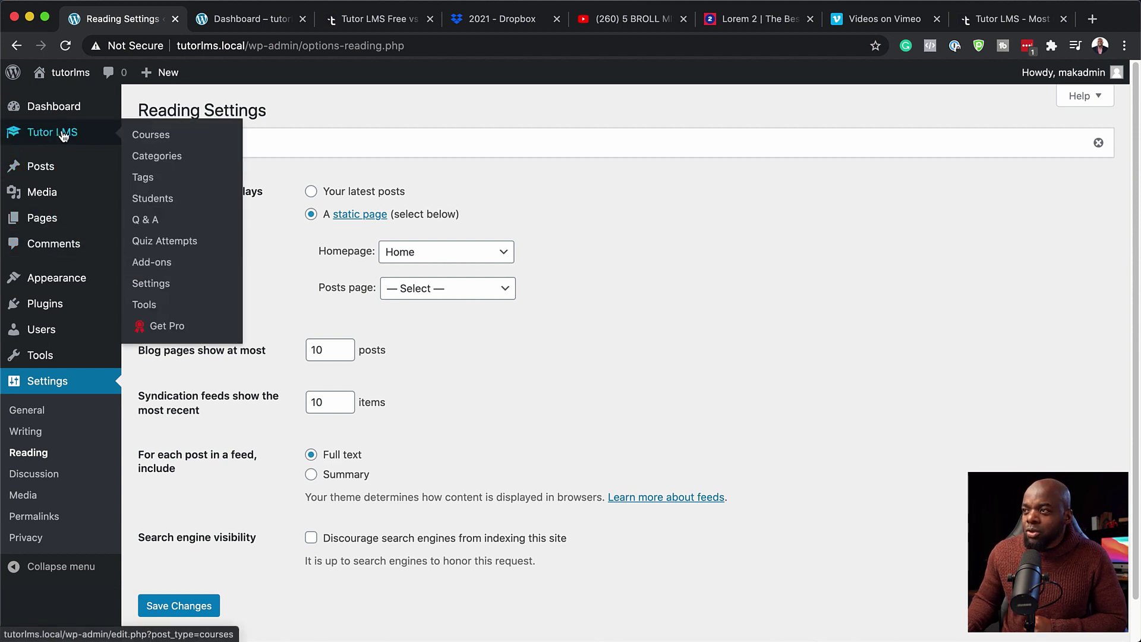
click(156, 137)
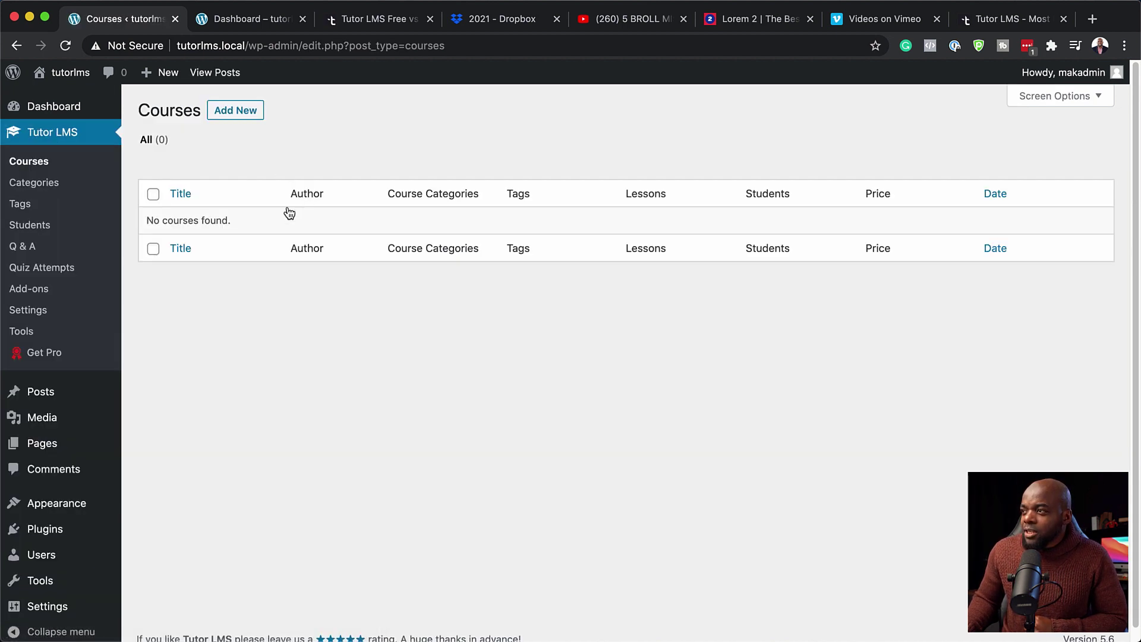
click(244, 118)
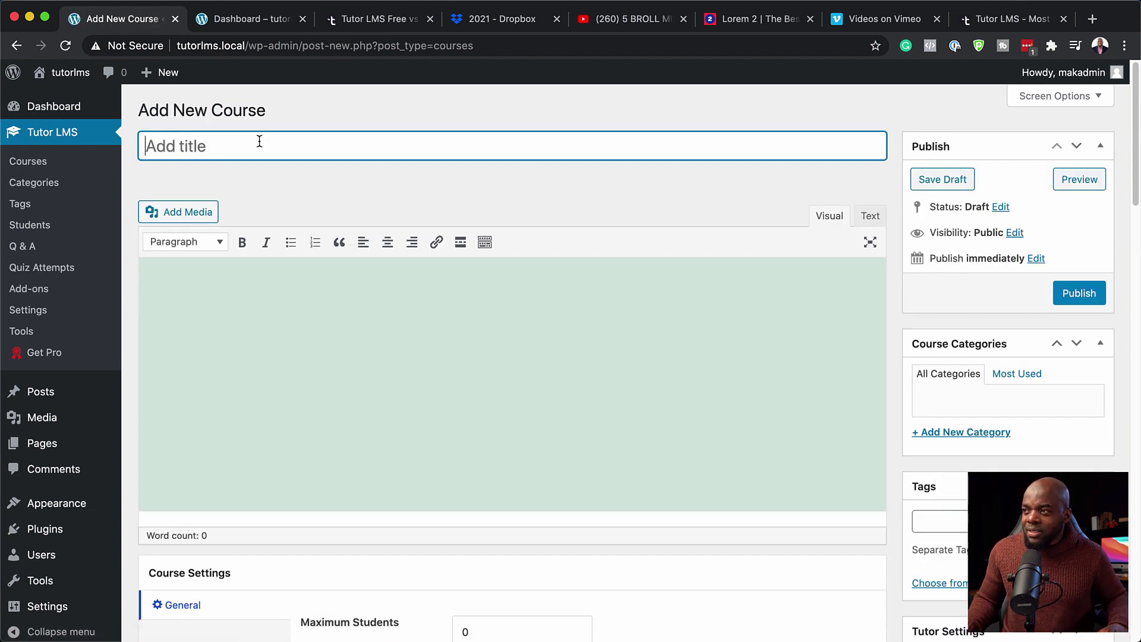
text(New Course)
click(237, 285)
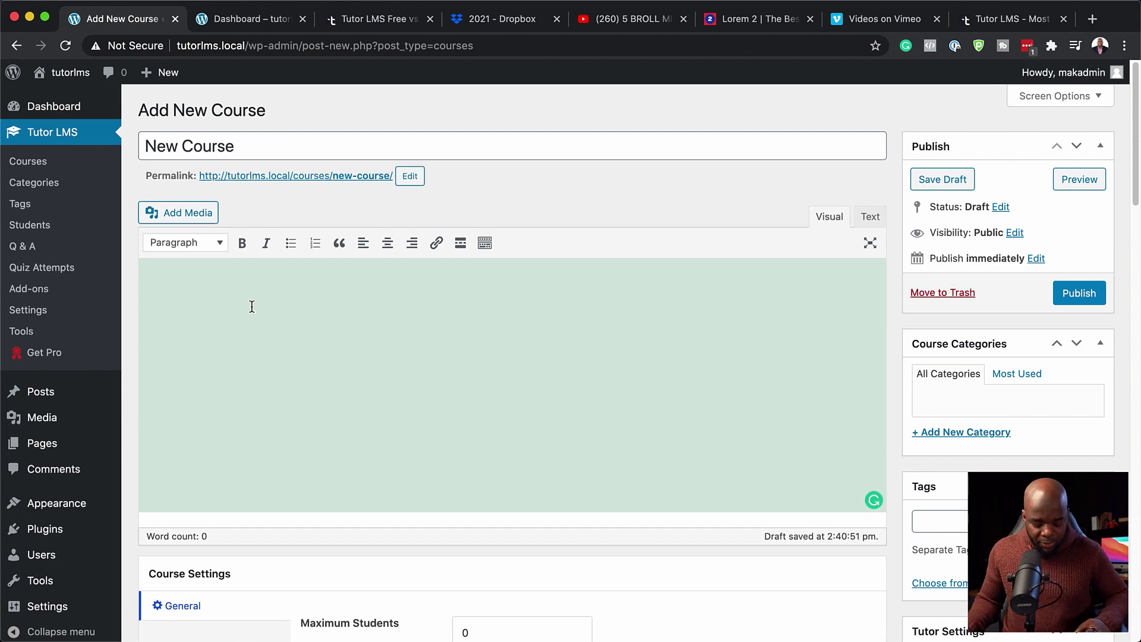
text(Lorem ipsum dolor sit amet, consectetuer adipiscing elit. Donec odio. Quisque volutpat mattis eros. Nullam malesuada erat ut turpis. Suspendisse urna nibh, viverra non, semper suscipit, posuere a, pede.)
- Add a topic named "Lesson One" with a Lorem ipsum summary in the Course Builder
scroll(705, 415, down, 1)
scroll(708, 414, down, 6)
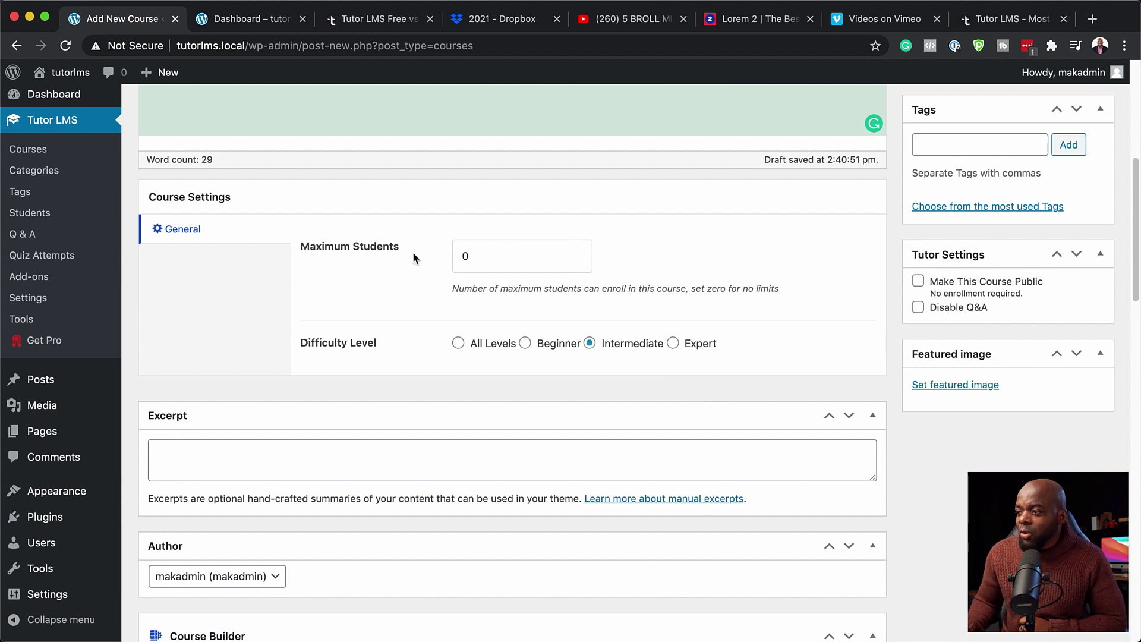
scroll(368, 372, down, 5)
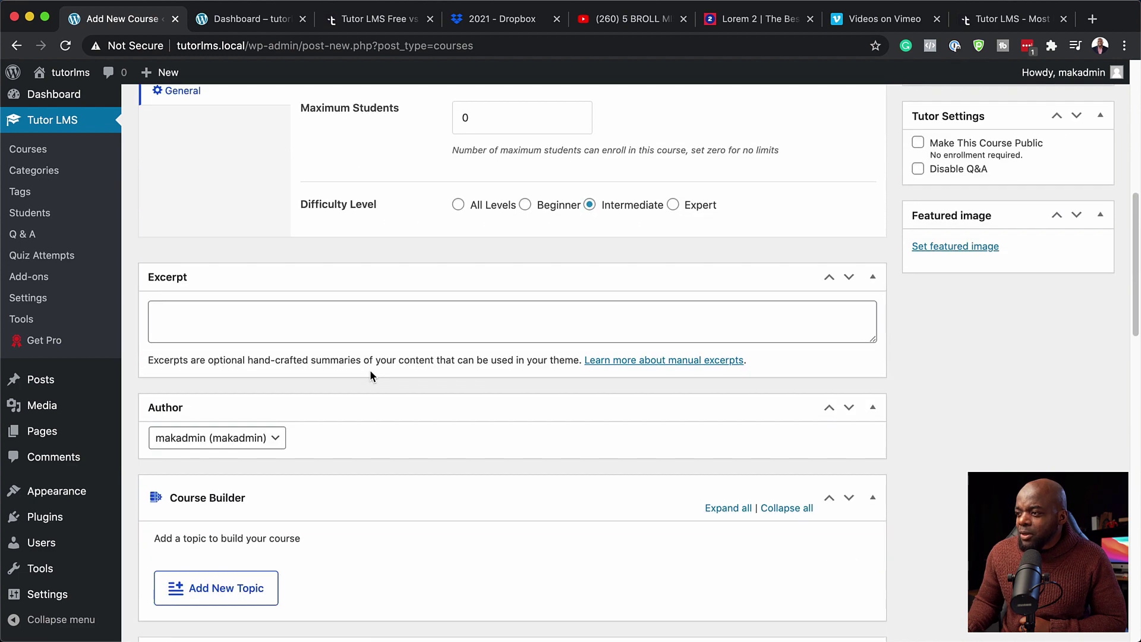
scroll(374, 371, down, 3)
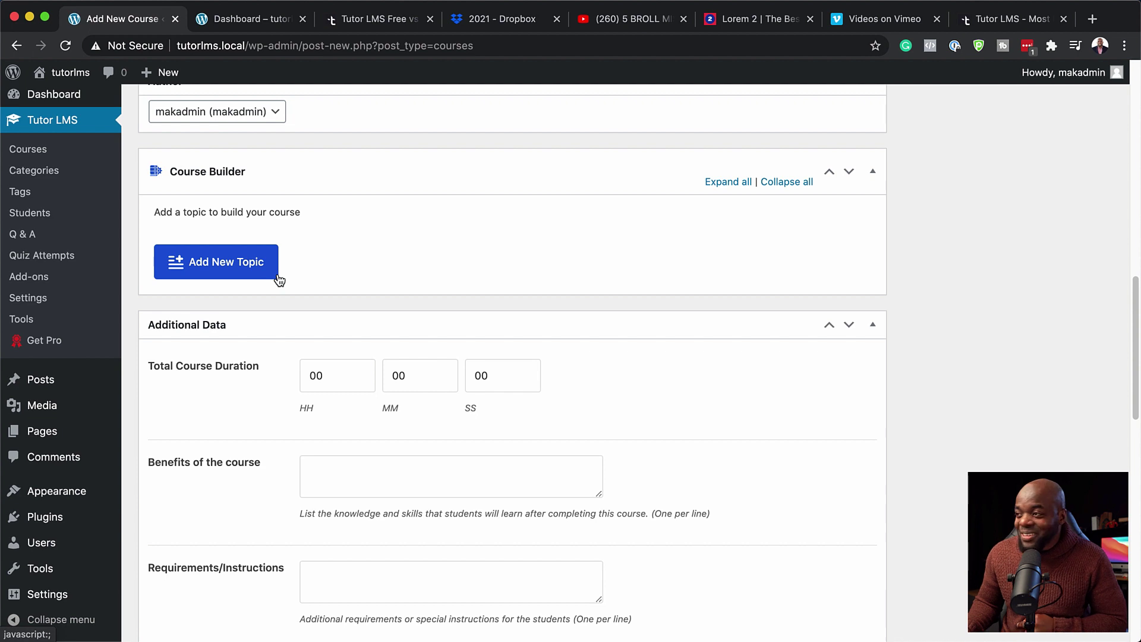
click(231, 269)
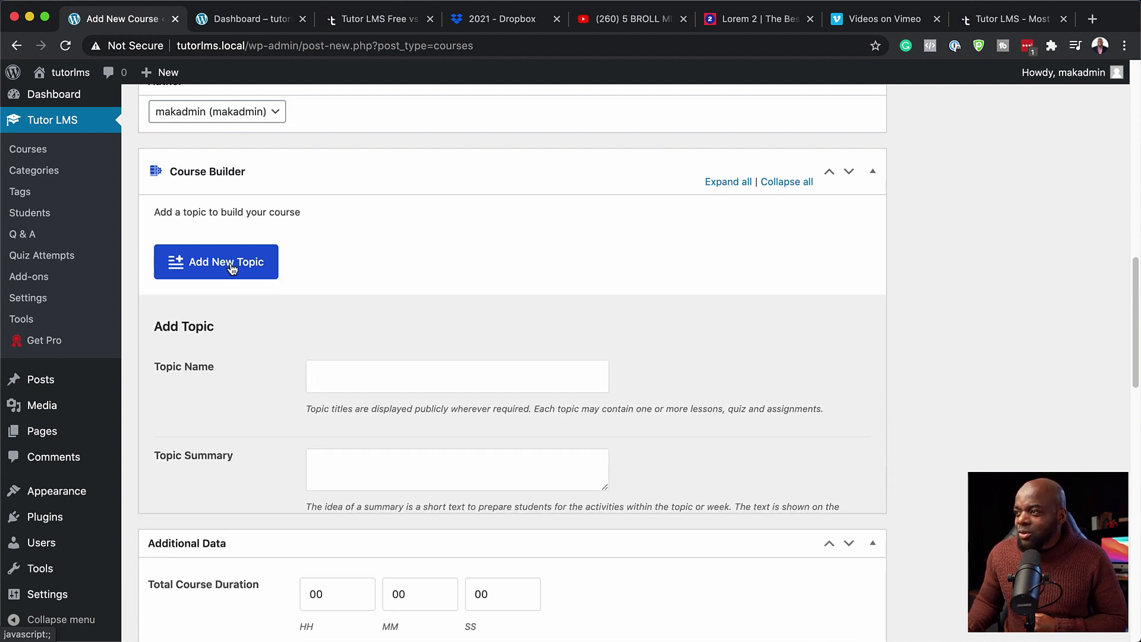
click(356, 382)
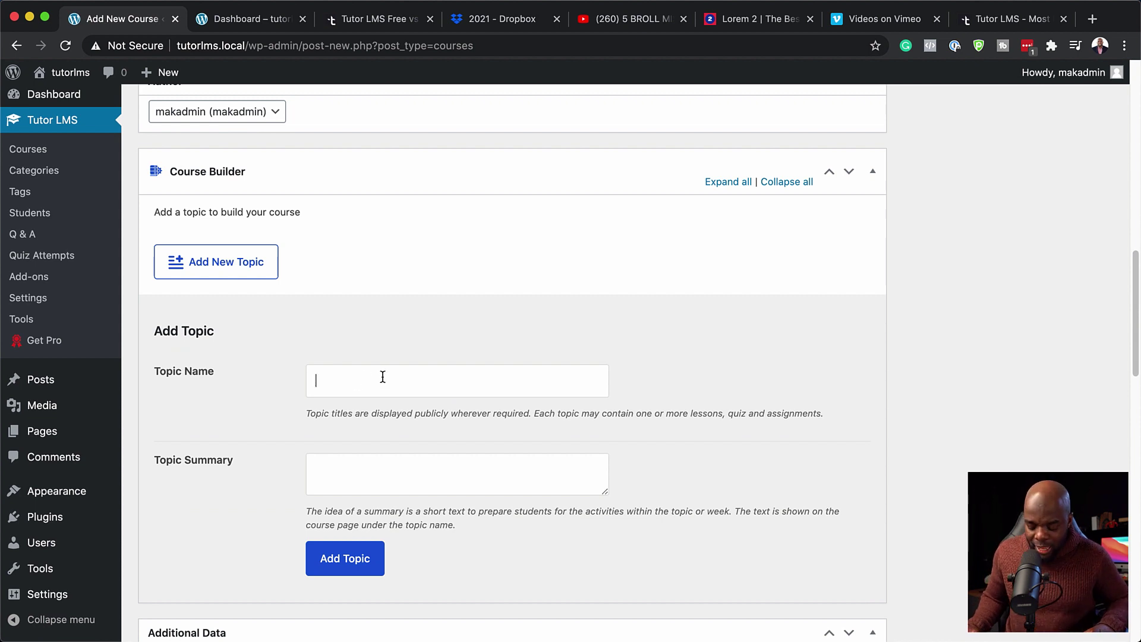
text(Lesson One)
scroll(416, 438, down, 1)
click(415, 474)
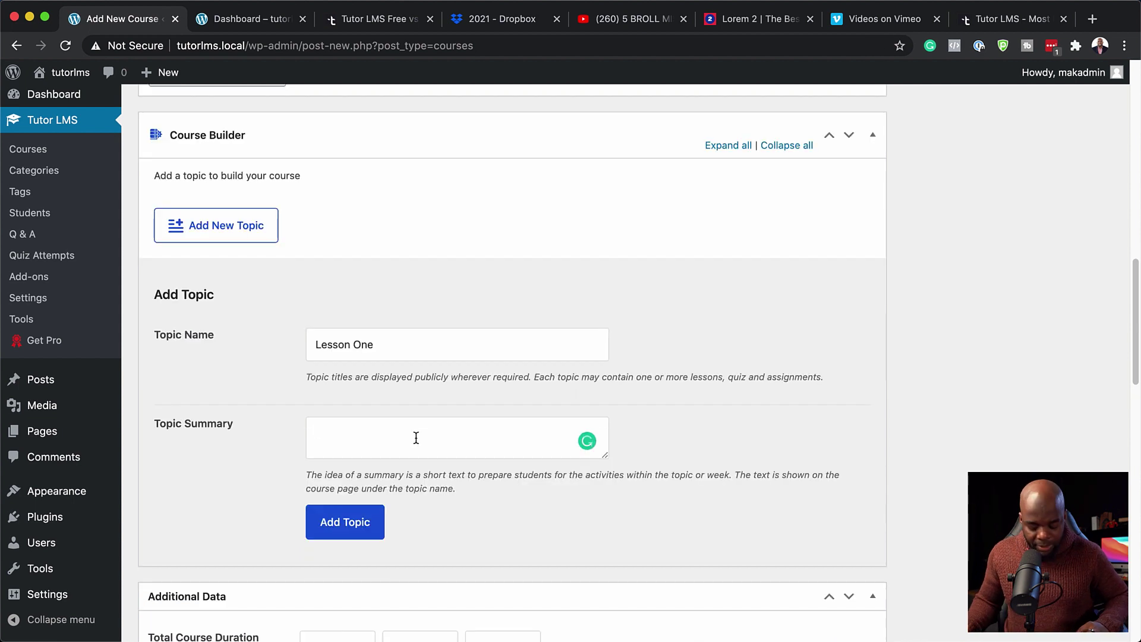
text(Lorem ipsum dolor sit amet, consectetuer adipiscing elit. Donec odio. Quisque volutpat mattis eros. Nullam malesuada erat ut turpis. Suspendisse urna nibh, viverra non, semper suscipit, posuere a, pede.)
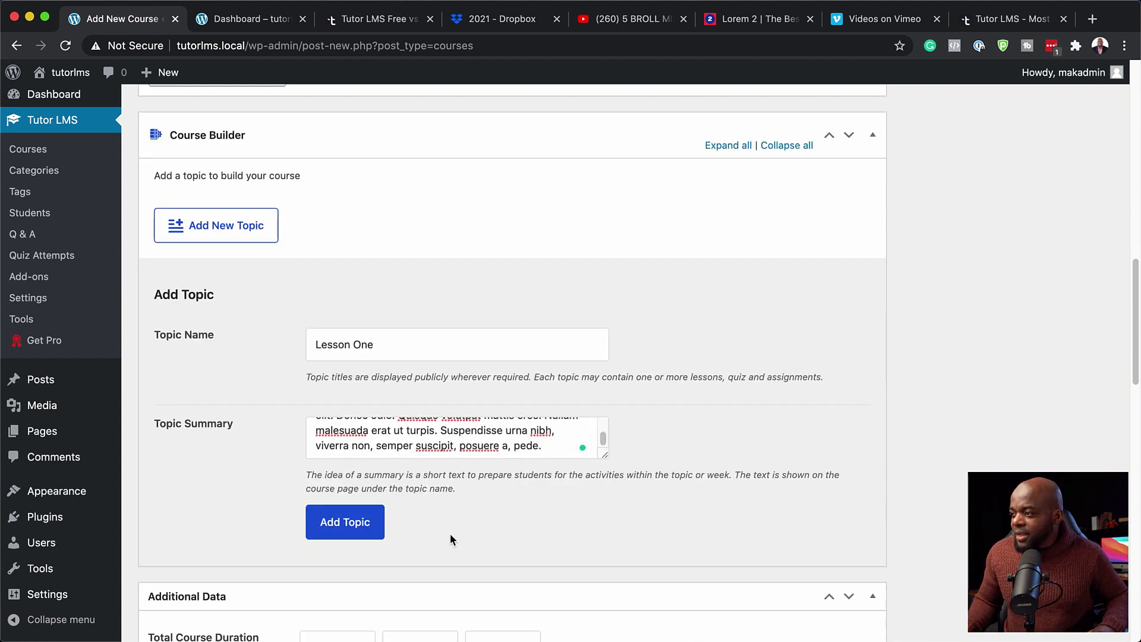
click(360, 524)
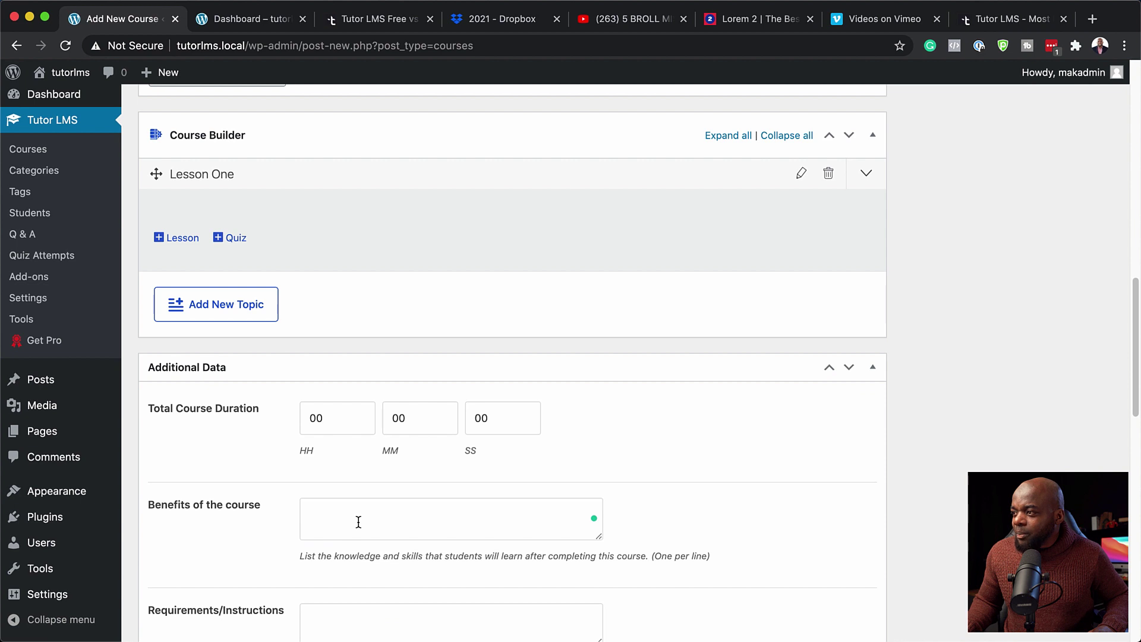
- Create a lesson under the Lesson One topic and set the camera photo as its feature image
click(186, 243)
click(374, 311)
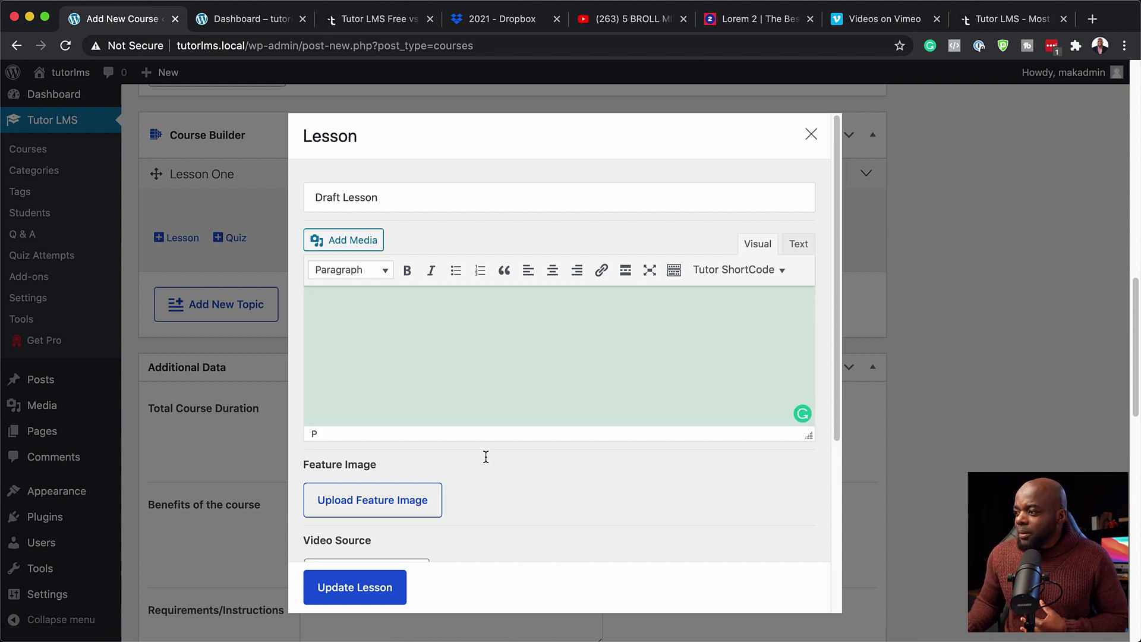
click(387, 507)
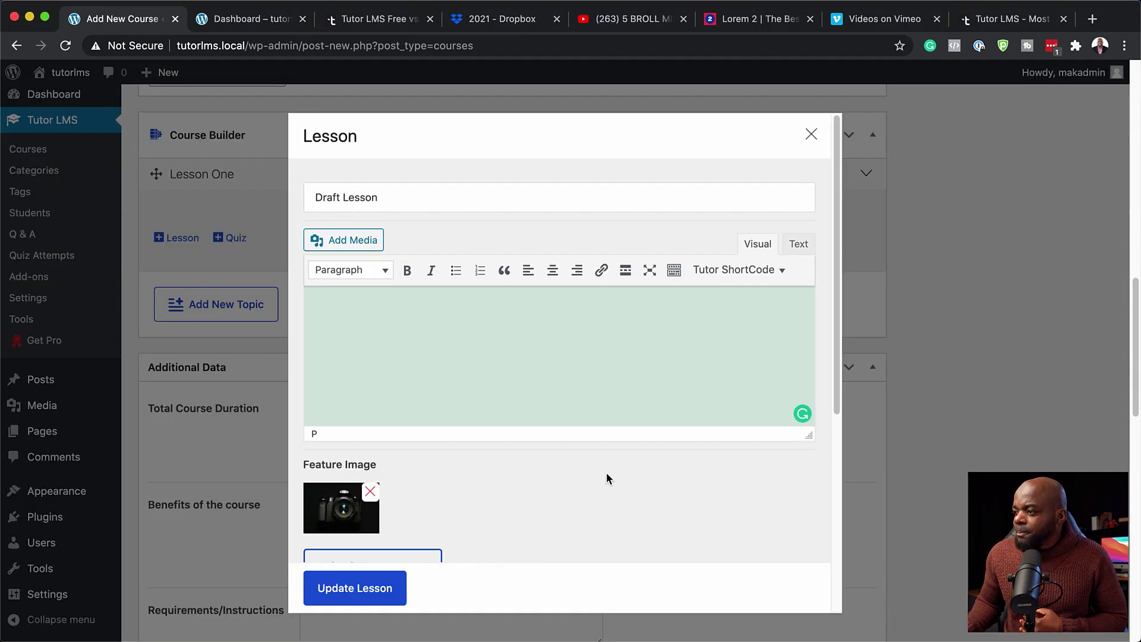
click(480, 320)
scroll(479, 319, down, 1)
scroll(480, 320, up, 1)
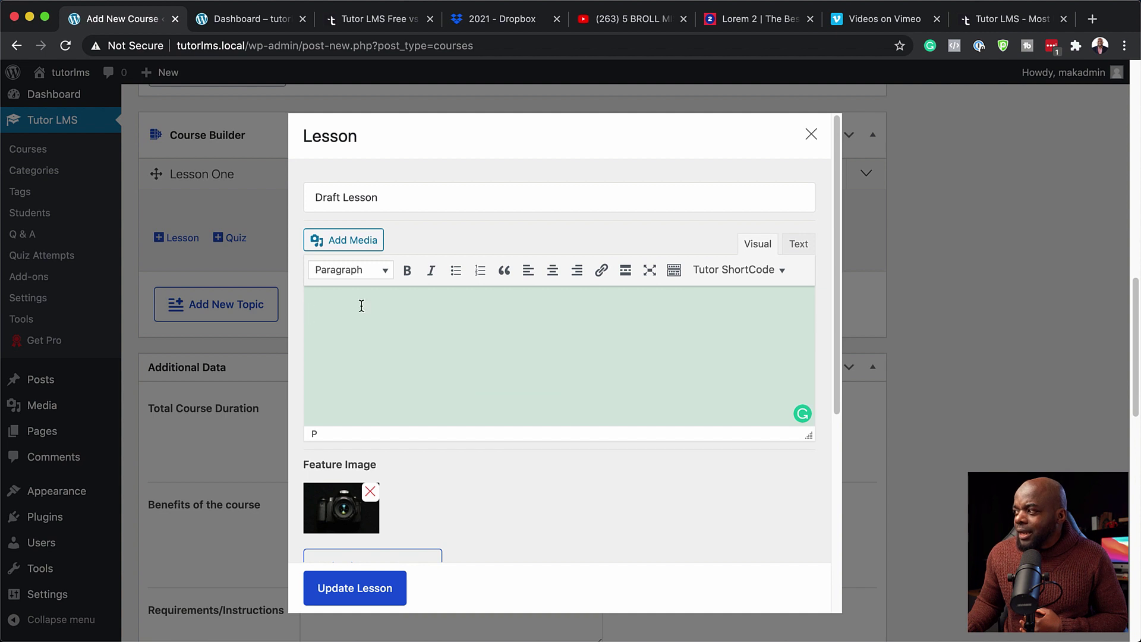
click(755, 272)
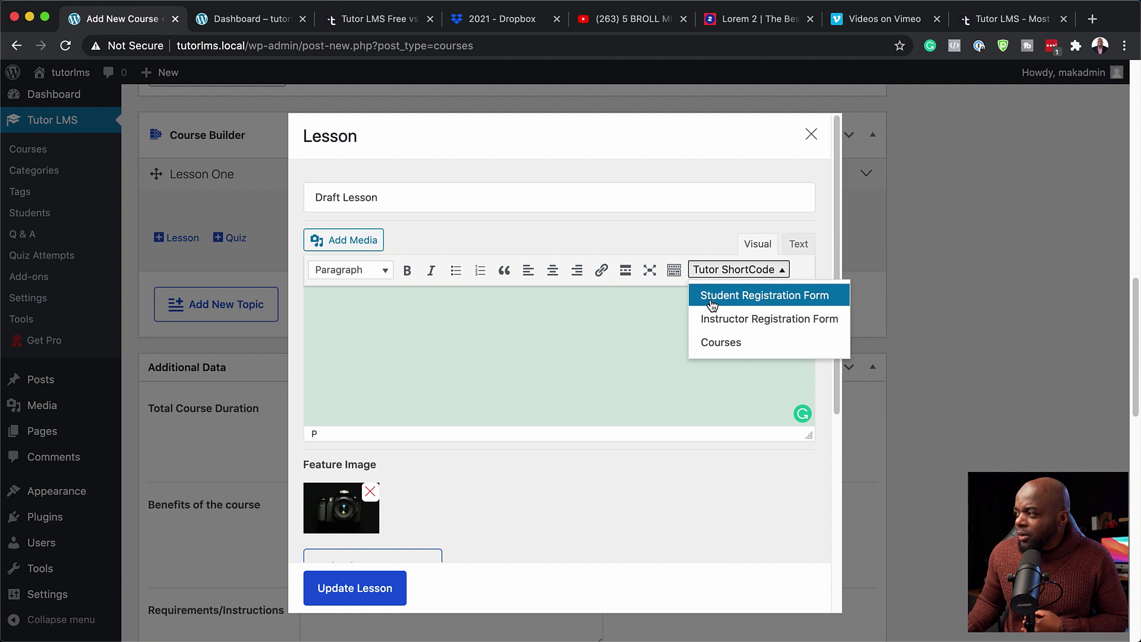
click(390, 311)
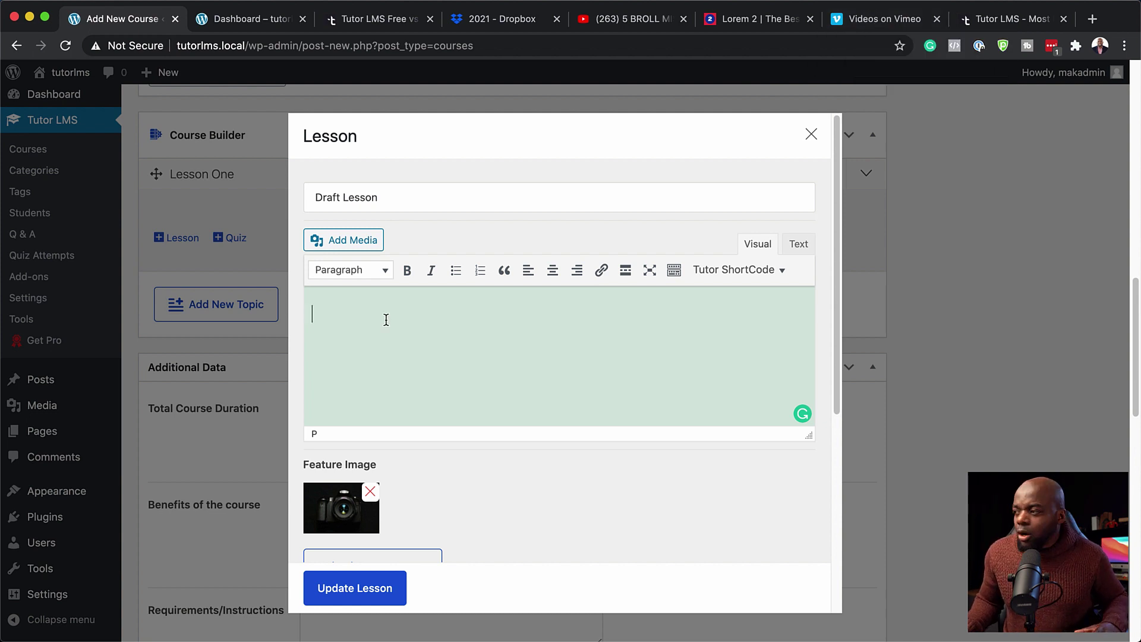
text(https://vimeo.com/462951773)
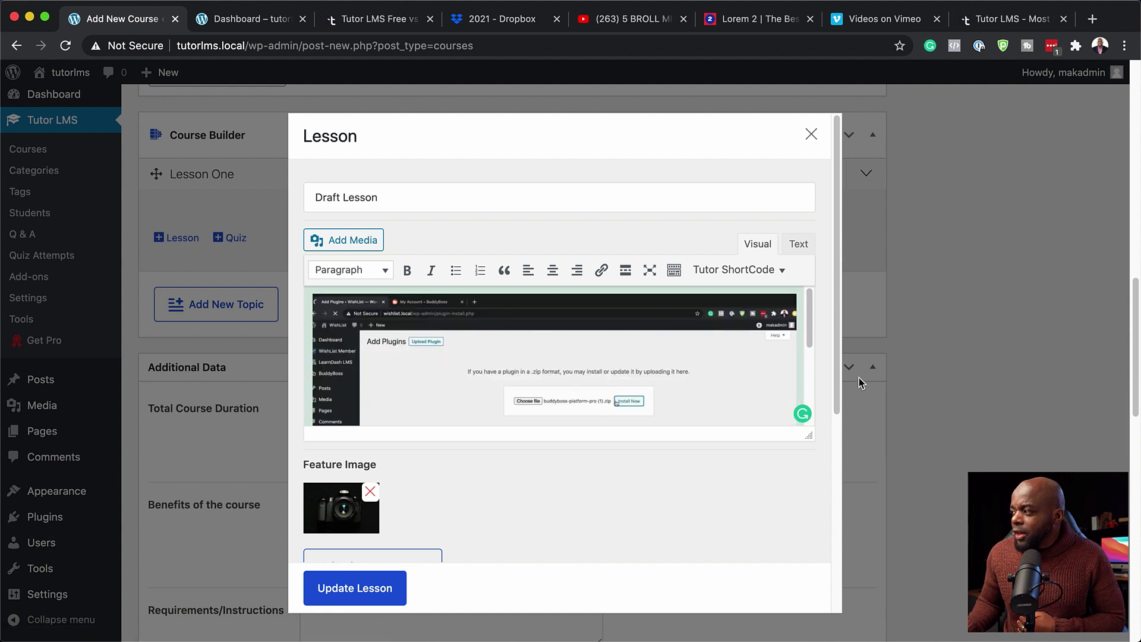
- Check the embedded video in the draft lesson's content and save the lesson
drag(813, 332, 812, 428)
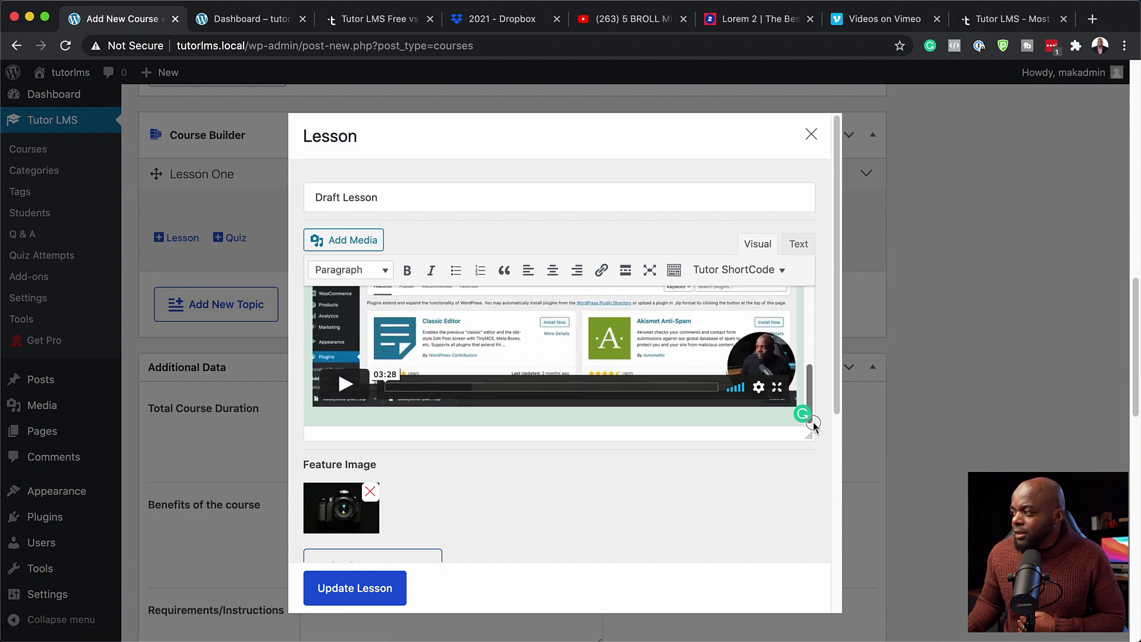
scroll(557, 381, down, 1)
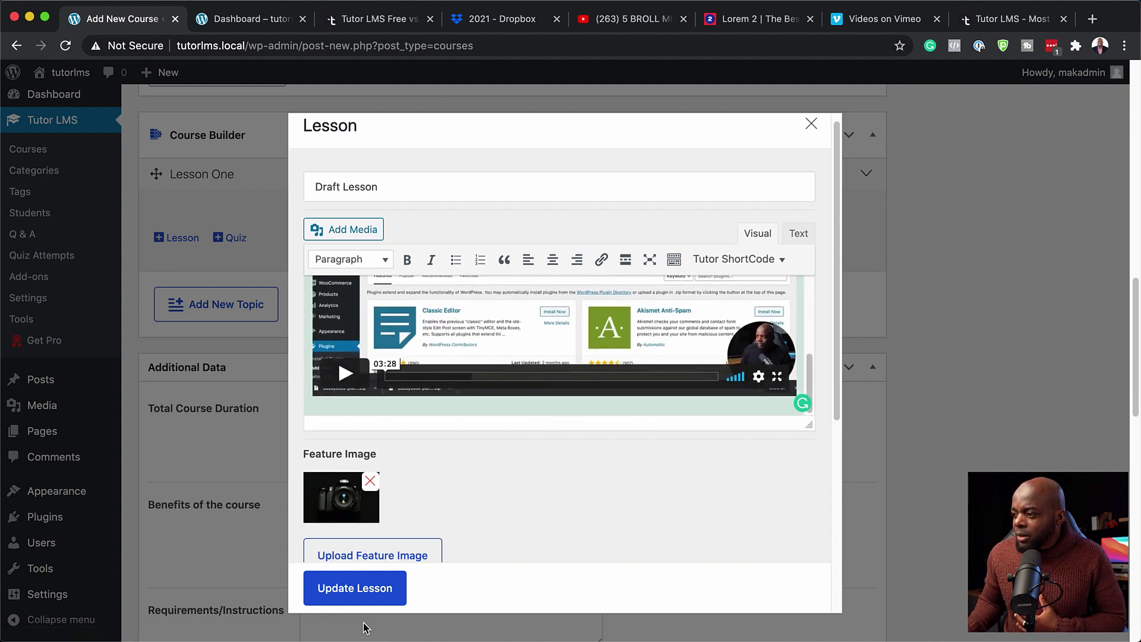
click(351, 587)
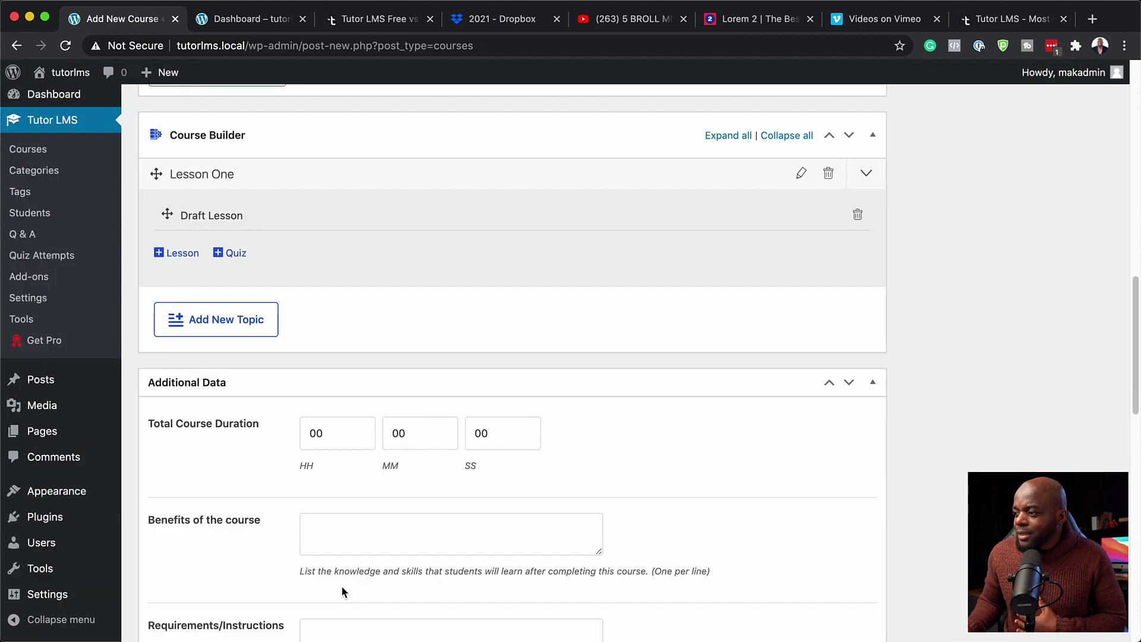
- Reopen the Draft Lesson under Lesson One to review its content and feature image settings, and close it without changes
scroll(466, 299, down, 2)
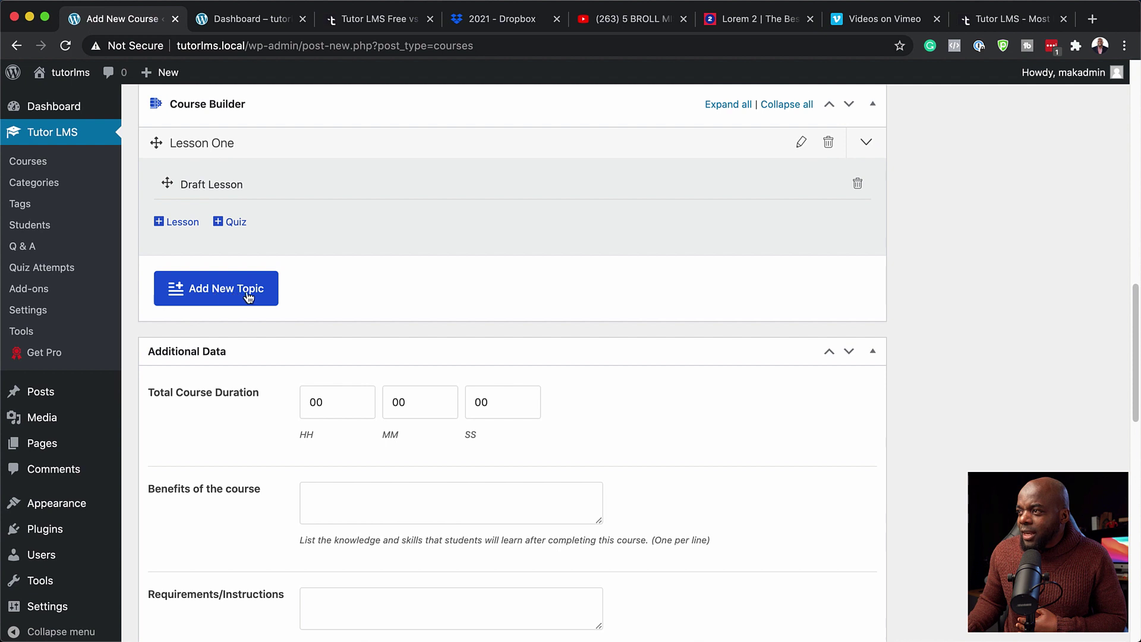
scroll(597, 323, up, 5)
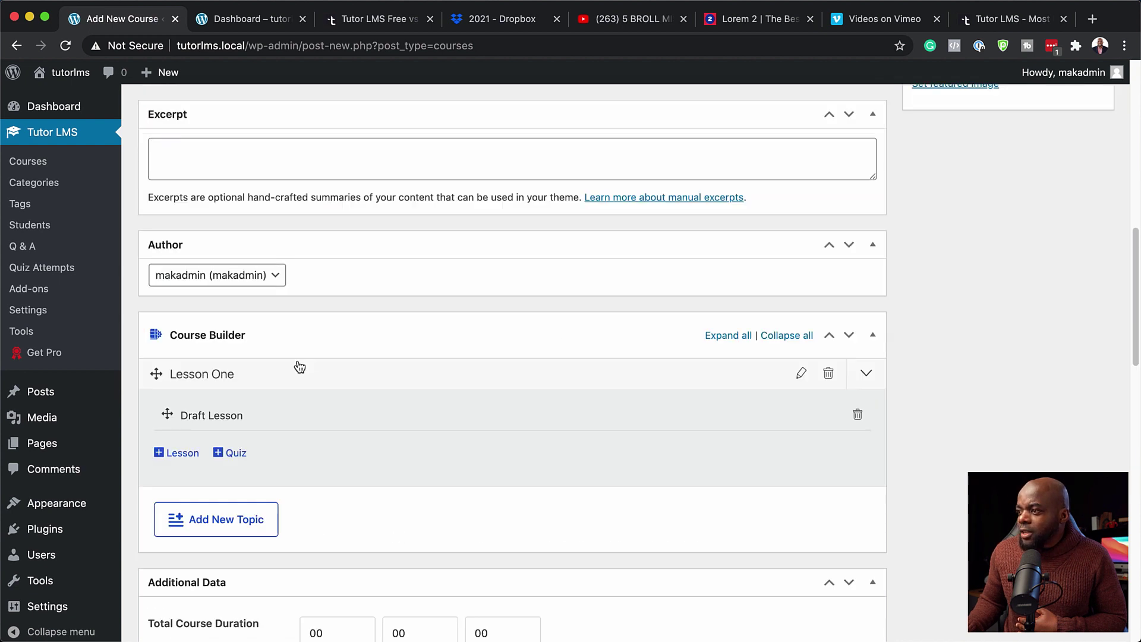
click(285, 420)
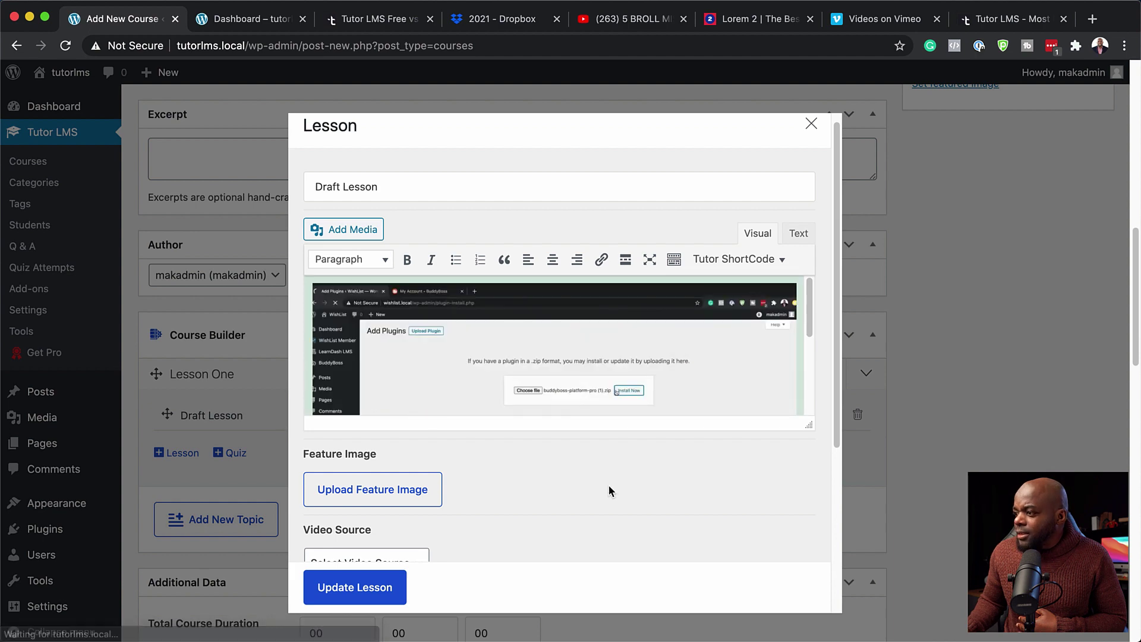
scroll(610, 482, down, 2)
scroll(614, 479, up, 3)
key(Escape)
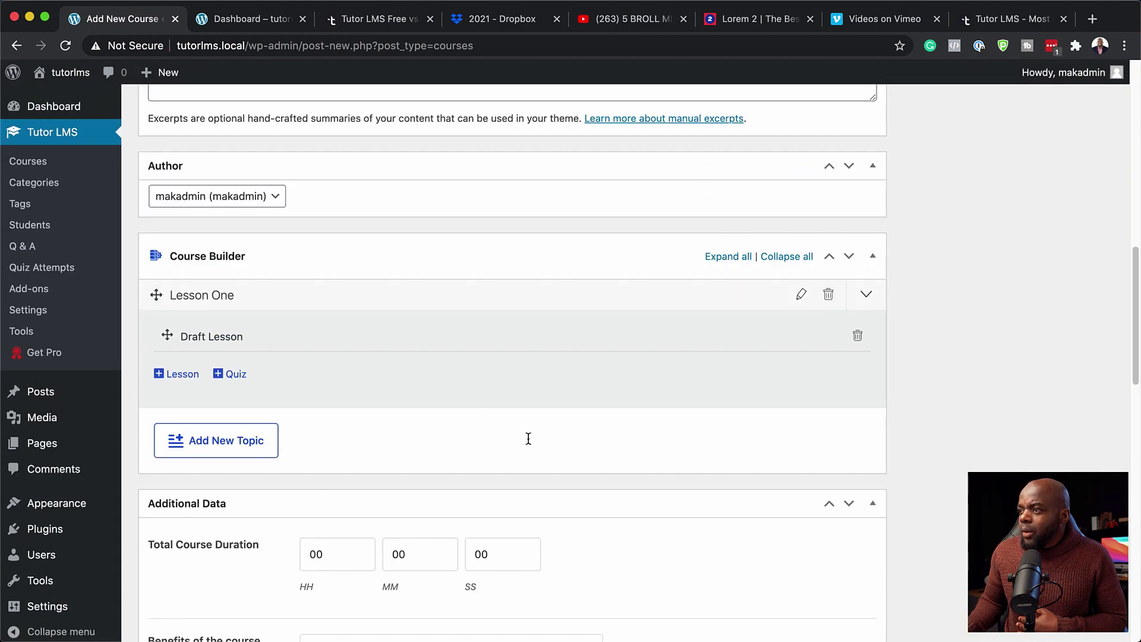
- Publish the course and set its difficulty level to All Levels
scroll(604, 425, up, 10)
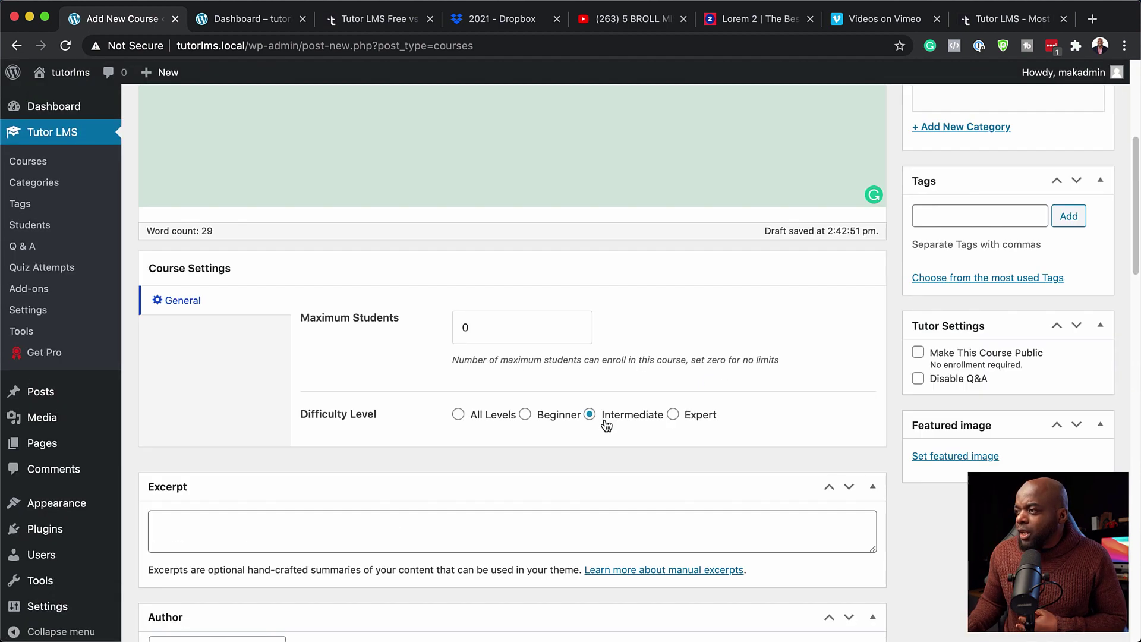
click(1087, 225)
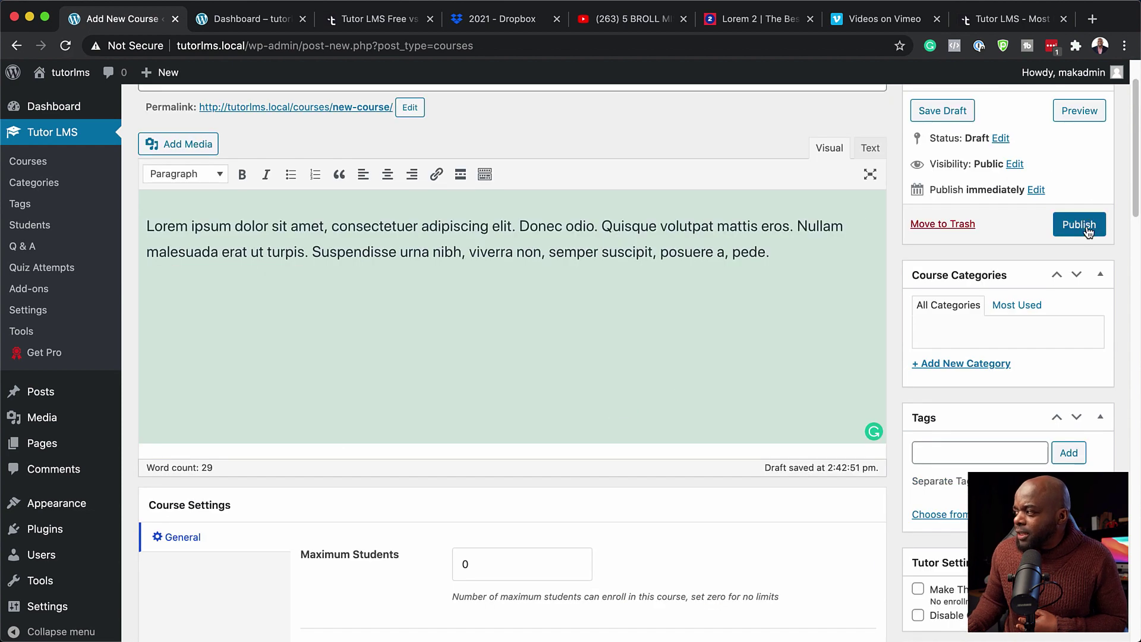
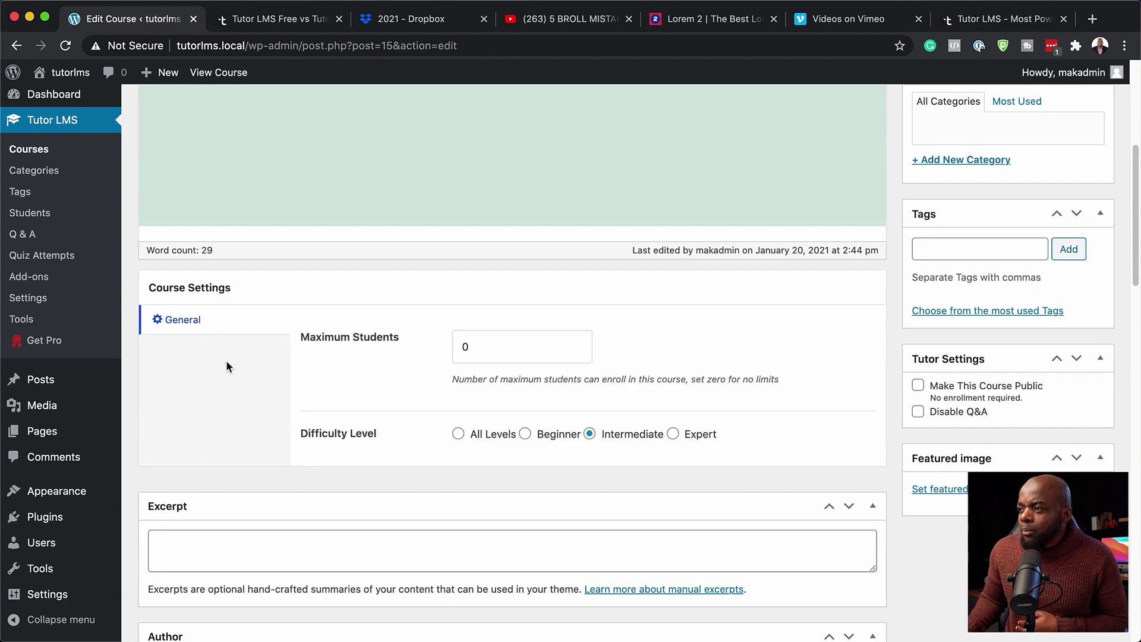
click(458, 434)
- Open the Lesson One topic's name and summary for editing in the Course Builder
scroll(325, 458, down, 3)
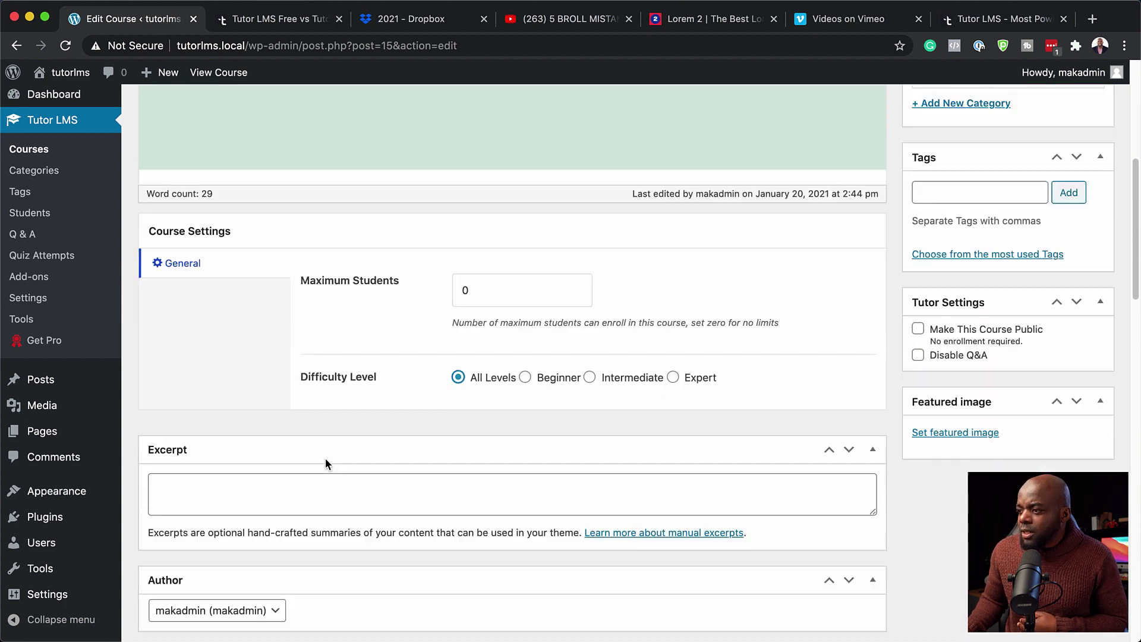
scroll(351, 424, down, 3)
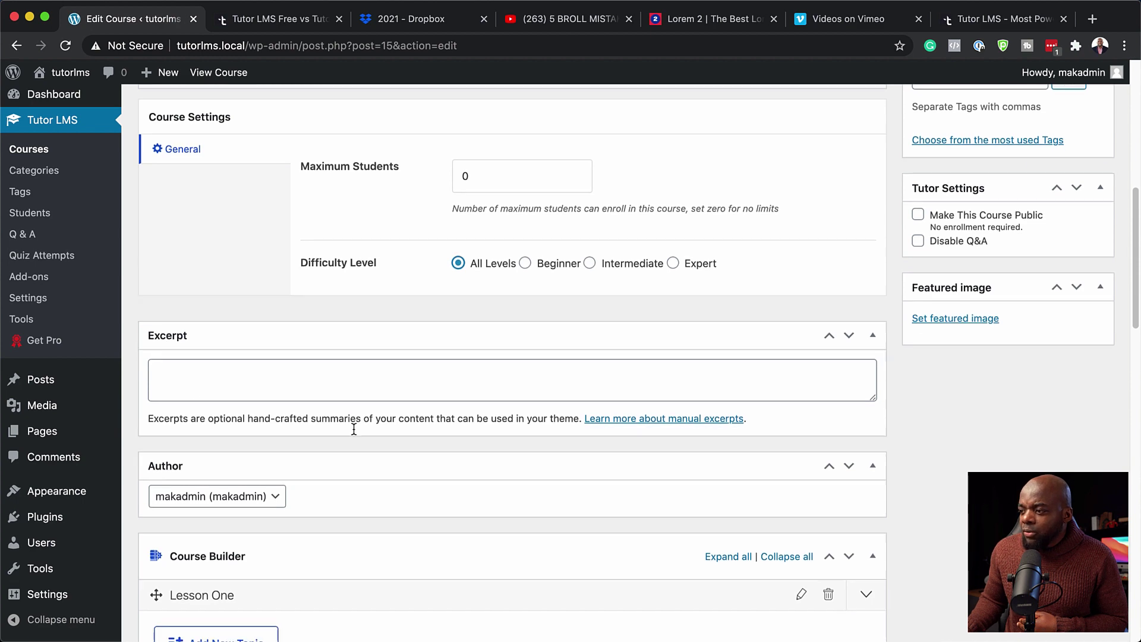
scroll(349, 420, down, 1)
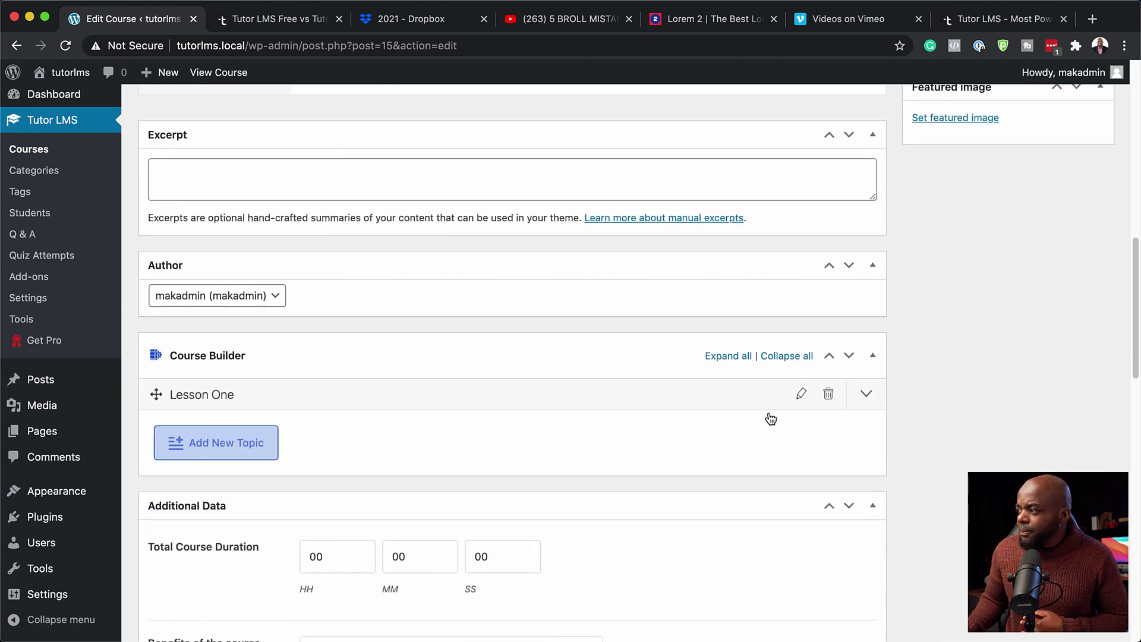
click(801, 396)
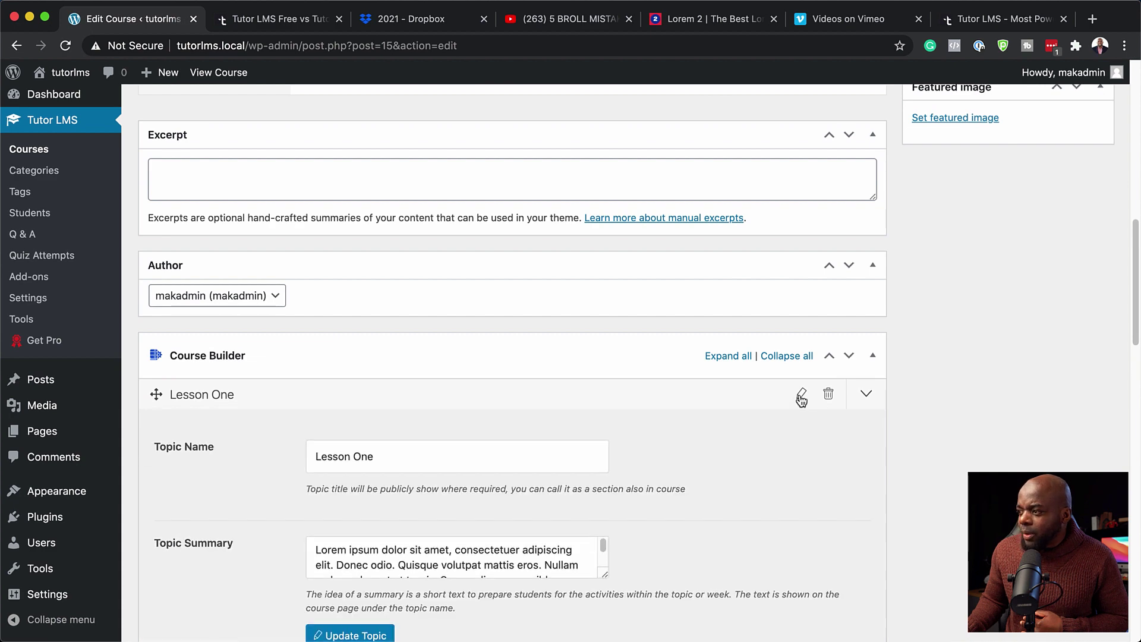
- Fill the course benefits with several lines reading "- Donec odio. Quisque volutpat mattis eros."
scroll(685, 462, down, 9)
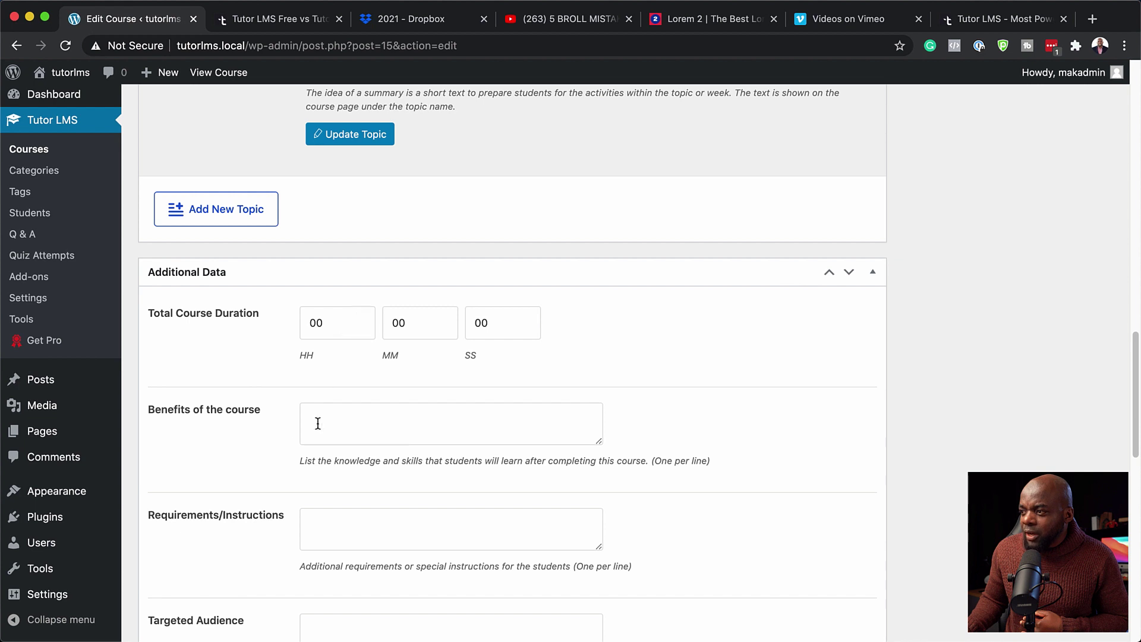
scroll(289, 430, down, 2)
click(340, 359)
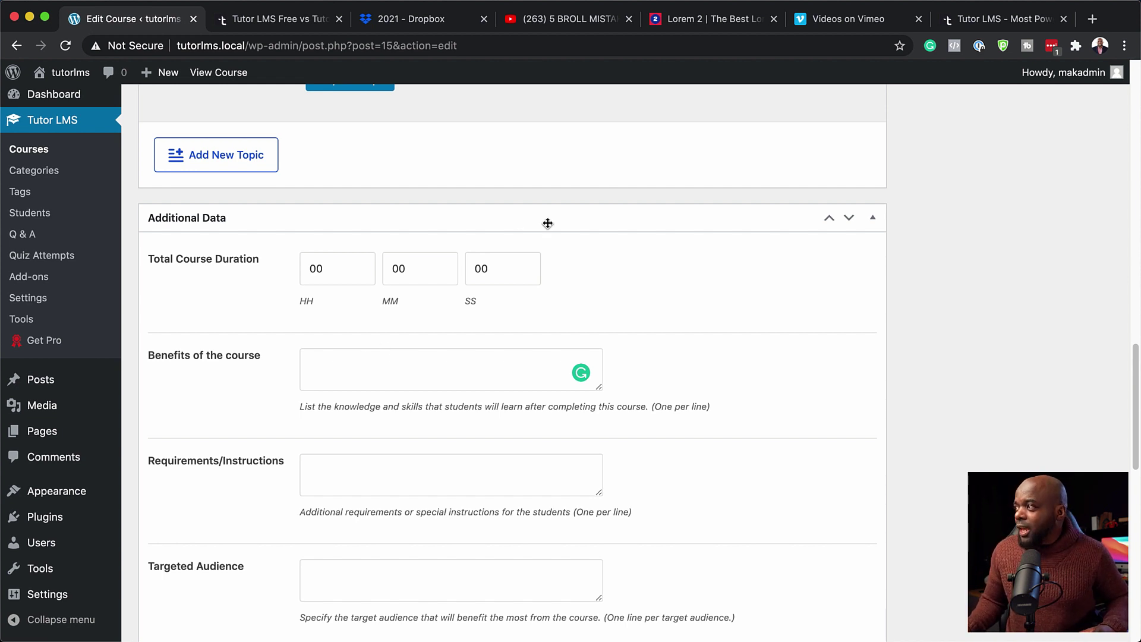
text(Donec odio. Quisque volutpat mattis eros.)
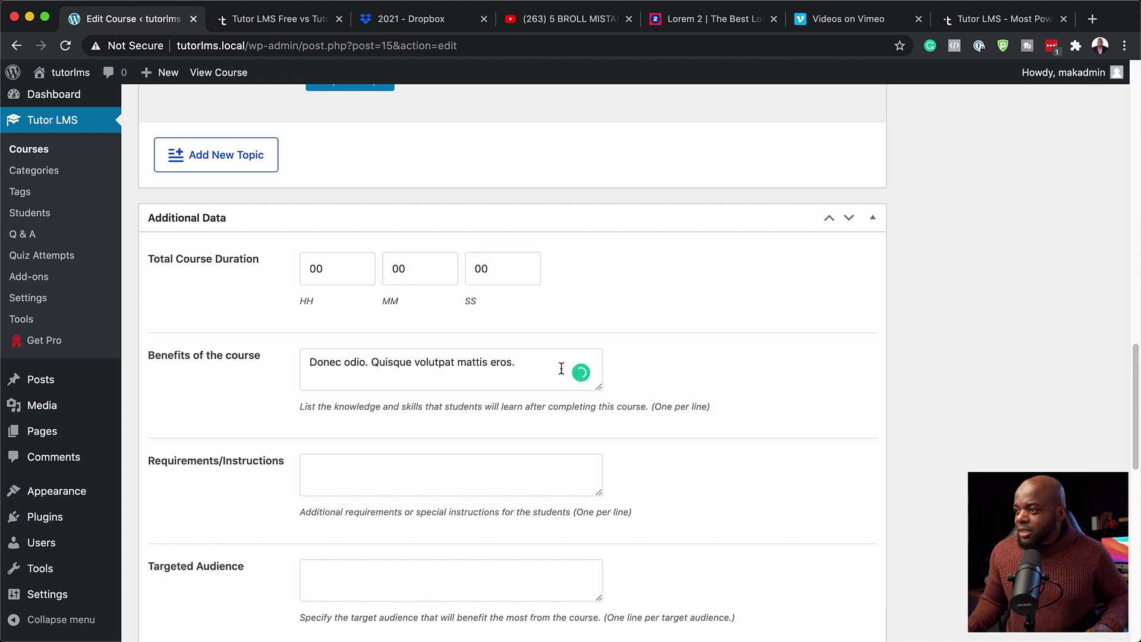
- Enter "Donec odio. Quisque volutpat mattis eros." as the course requirements and "Beginners." as the targeted audience
click(366, 472)
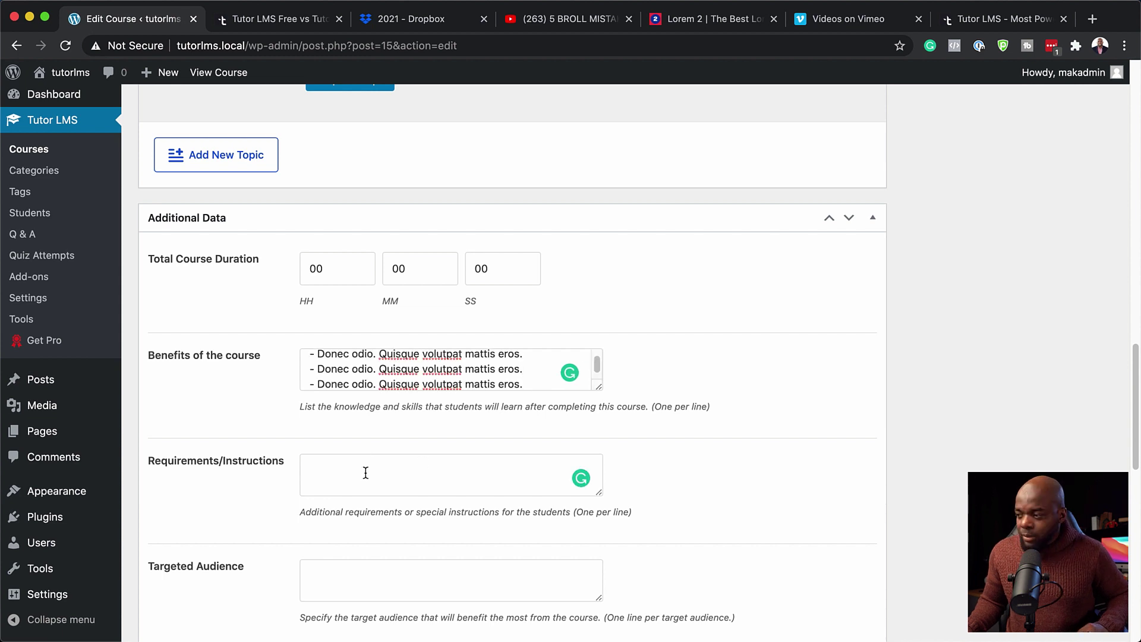
text(Donec odio. Quisque volutpat mattis eros.)
scroll(435, 476, down, 2)
click(368, 509)
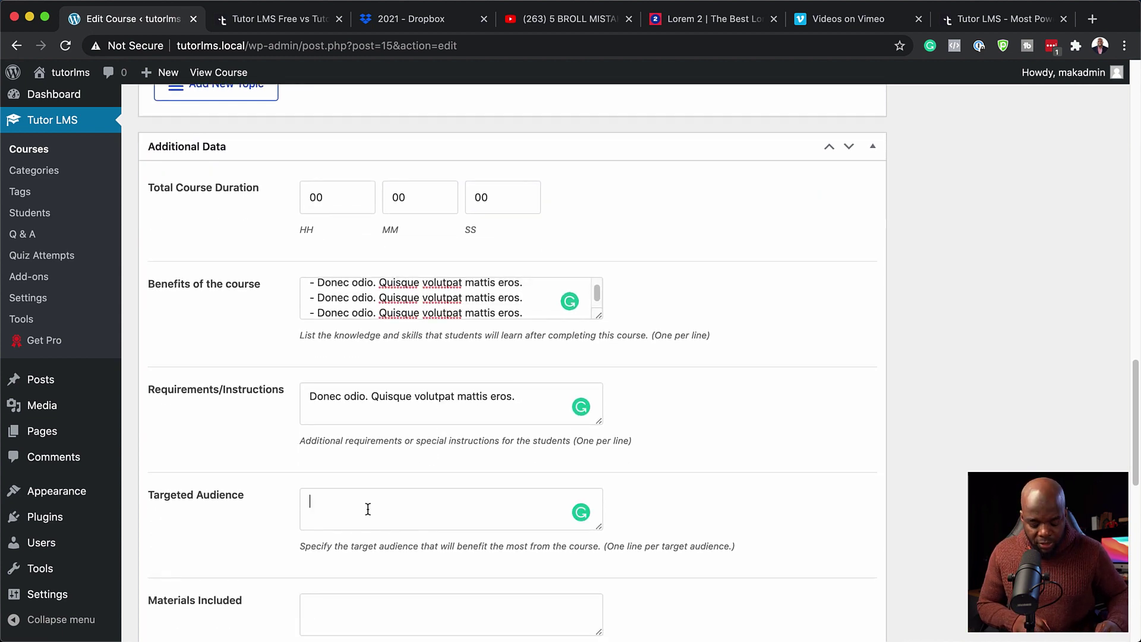
text(Beginners.)
- Set the source of the course intro video to Vimeo
scroll(385, 477, down, 3)
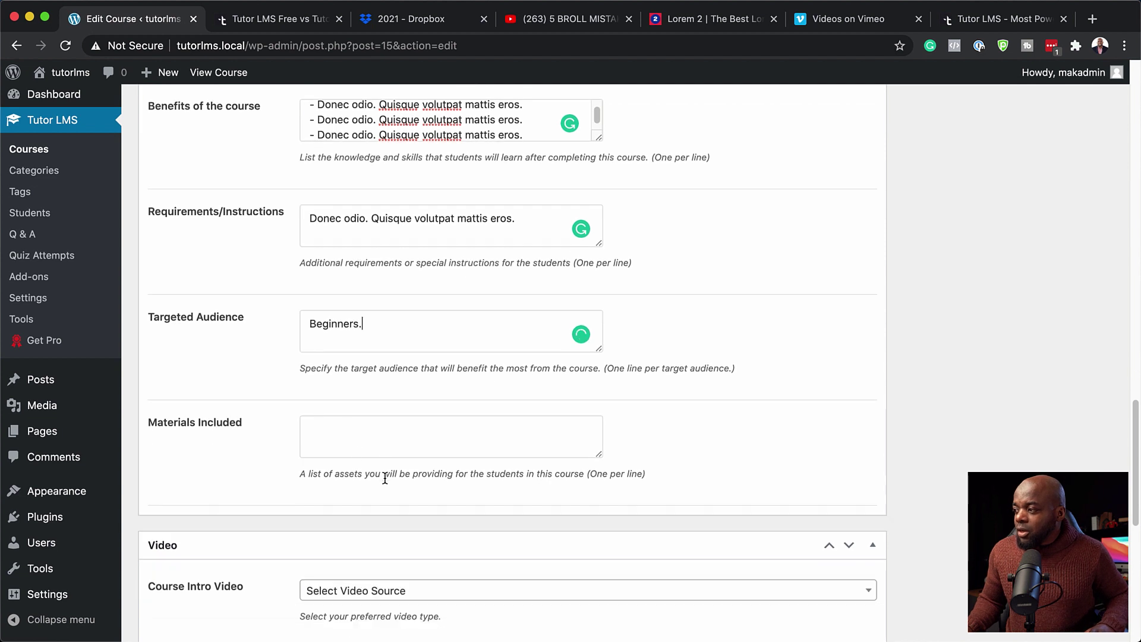
scroll(375, 445, down, 3)
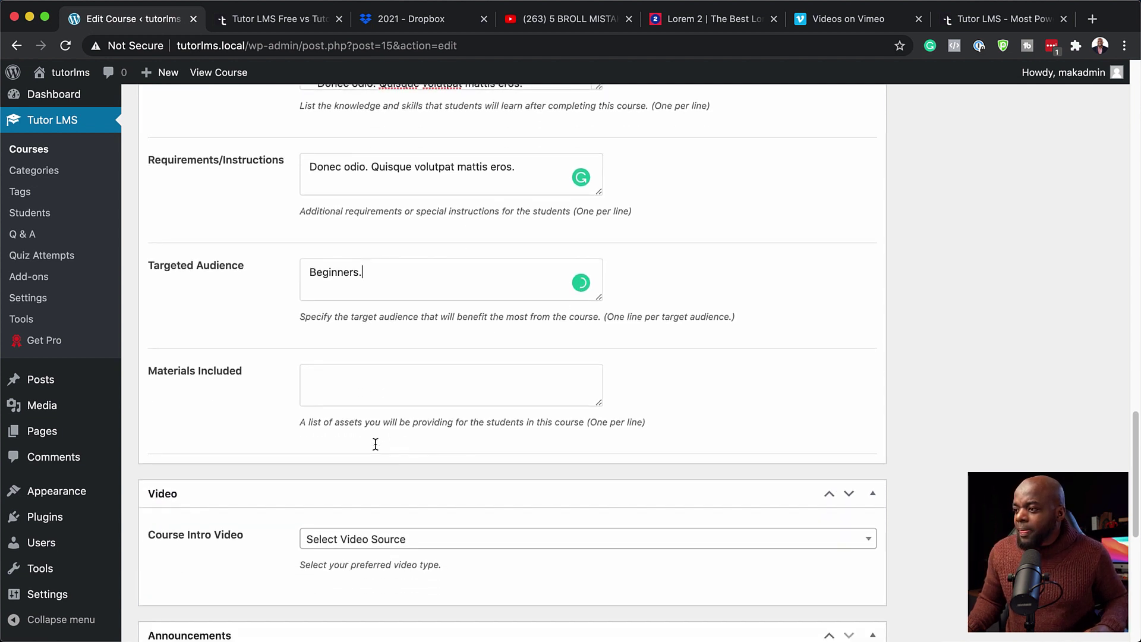
scroll(377, 441, down, 1)
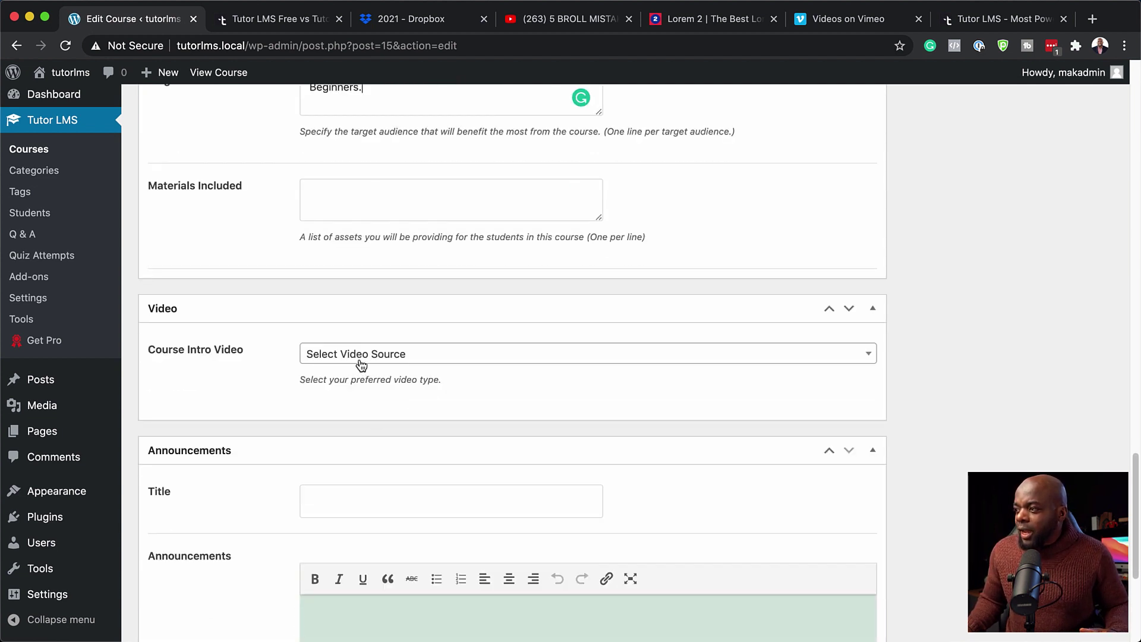
click(397, 357)
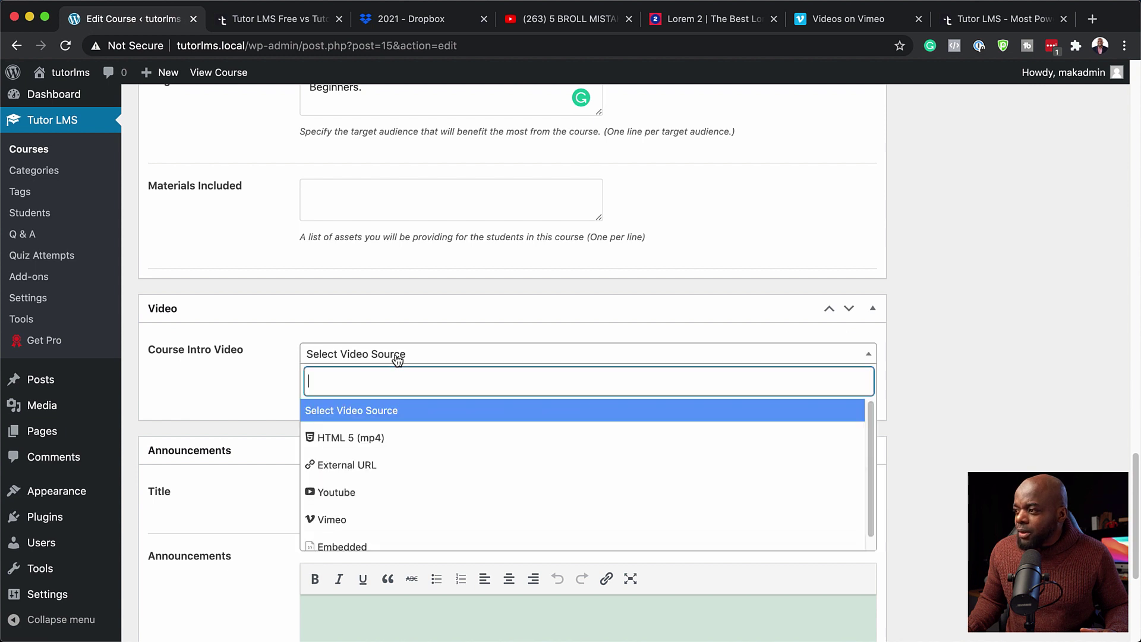
click(393, 521)
click(423, 415)
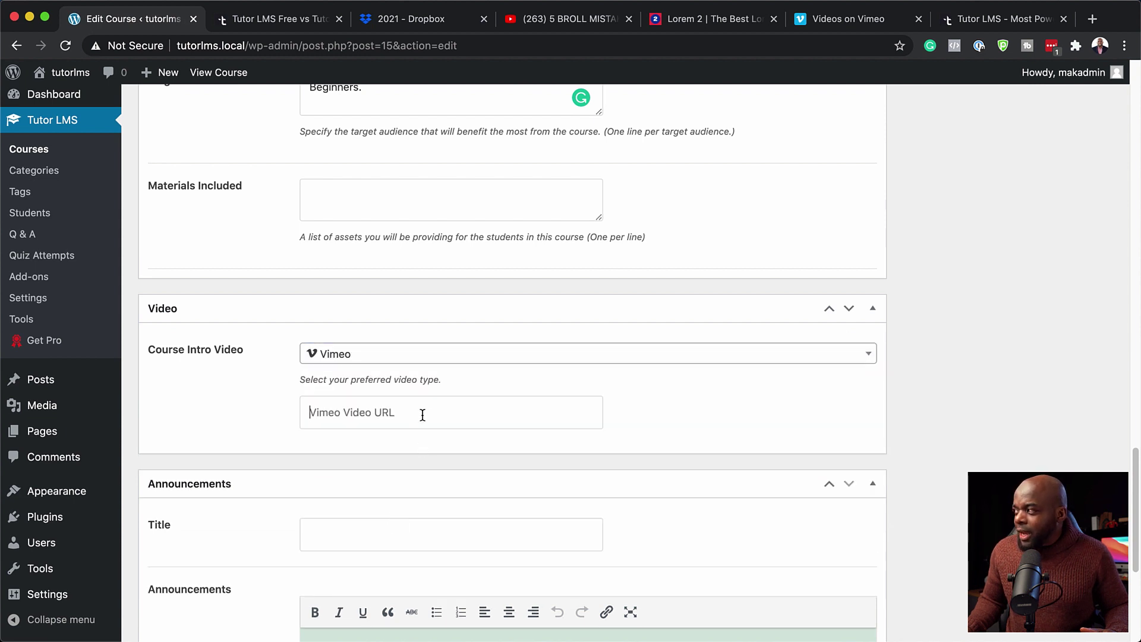
click(849, 20)
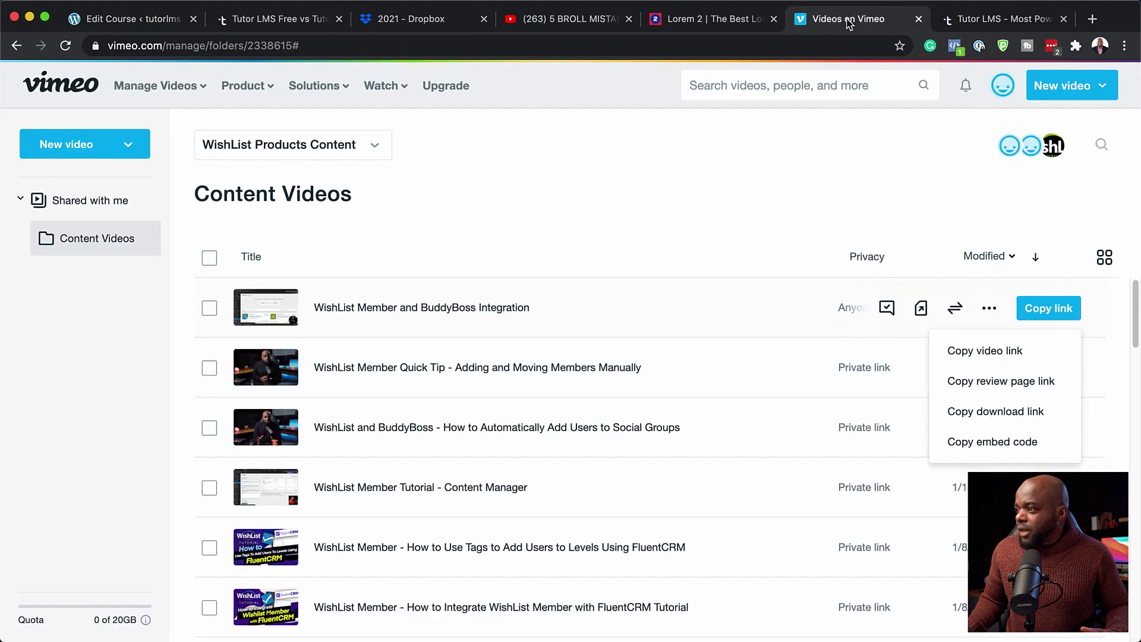
click(994, 353)
click(109, 22)
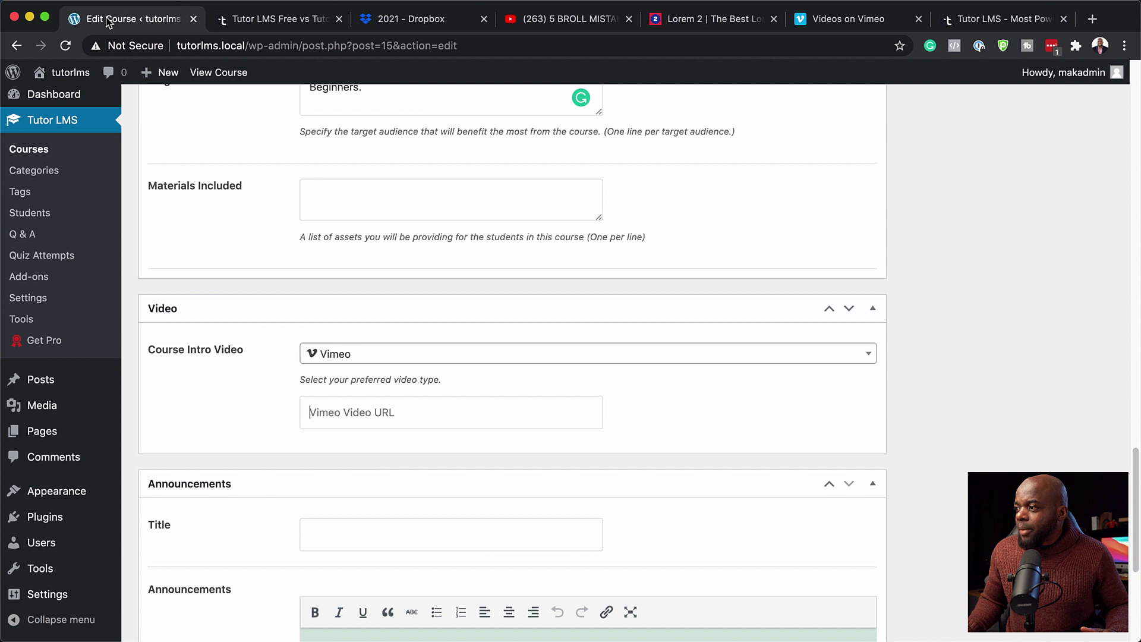
click(333, 402)
key(super+v)
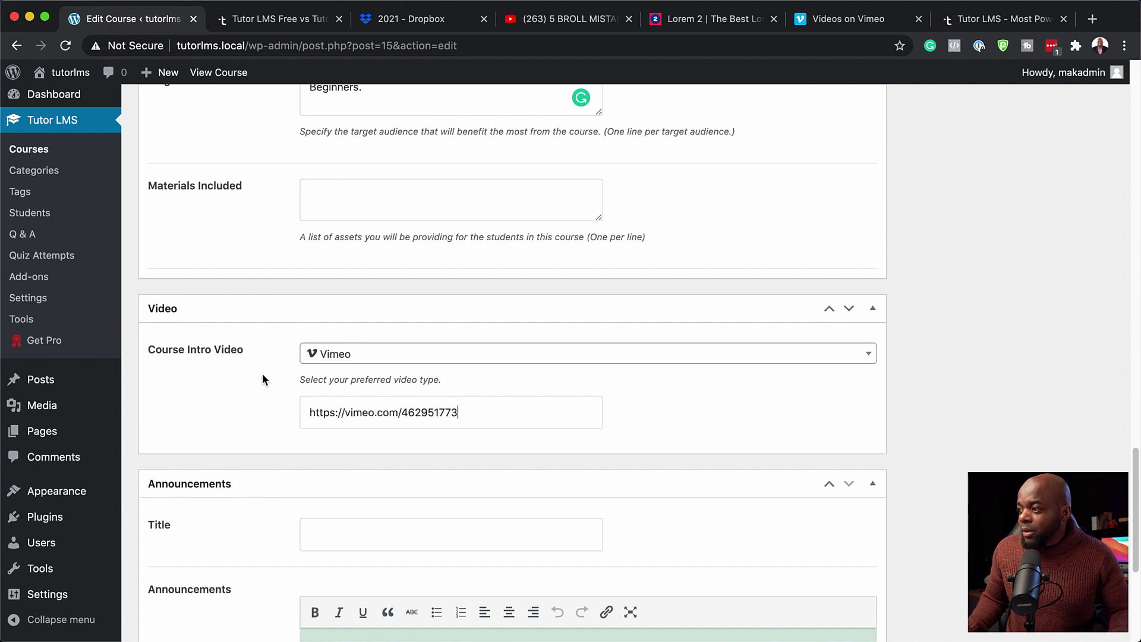
- Collapse the Announcements section of the course without adding an announcement
scroll(262, 373, down, 5)
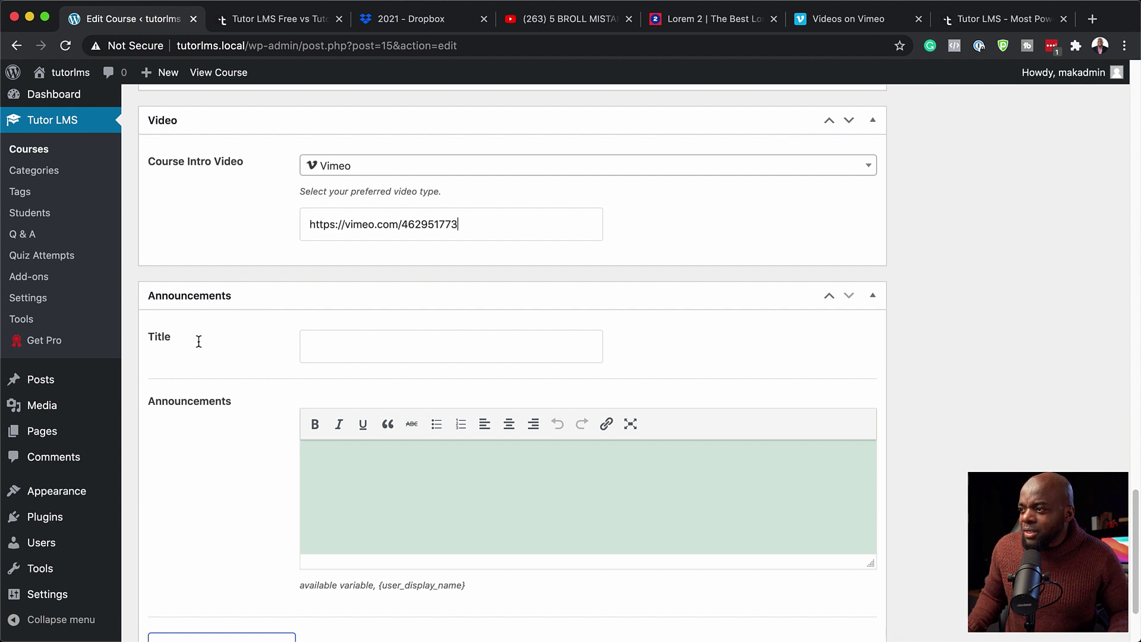
scroll(302, 407, down, 3)
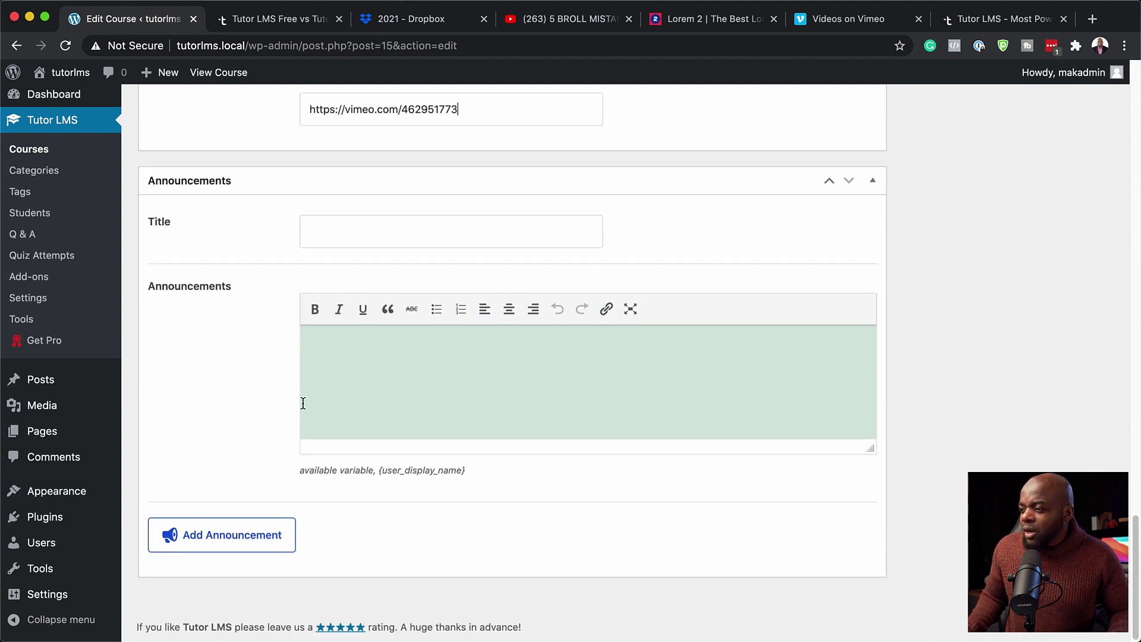
click(874, 179)
- Review the course settings and update the published course to save its changes
scroll(543, 441, up, 4)
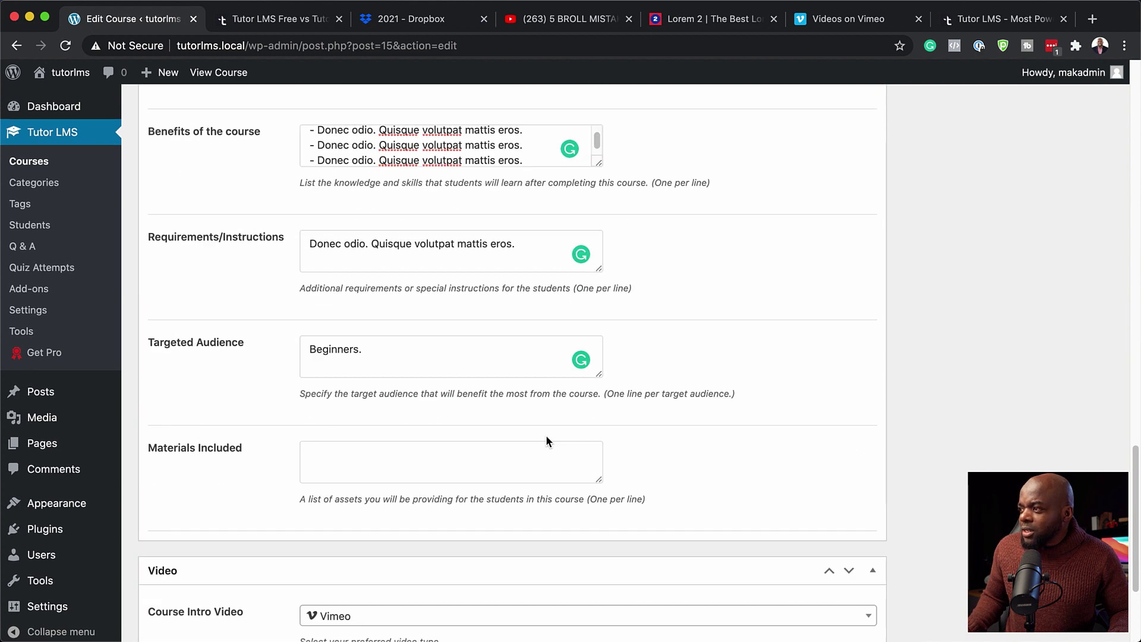
scroll(546, 441, up, 10)
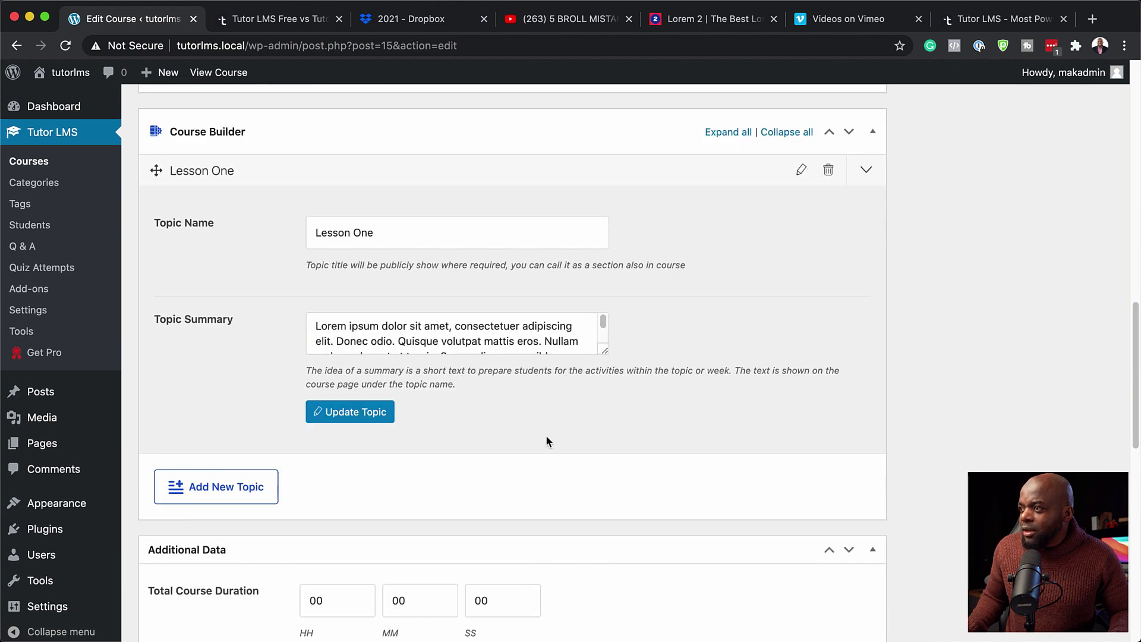
scroll(546, 441, up, 2)
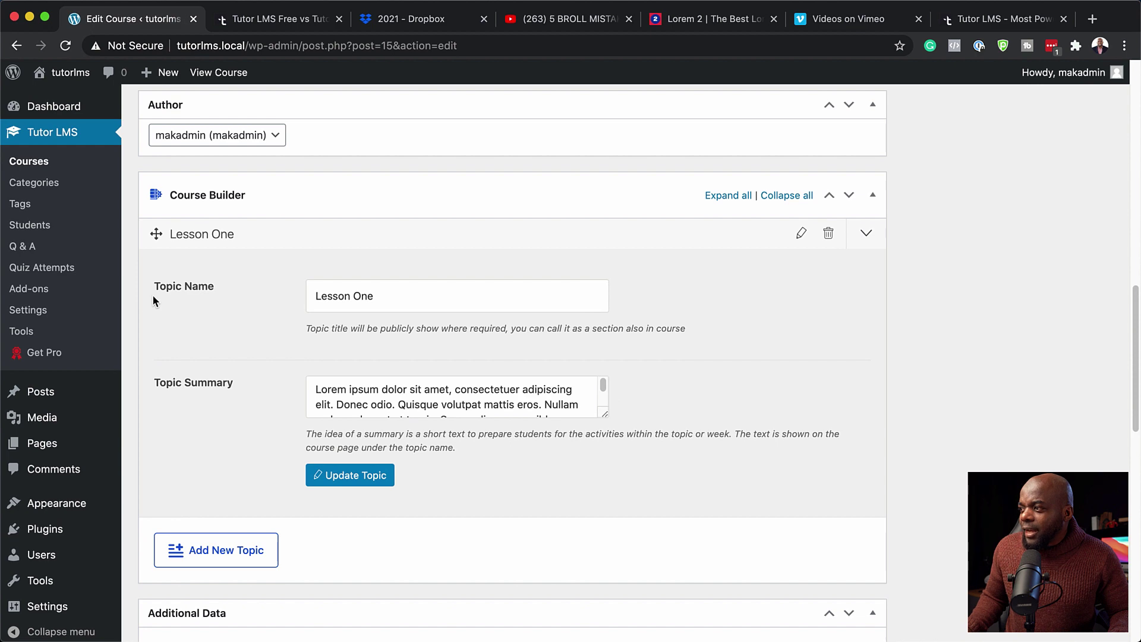
scroll(645, 465, up, 12)
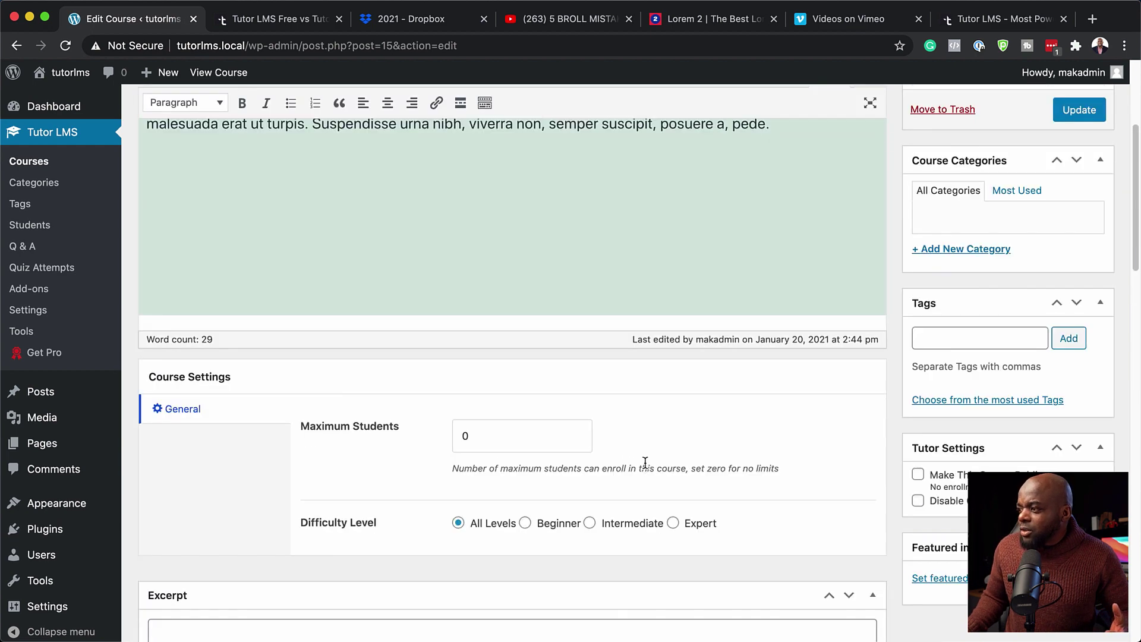
scroll(645, 463, up, 2)
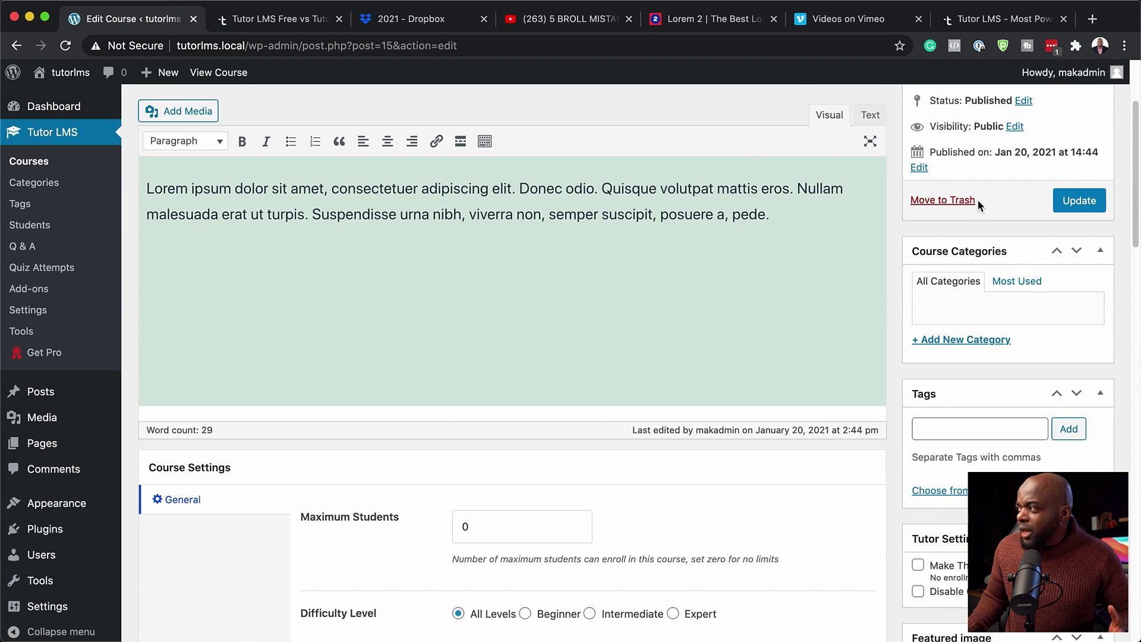
click(1077, 202)
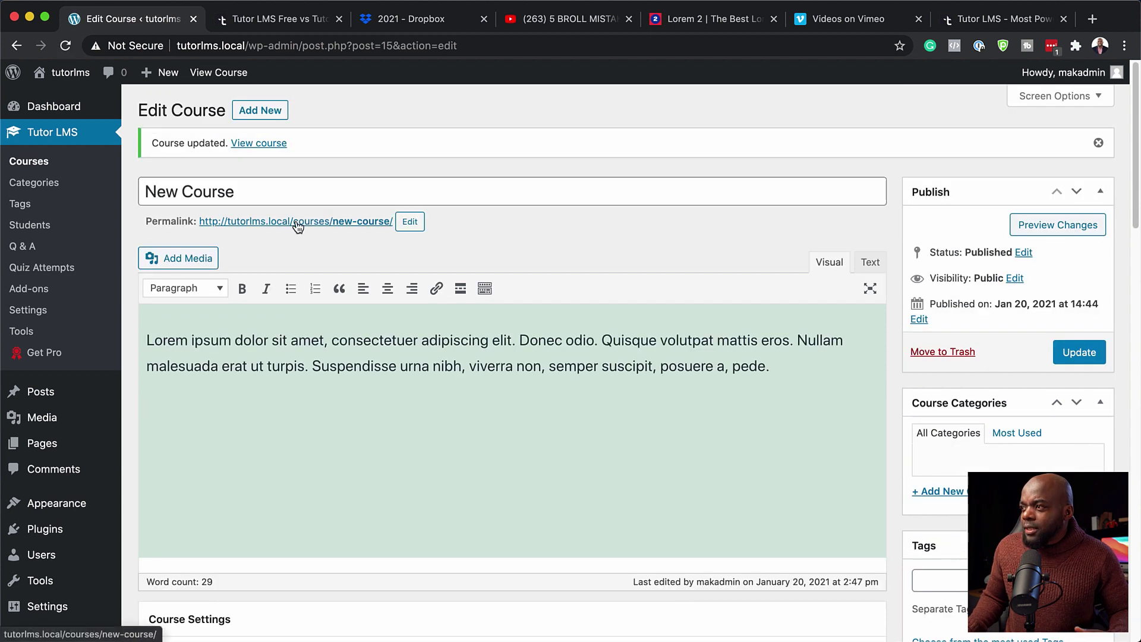
- Open the published New Course page and examine its intro video, enrolment option, description, learning points and topic list
super+click(298, 225)
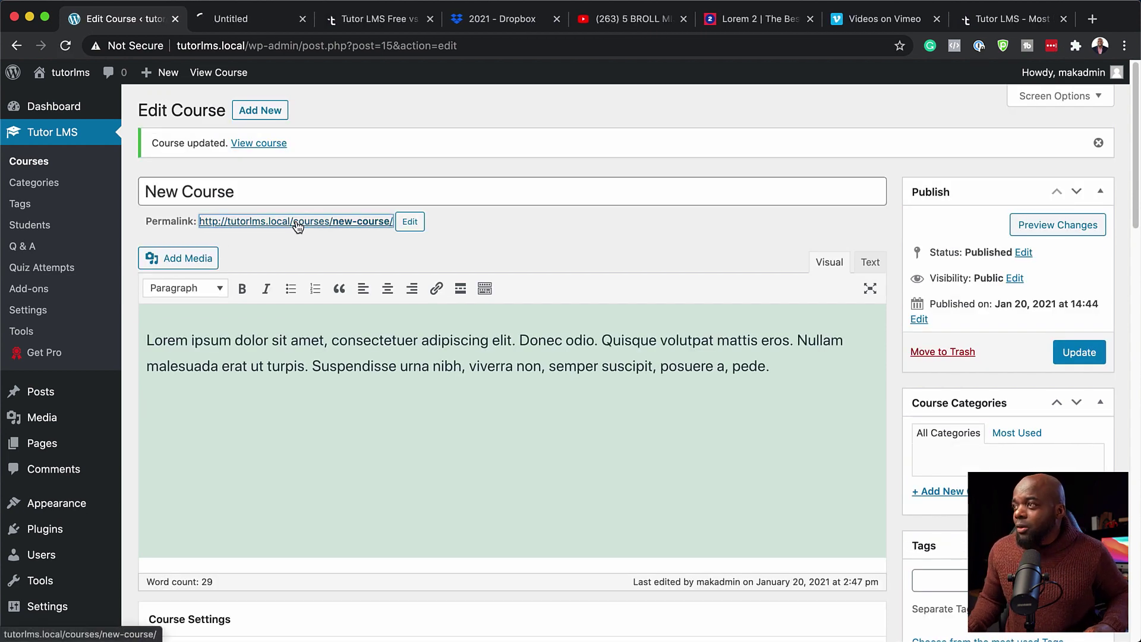
click(250, 21)
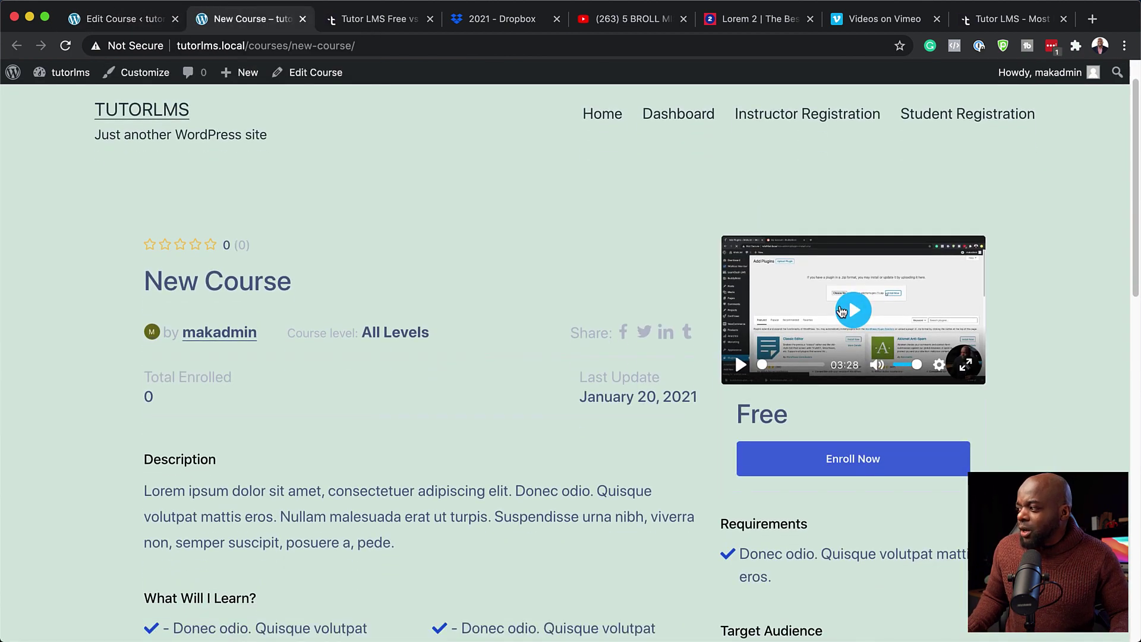
scroll(832, 315, down, 3)
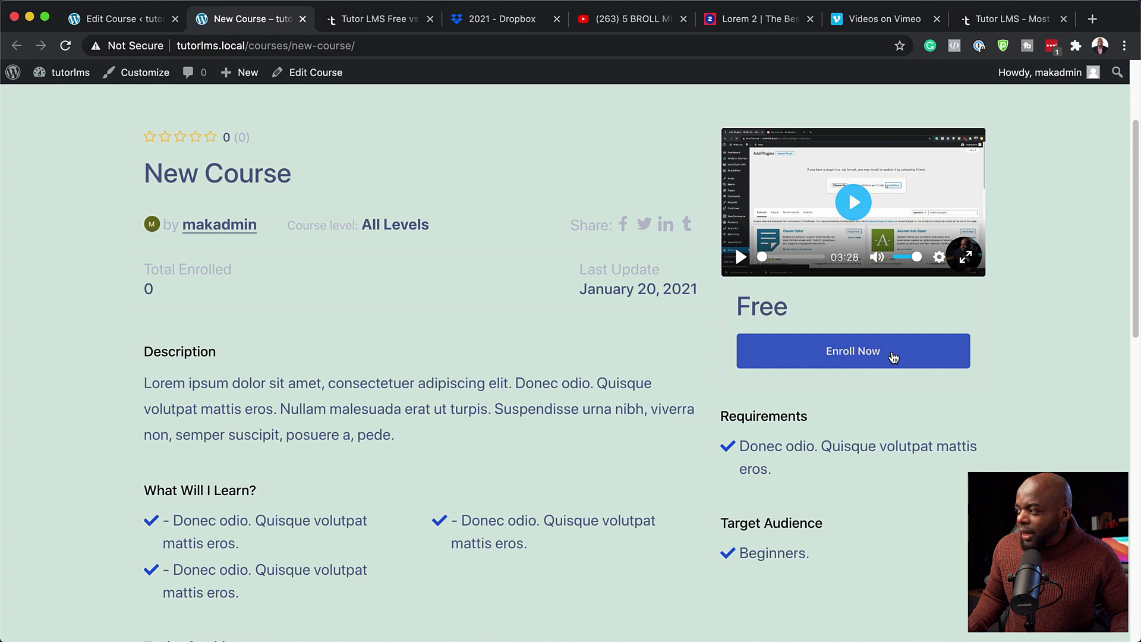
scroll(862, 360, down, 4)
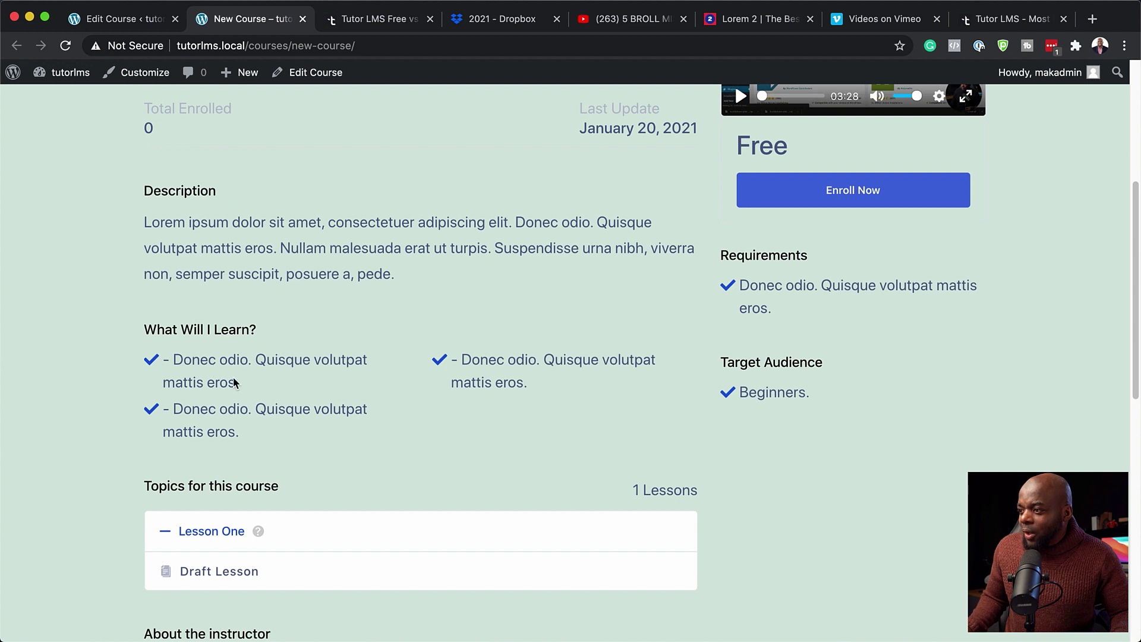
scroll(386, 421, down, 3)
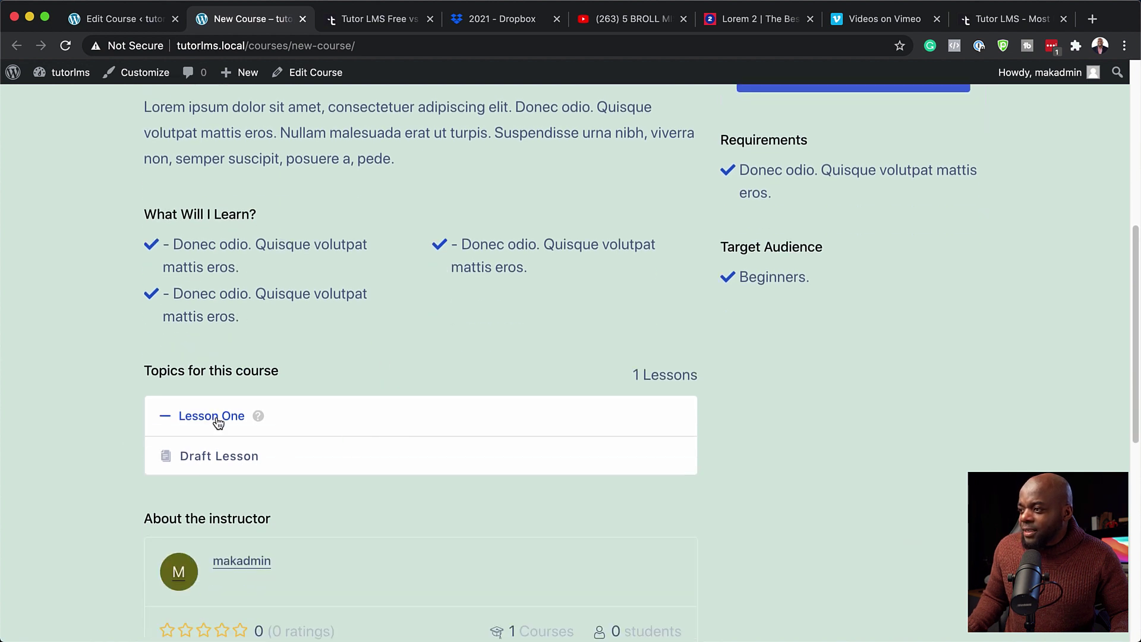
click(218, 420)
click(217, 421)
scroll(254, 465, down, 2)
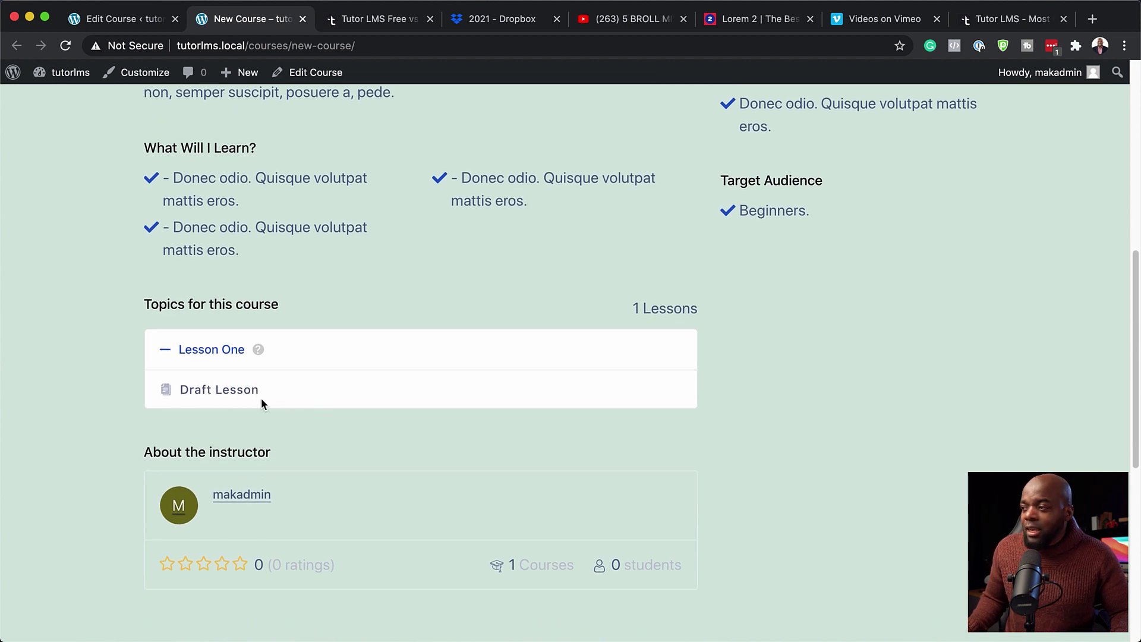
scroll(354, 425, up, 2)
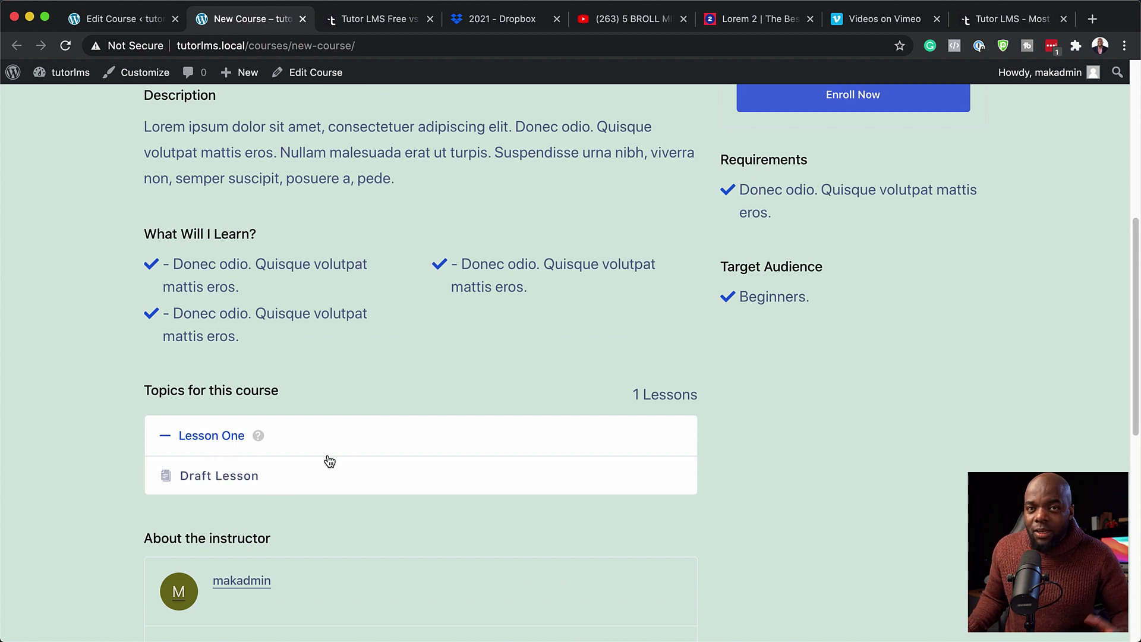
- Return to the course editor, open the Draft Lesson under the Lesson One topic and delete the embedded video from its content
click(121, 26)
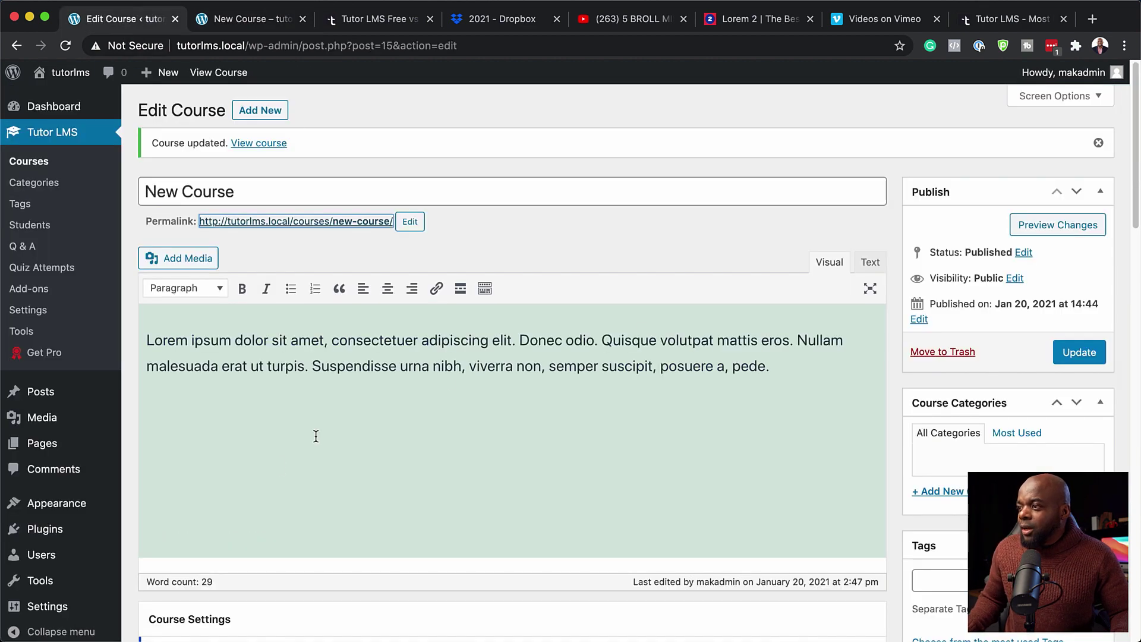
scroll(286, 450, down, 7)
scroll(285, 451, down, 5)
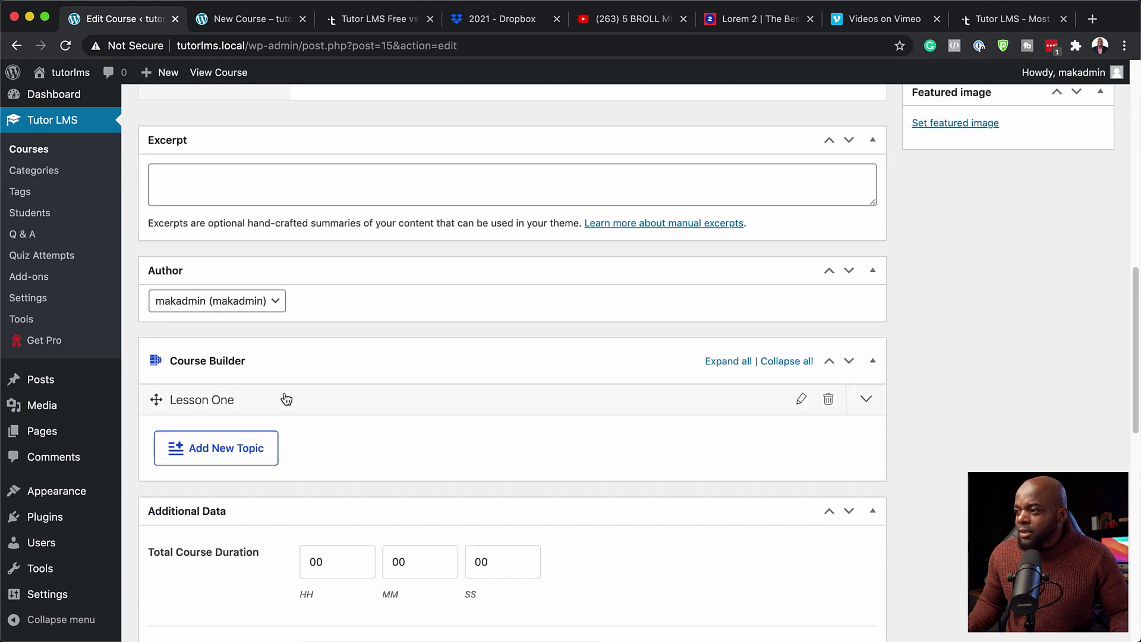
click(262, 405)
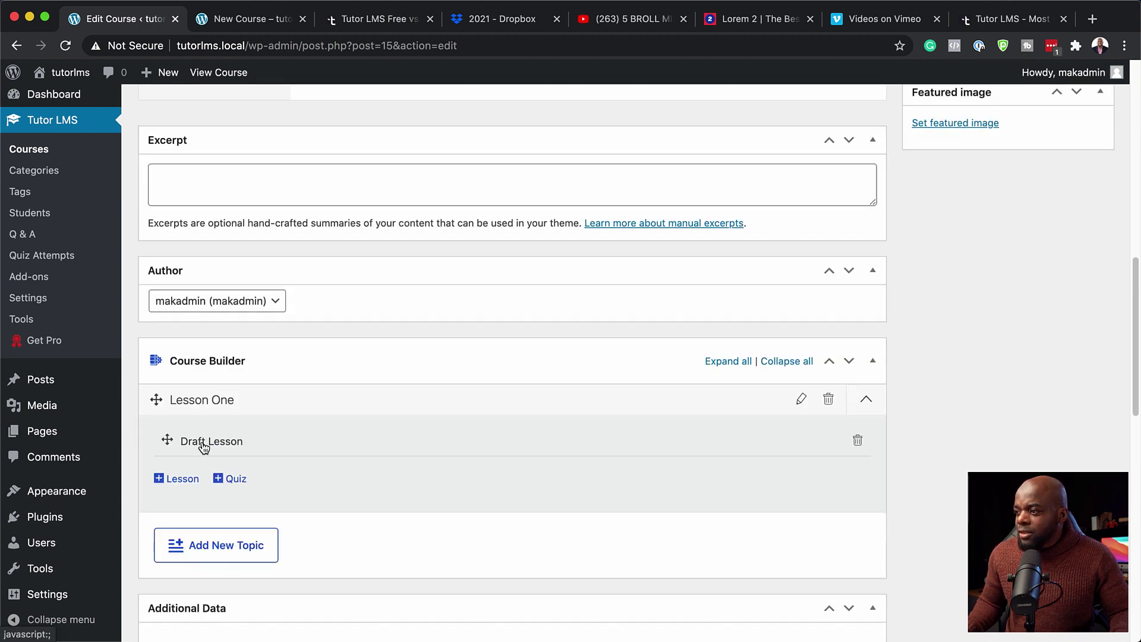
click(221, 441)
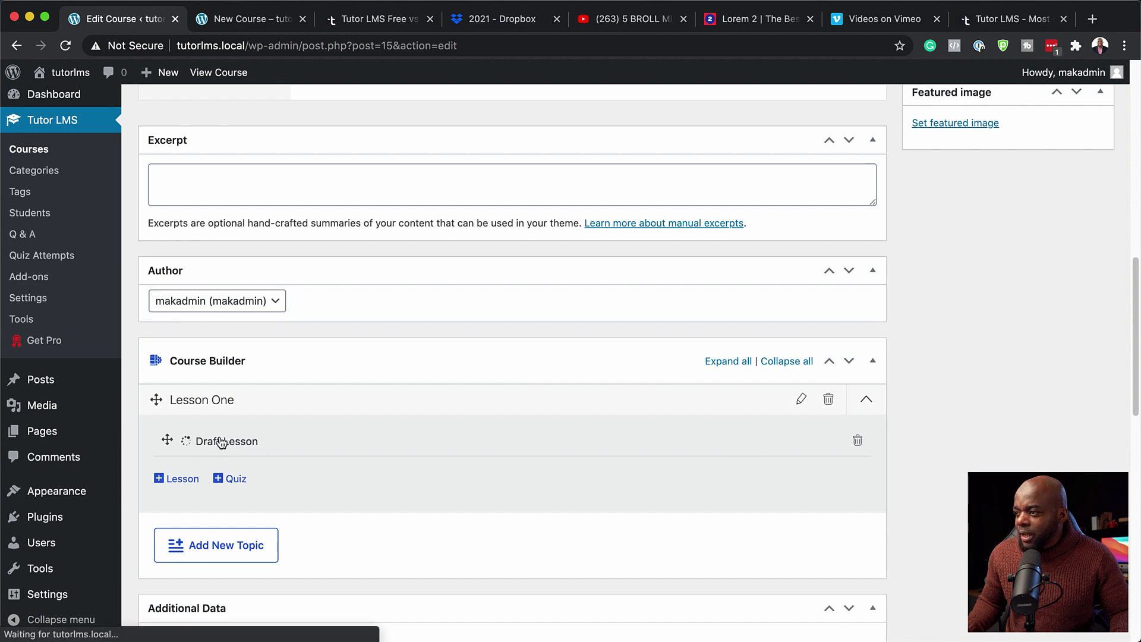
scroll(518, 342, down, 3)
scroll(519, 343, up, 2)
click(392, 326)
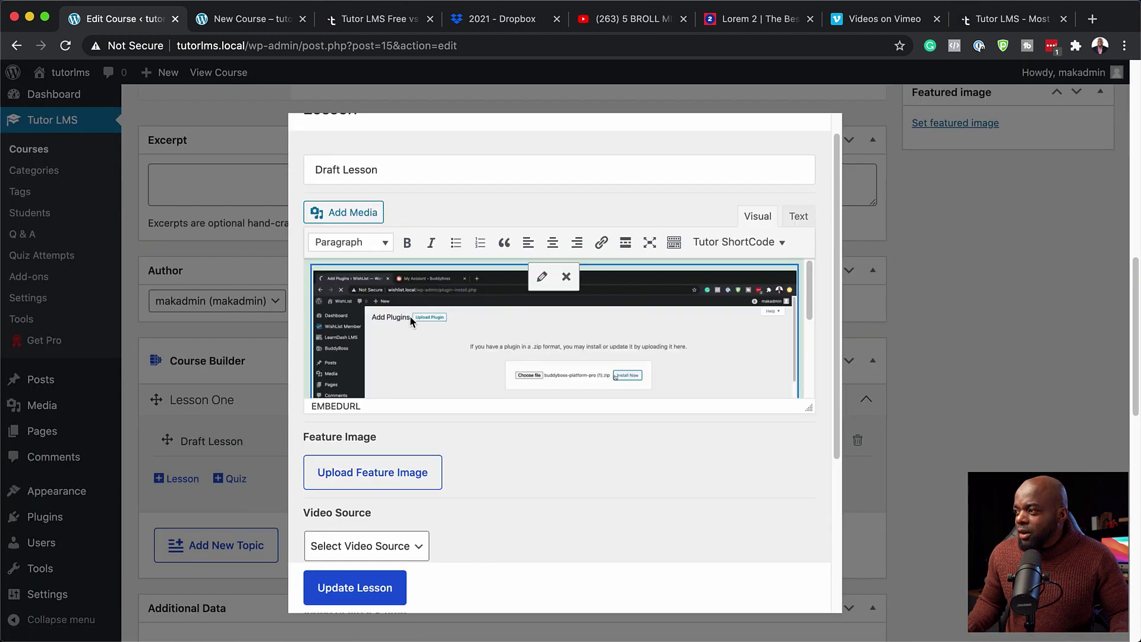
key(BackSpace)
scroll(416, 333, down, 4)
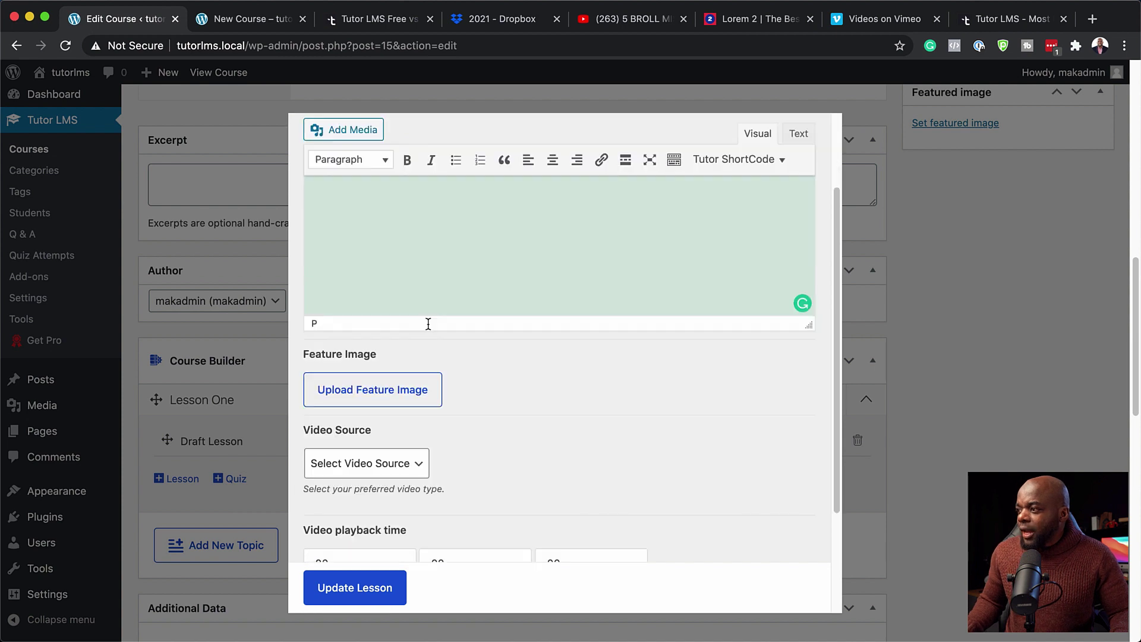
click(387, 423)
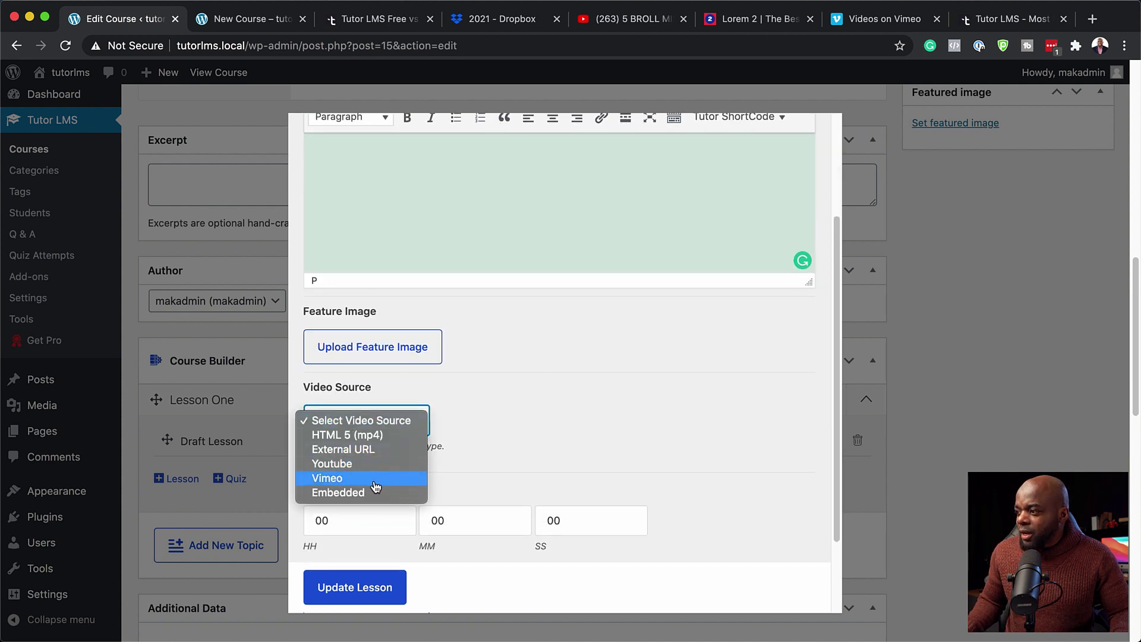
click(374, 478)
click(422, 472)
text(https://vimeo.com/462951773)
scroll(424, 470, down, 3)
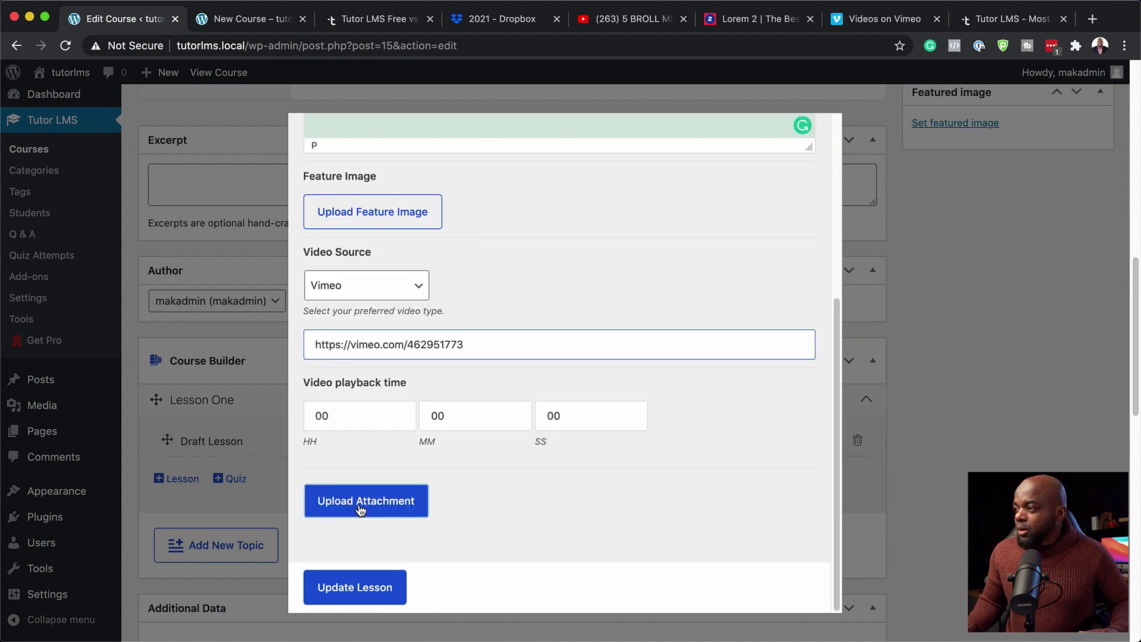
- Attach dslr.jpg to the lesson and save the lesson
click(446, 505)
key(Escape)
scroll(475, 511, down, 3)
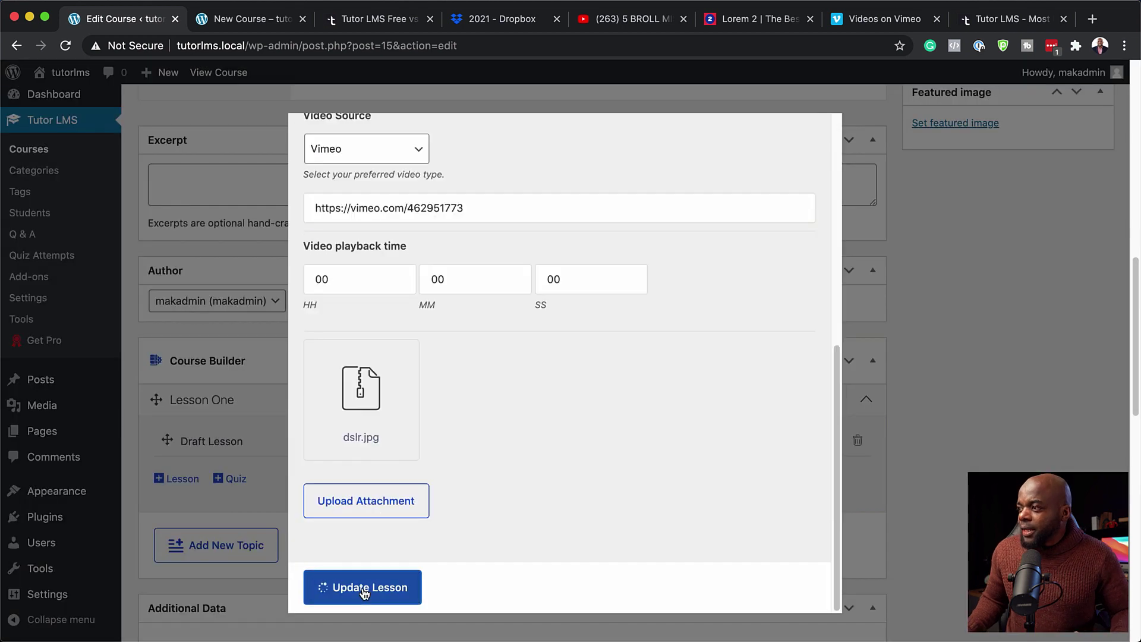
click(359, 587)
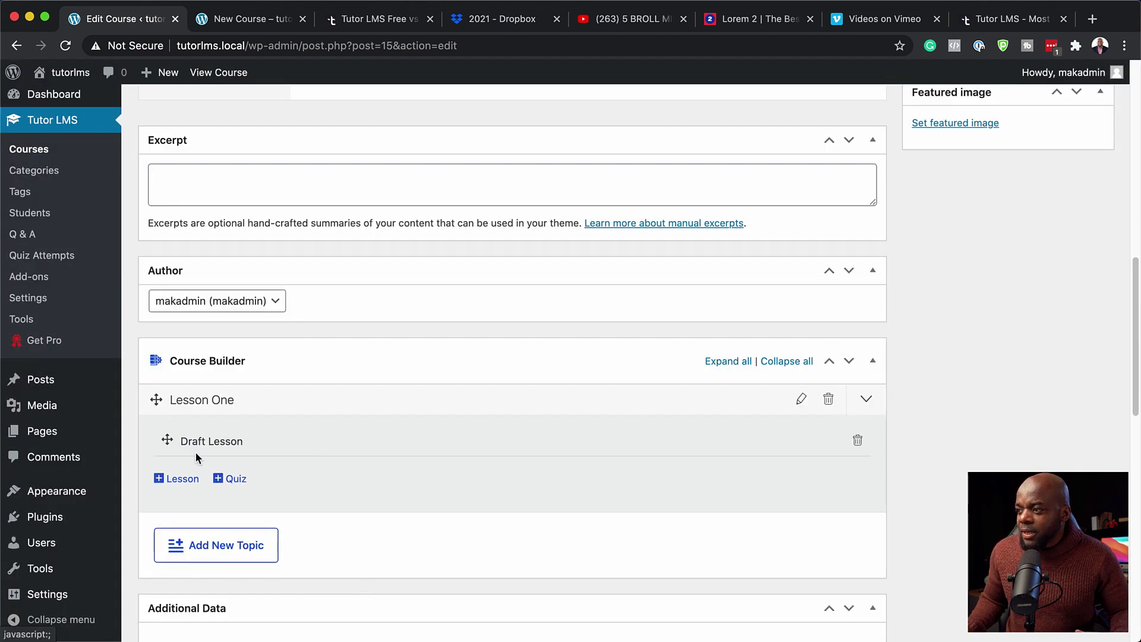
click(181, 481)
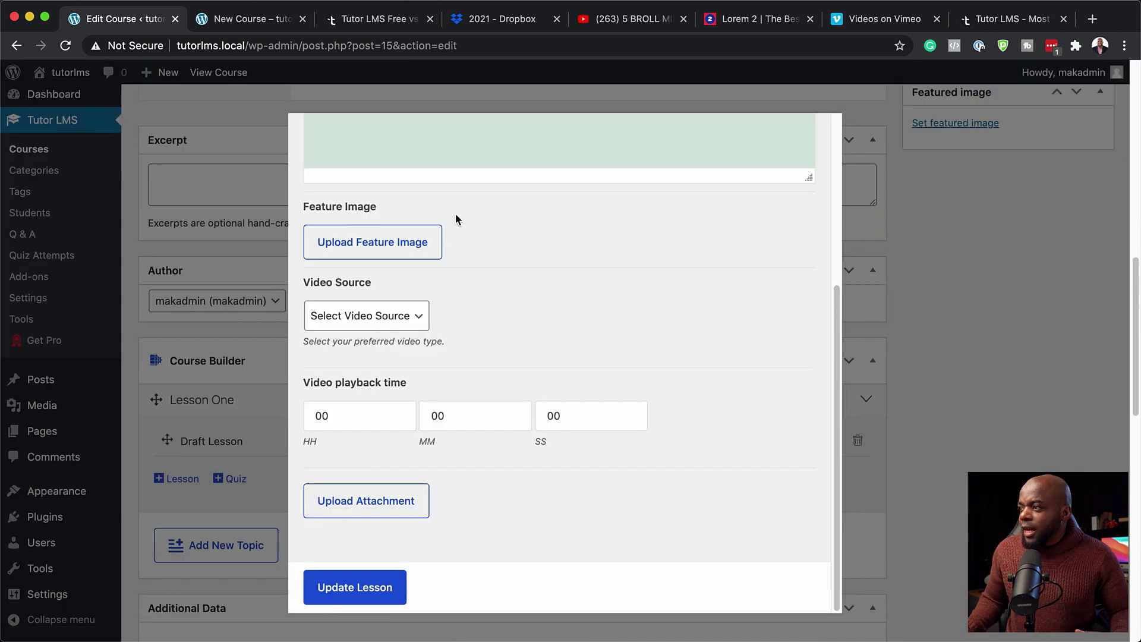
click(366, 324)
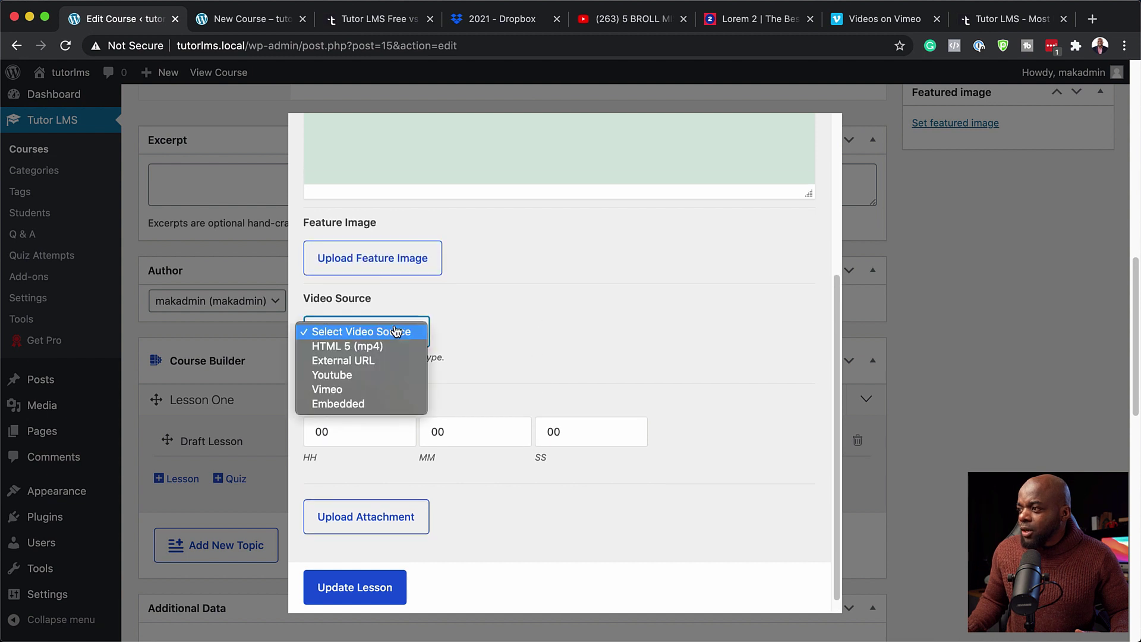
click(380, 390)
click(365, 392)
text(https://vimeo.com/462951773)
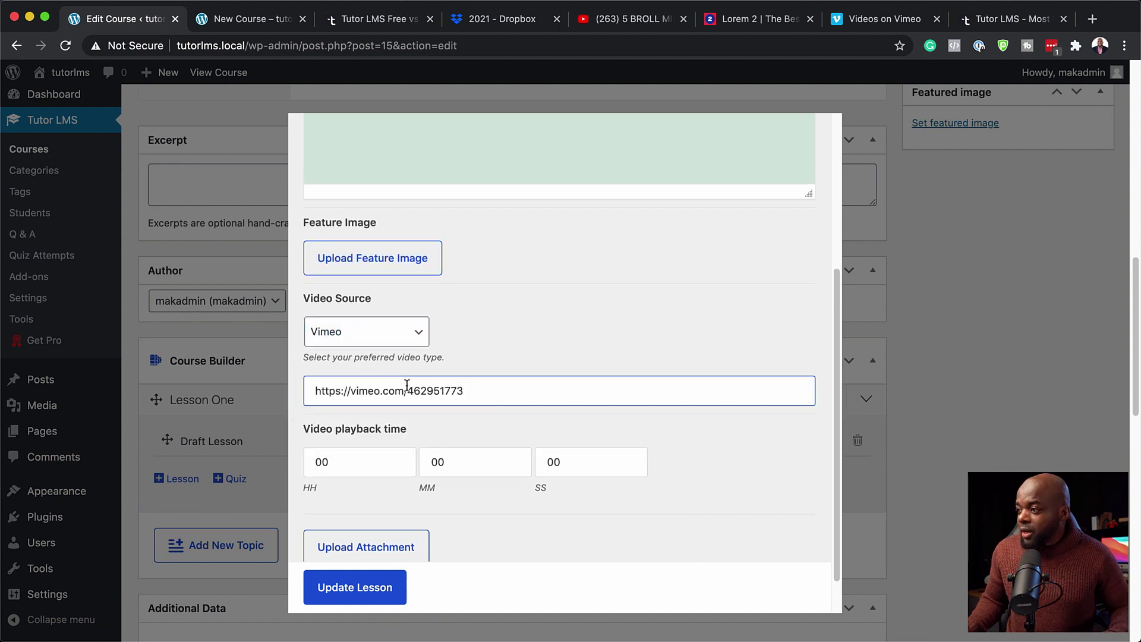
scroll(371, 476, down, 2)
- Fill the new lesson's content with lorem ipsum text beginning "Donec nec justo eget felis facilisis fermentum" and save the lesson
scroll(517, 481, up, 10)
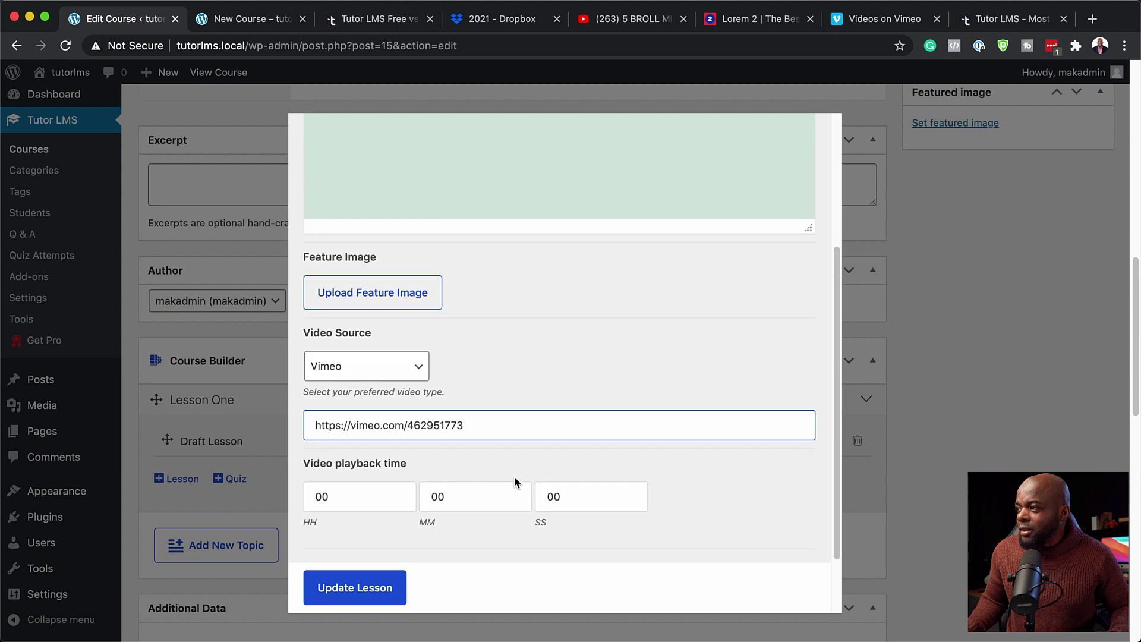
click(385, 311)
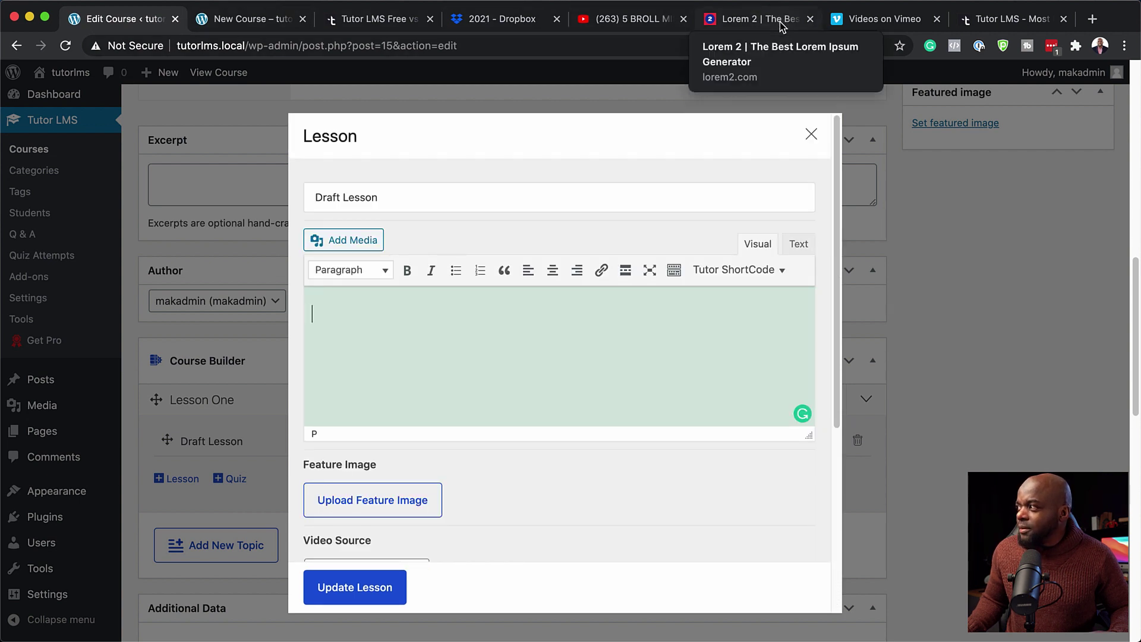
text(Donec nec justo eget felis facilisis fermentum. Aliquam porttitor mauris sit amet orci. Aenean dignissim pellentesque felis.)
scroll(463, 395, down, 5)
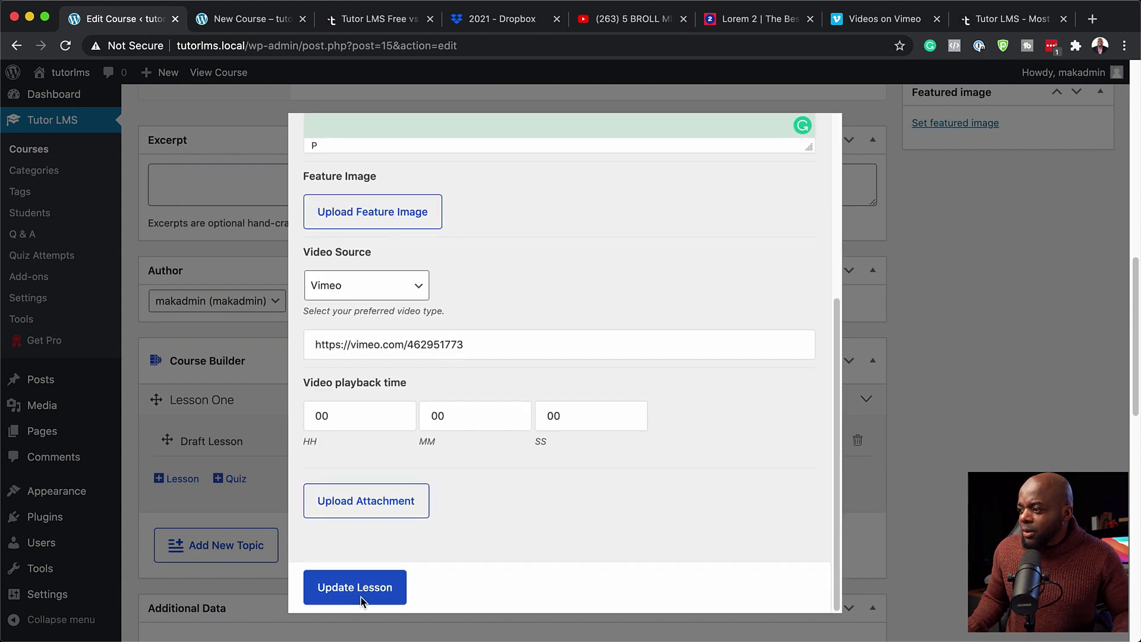
click(358, 588)
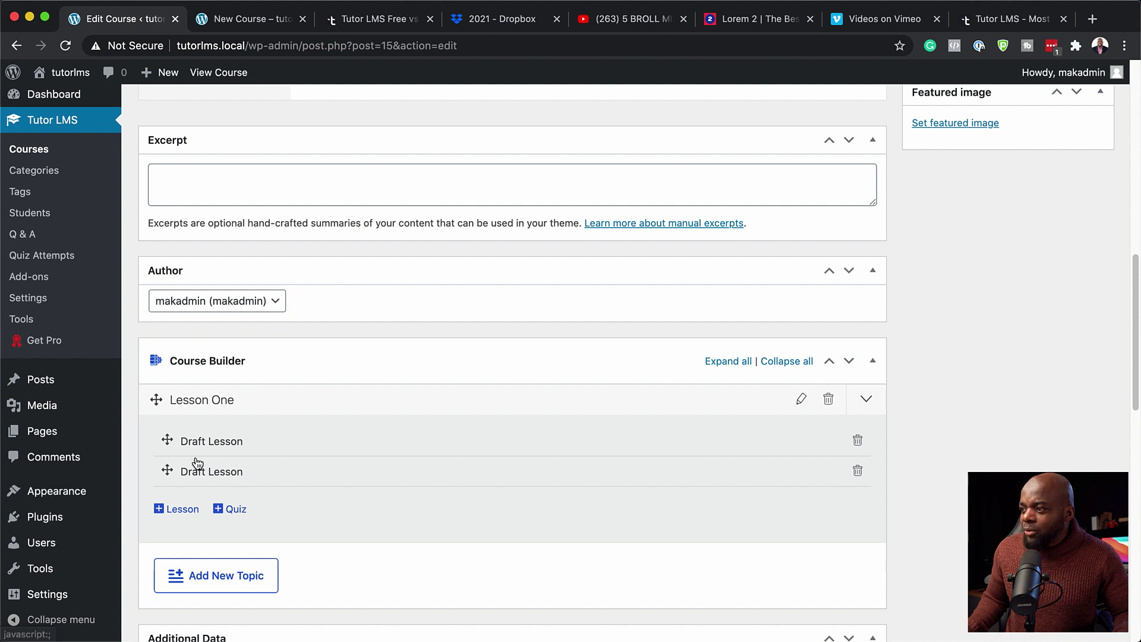
- Set dslr.jpg from the media library as the course's featured image
scroll(933, 284, up, 3)
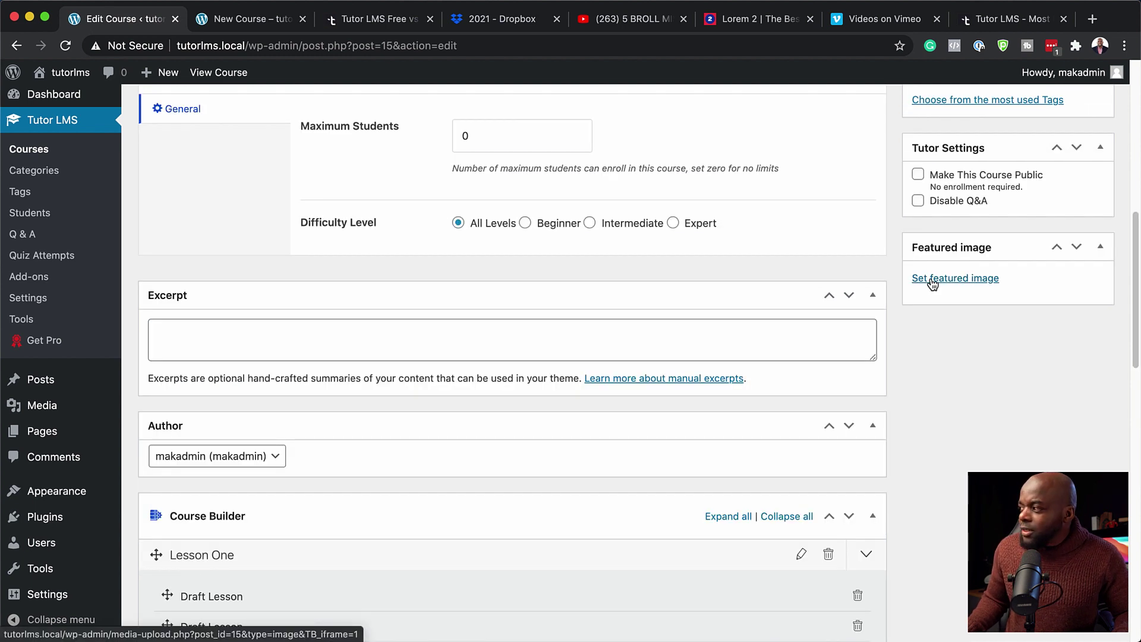
click(933, 284)
click(90, 256)
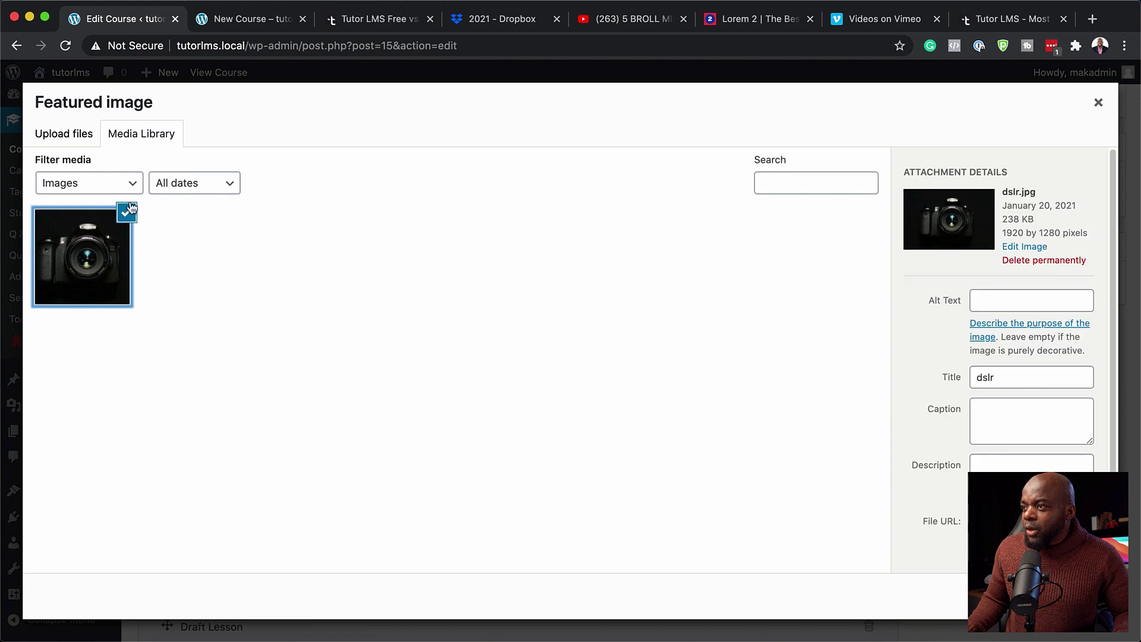
click(1058, 596)
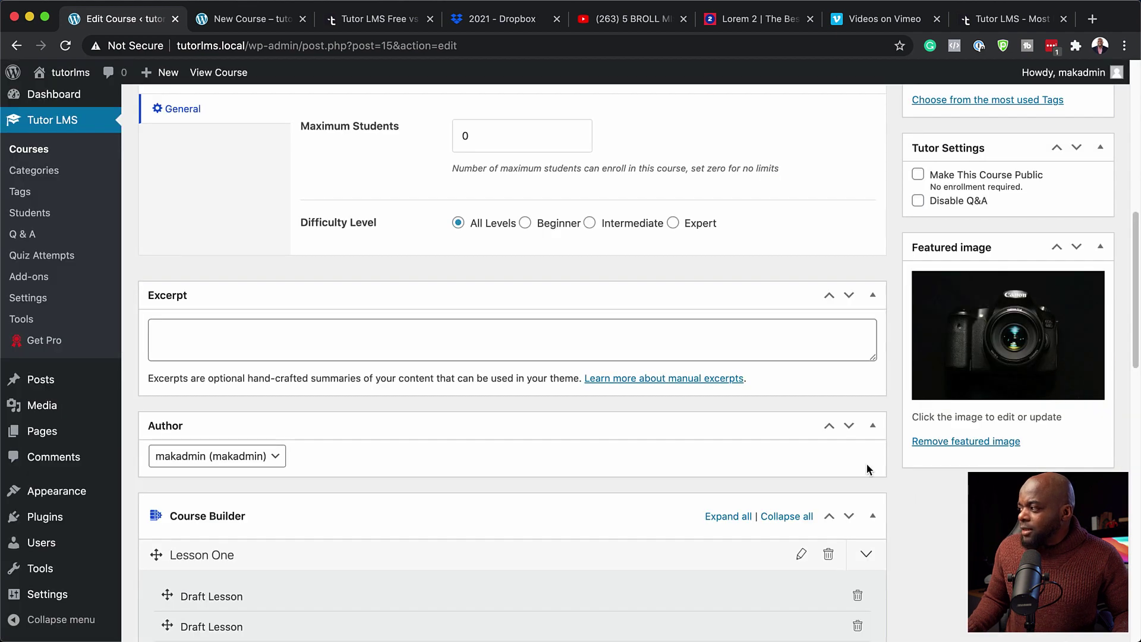
- Check the option for making the course public and update the course to save the added lesson and featured image
scroll(524, 355, up, 3)
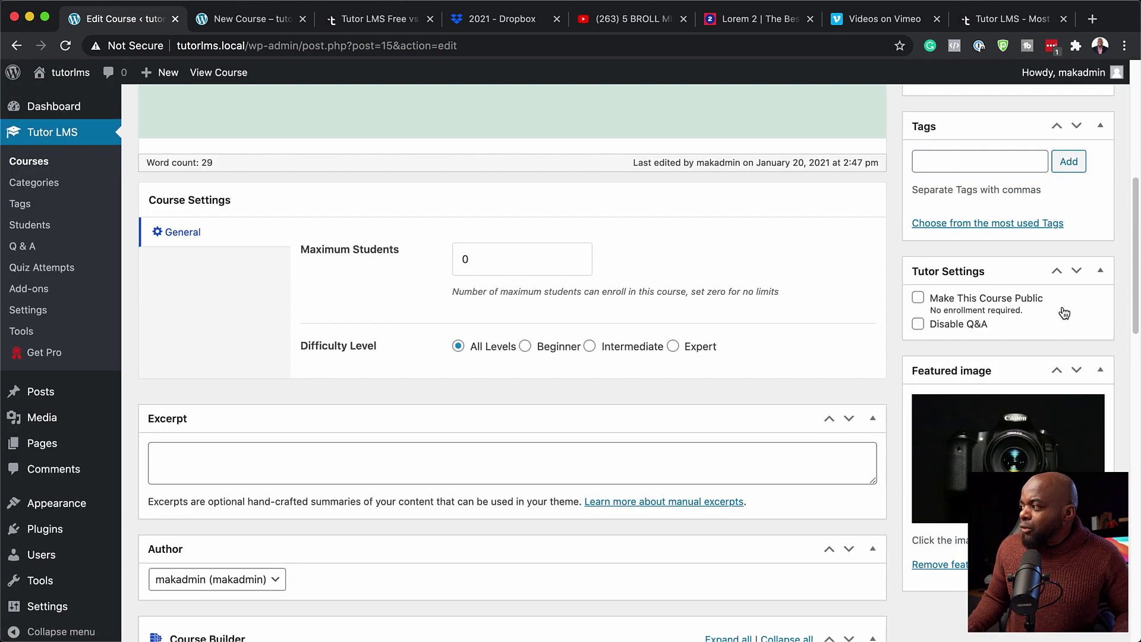
click(920, 299)
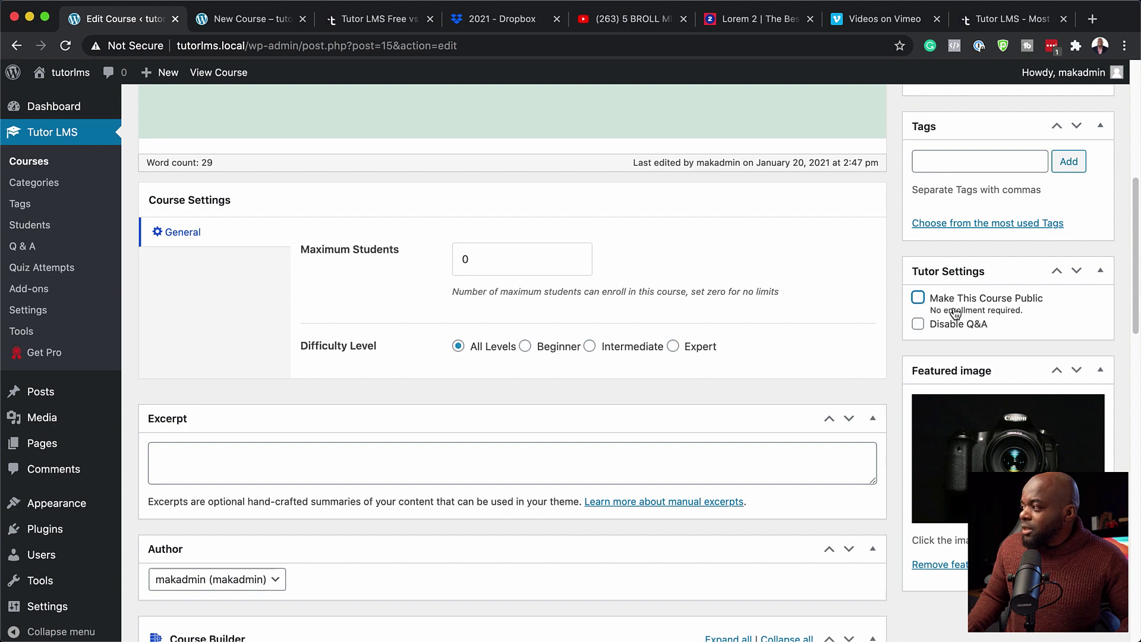
scroll(951, 315, up, 3)
scroll(951, 314, up, 2)
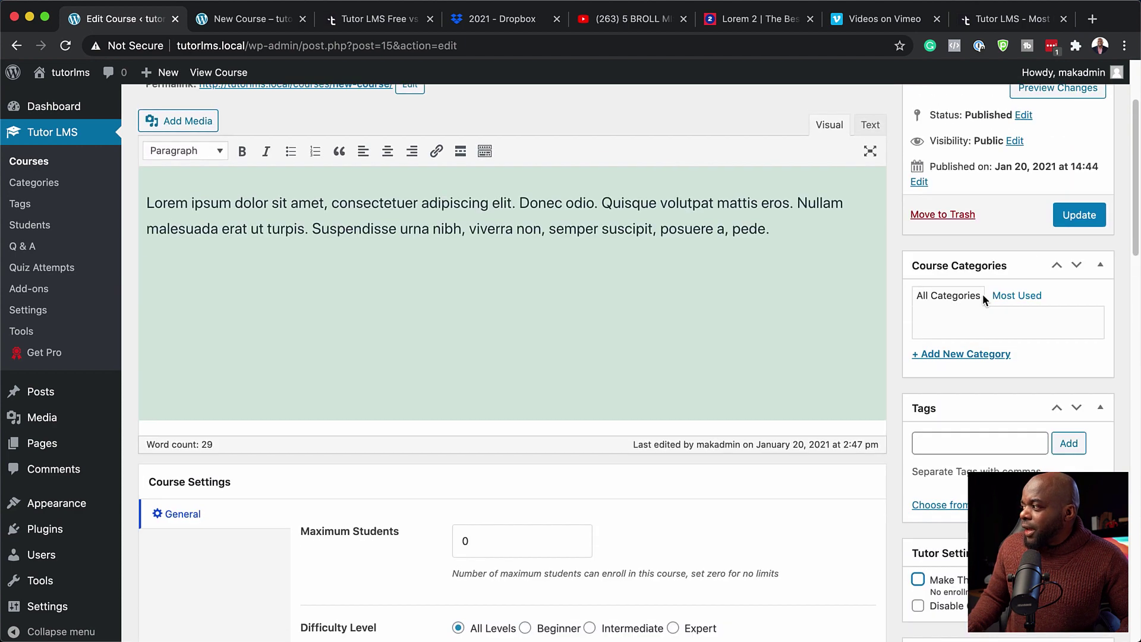
click(1078, 218)
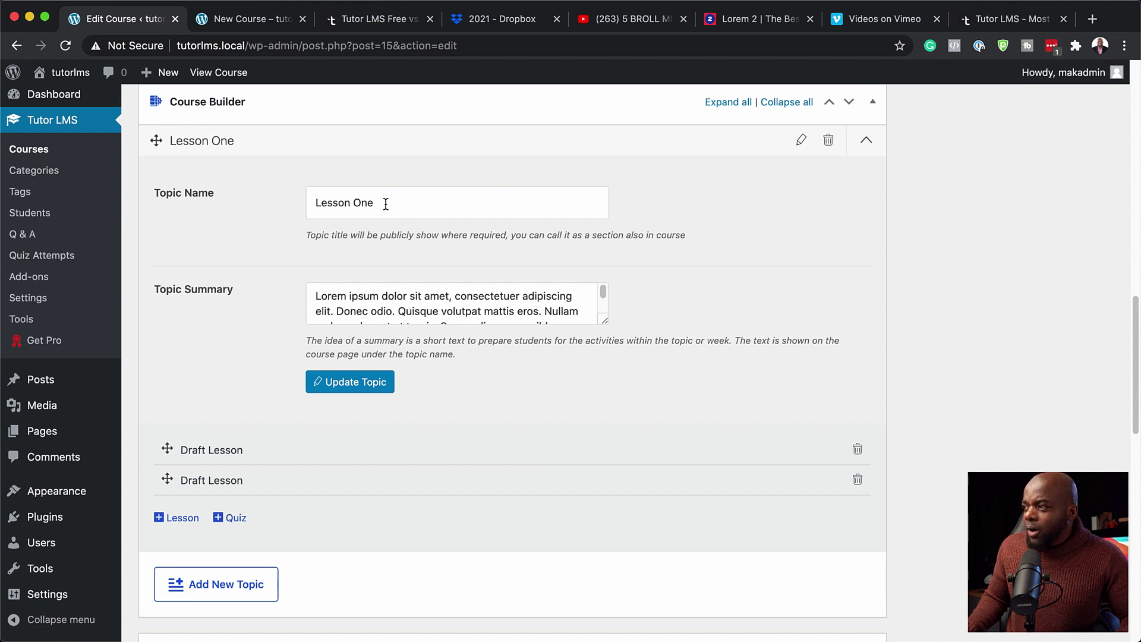
- Rename the Lesson One topic to Main Course in the Course Builder and update the topic
drag(386, 204, 262, 185)
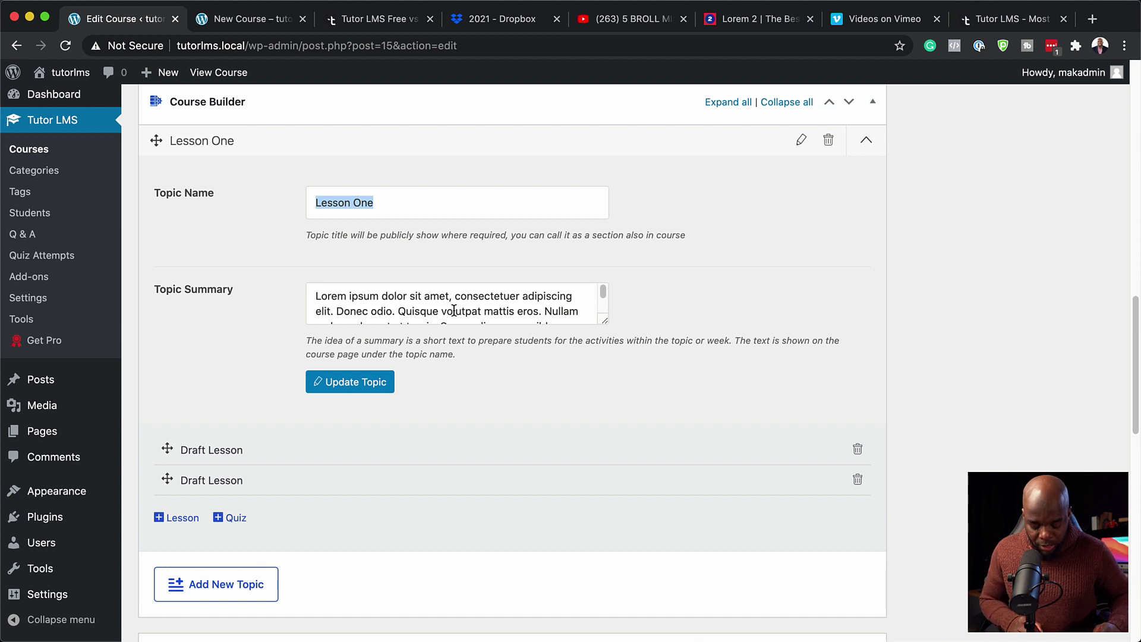
text(Main Course)
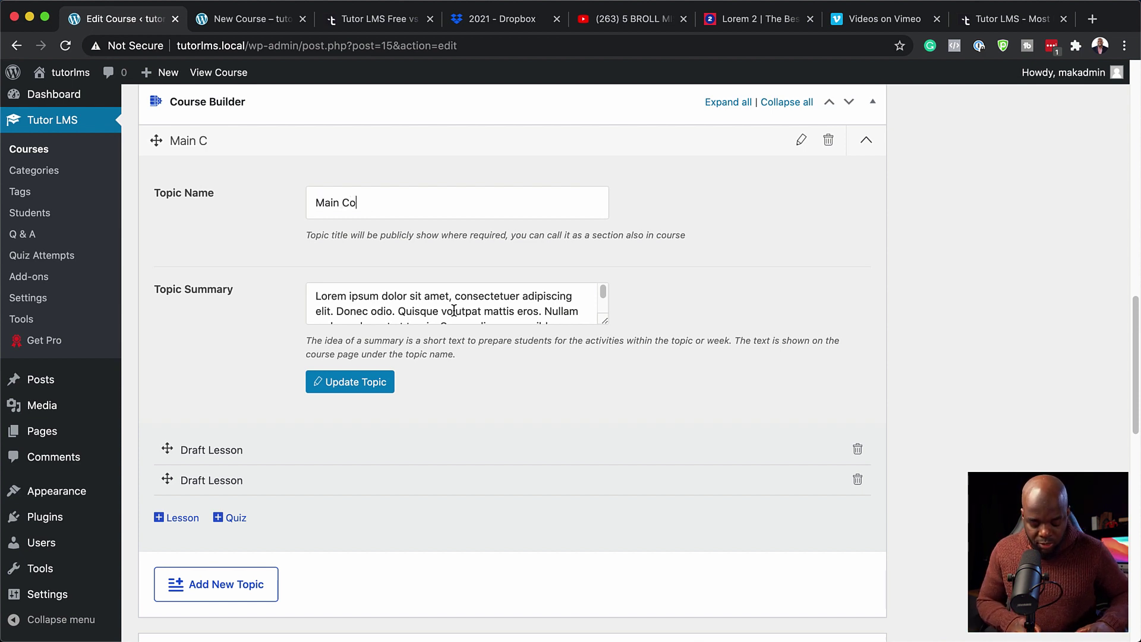
click(390, 387)
scroll(288, 311, up, 3)
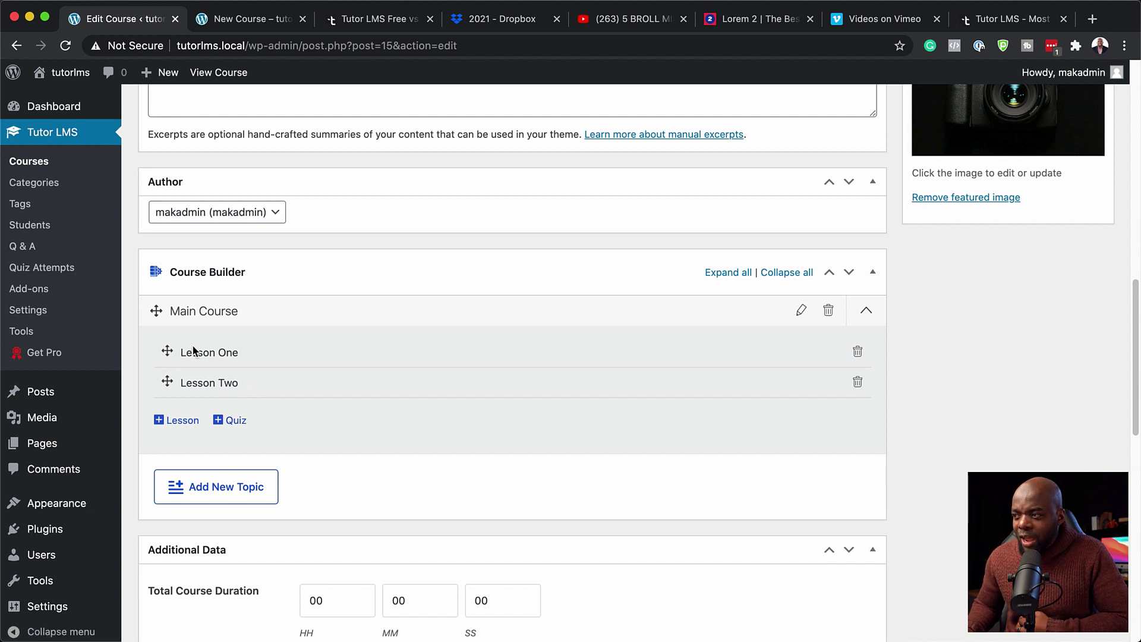
scroll(502, 377, down, 3)
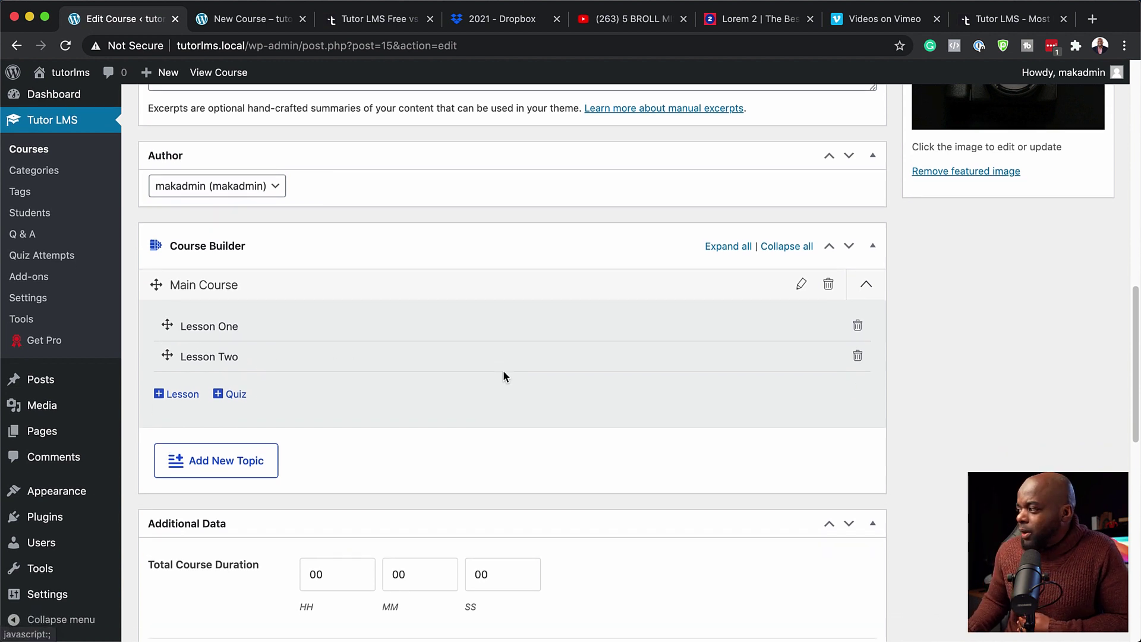
- Enable Make This Course Public in the Tutor Settings and update the course
scroll(504, 376, up, 10)
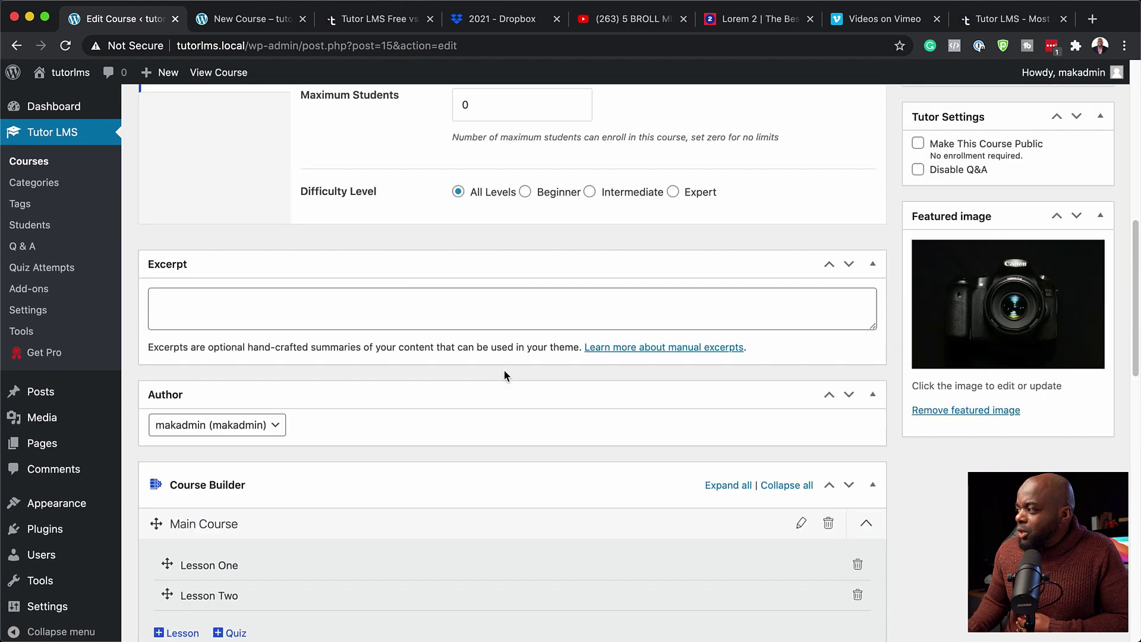
click(918, 142)
scroll(742, 374, down, 20)
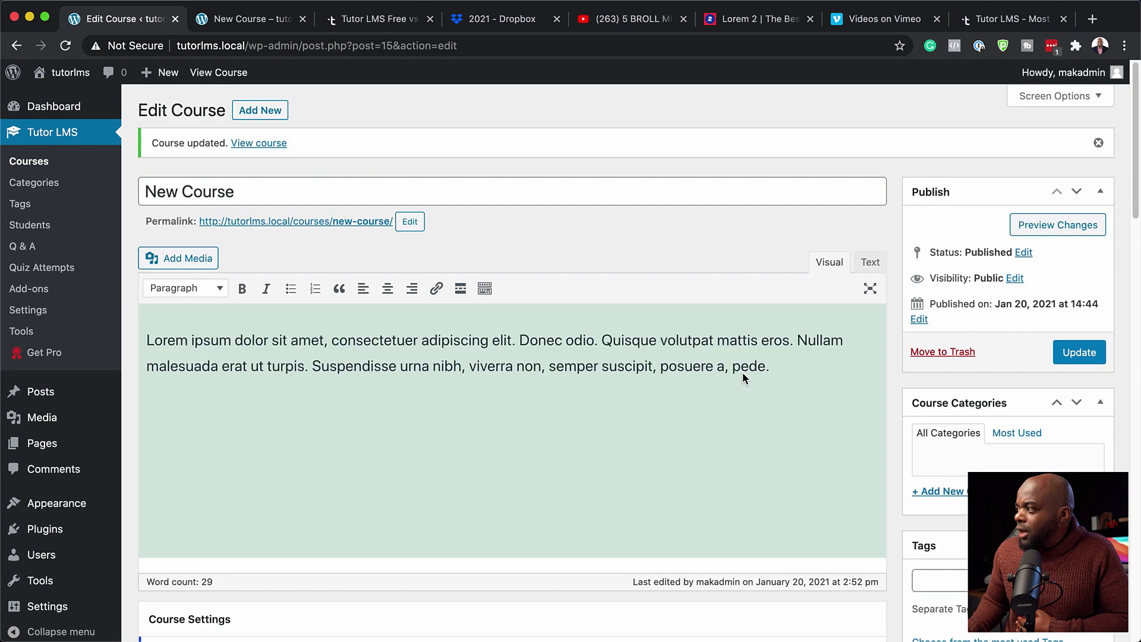
click(1068, 354)
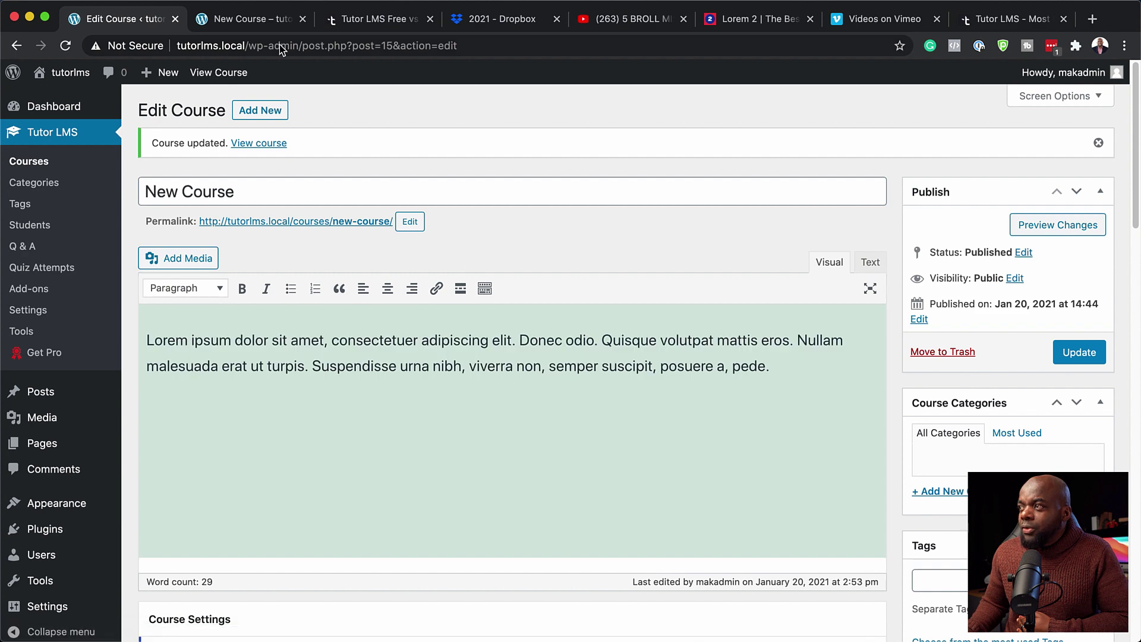
- Switch to the published New Course page and copy its web address
click(244, 19)
click(393, 47)
key(super+c)
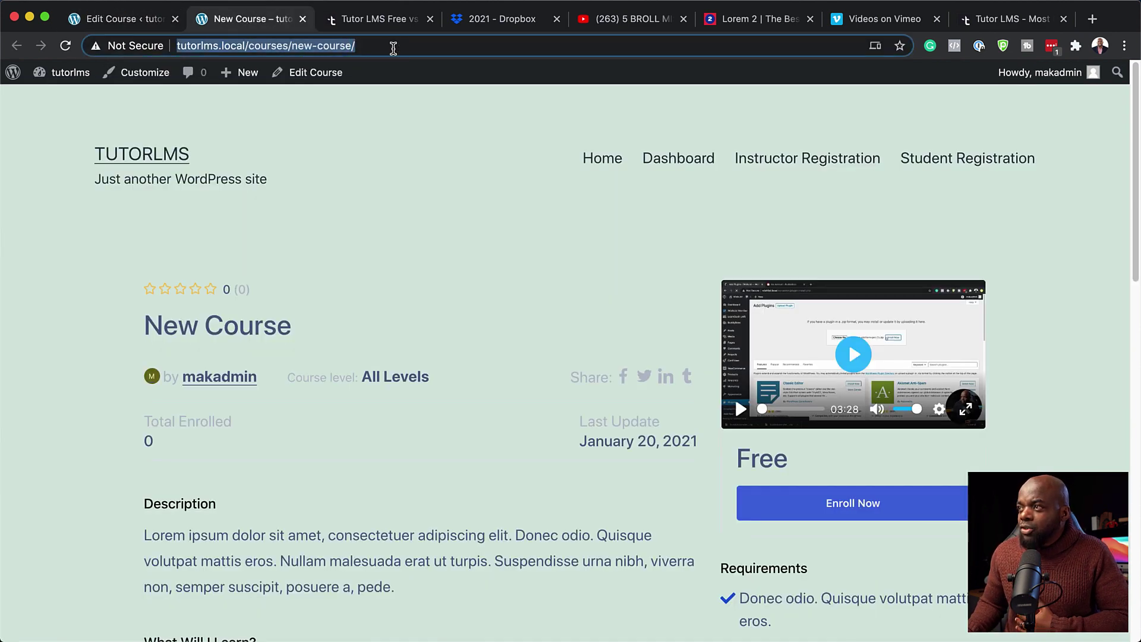
- Play and pause the course's intro video, and review the description and the lessons listed under the course topics
scroll(562, 256, down, 2)
scroll(564, 257, down, 1)
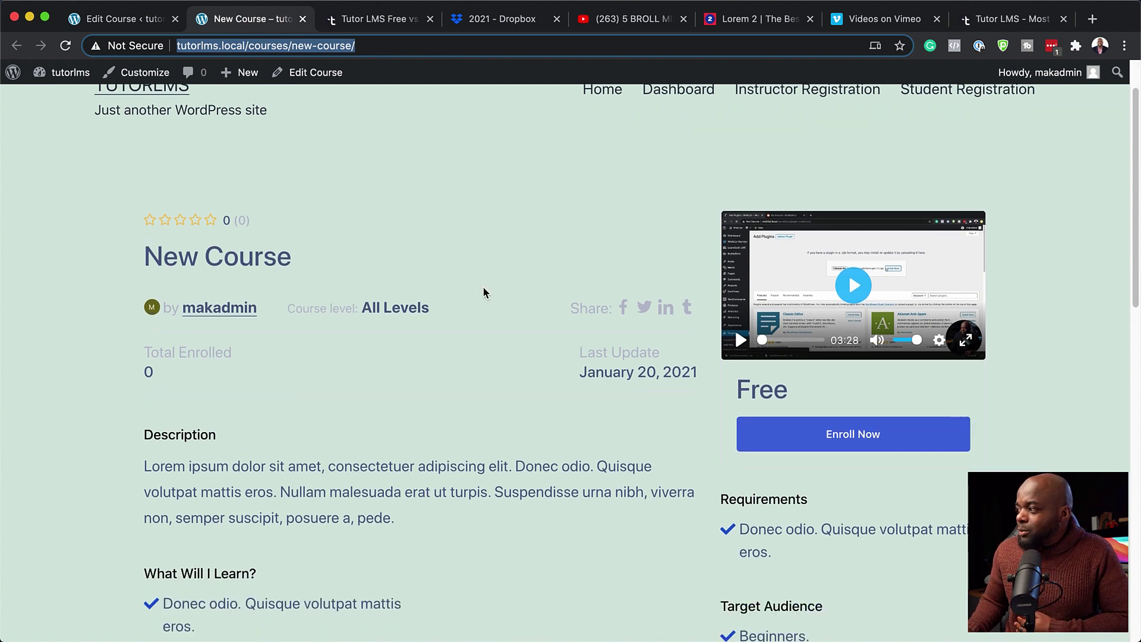
click(741, 340)
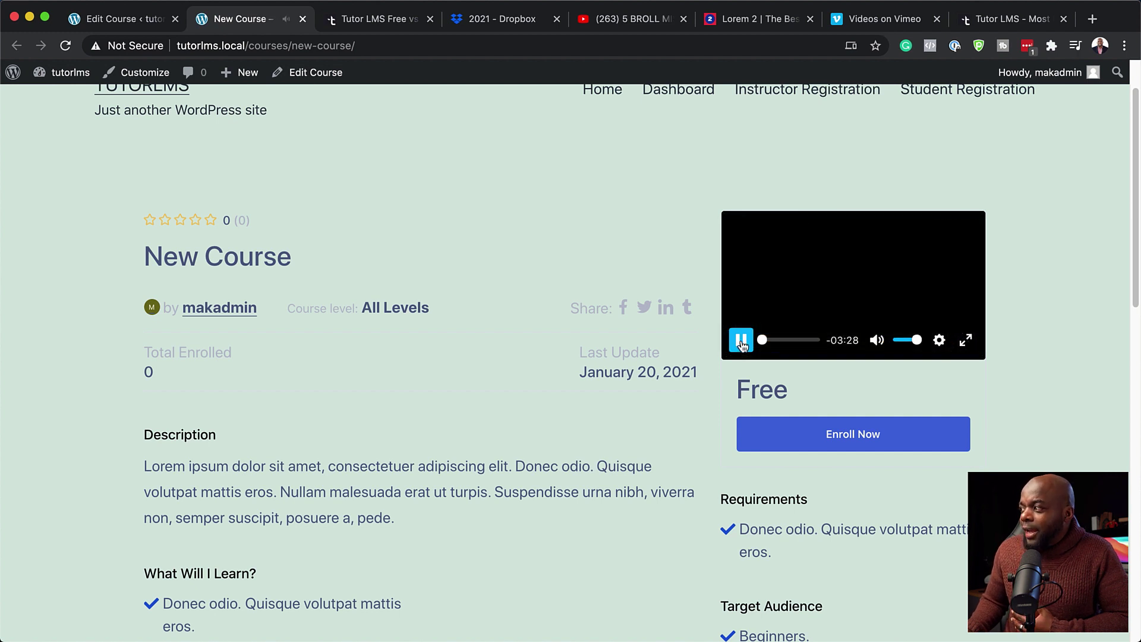
click(741, 341)
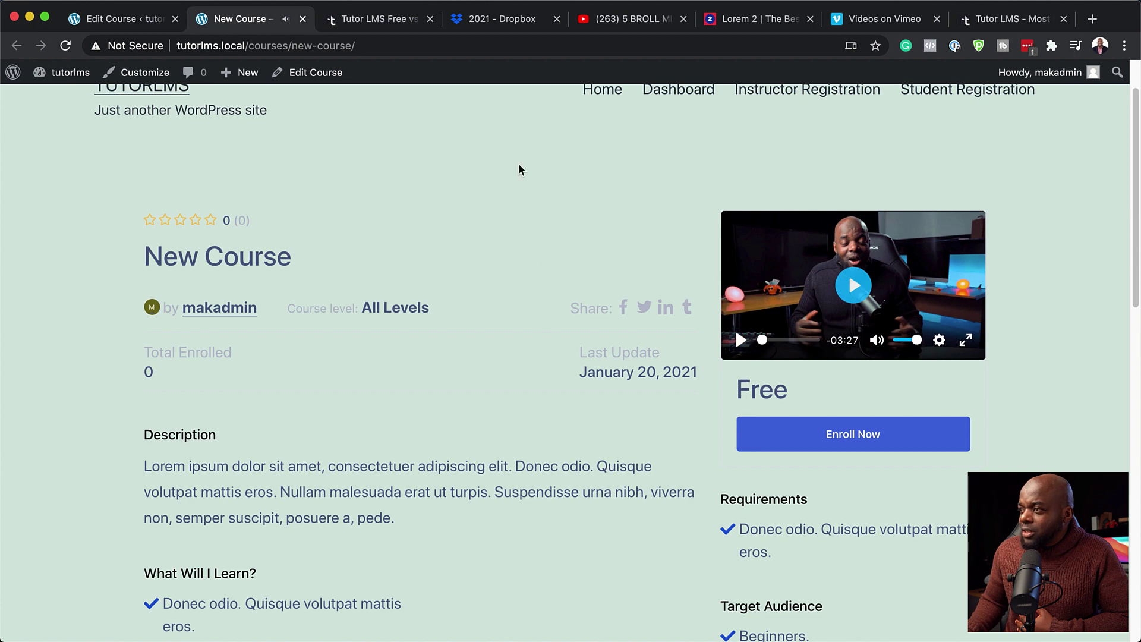
scroll(598, 346, down, 5)
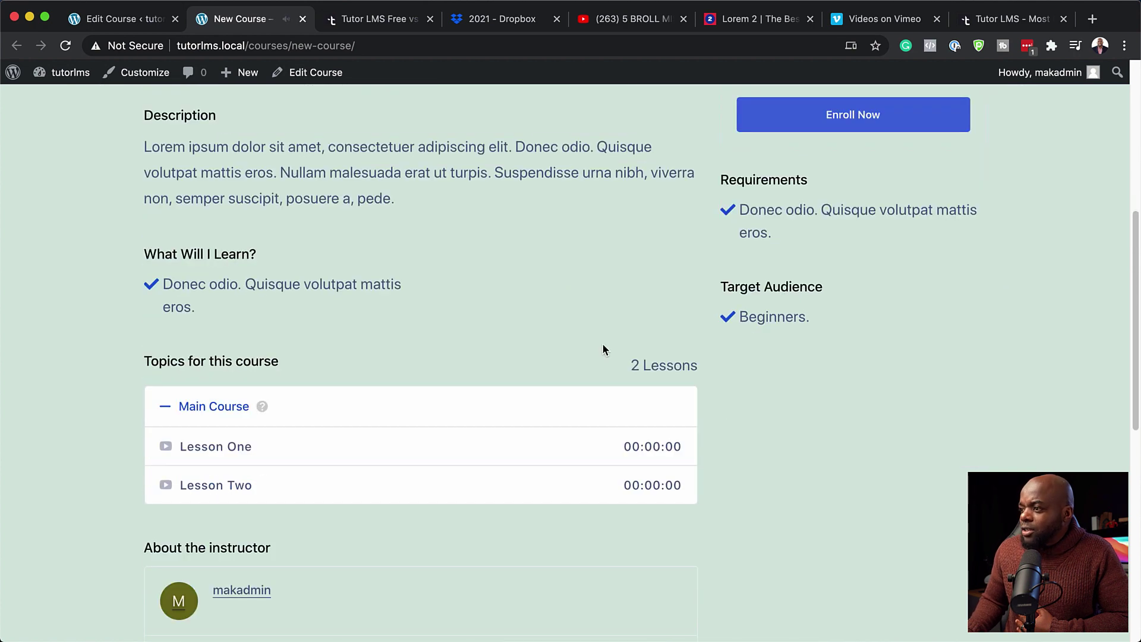
scroll(603, 349, down, 1)
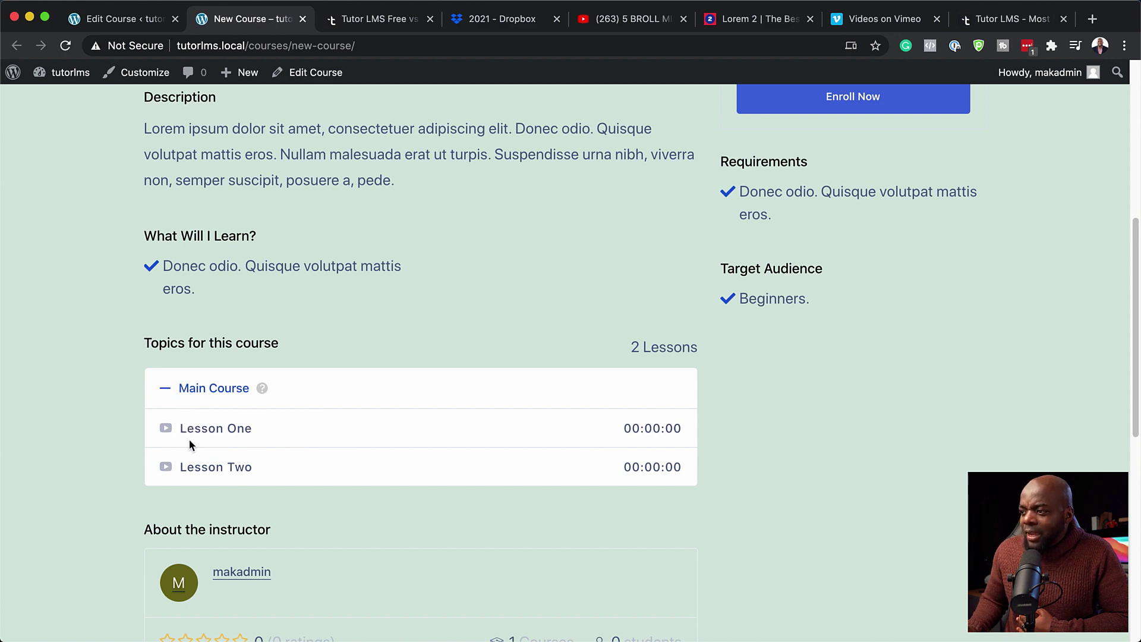
scroll(792, 366, up, 3)
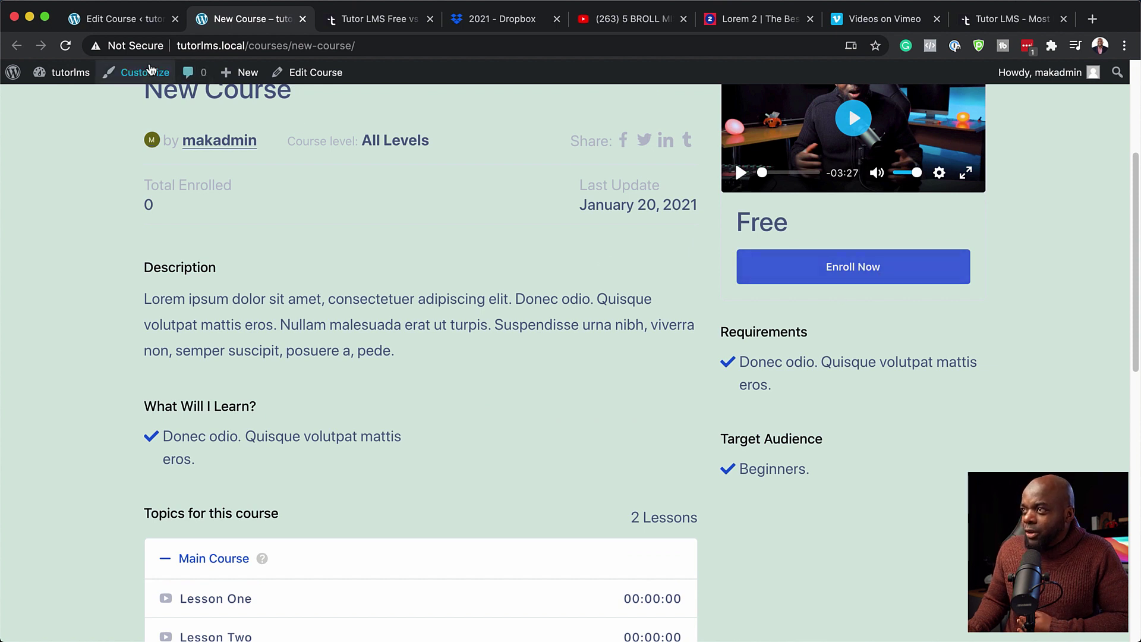
- Open the copied course address tutorlms.local/courses/new-course/ in a new incognito window
click(105, 8)
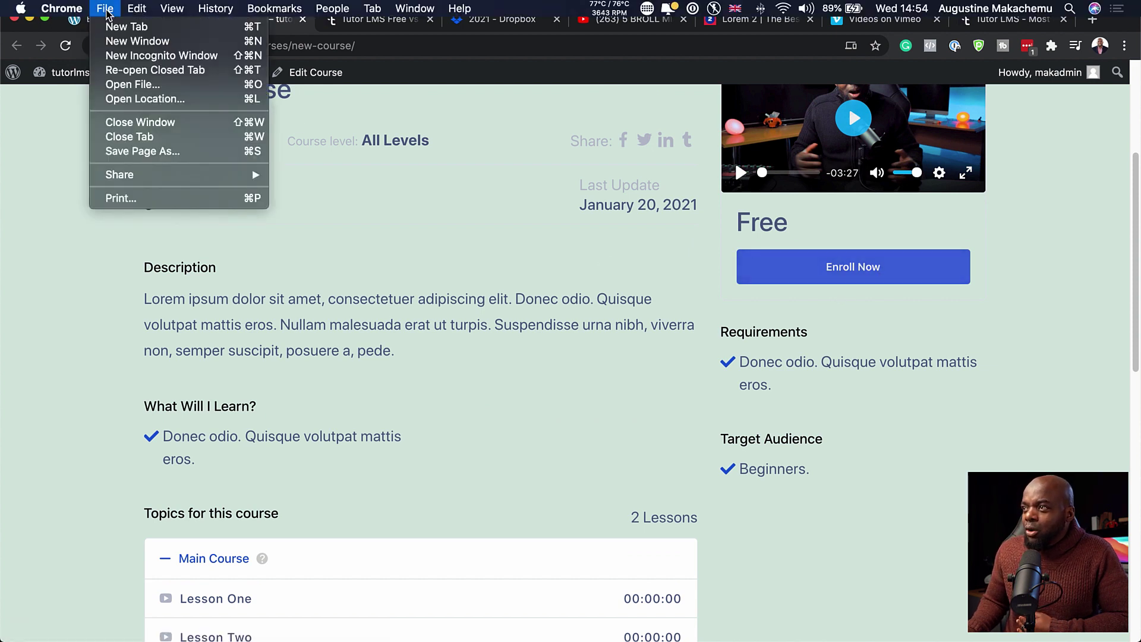
click(135, 55)
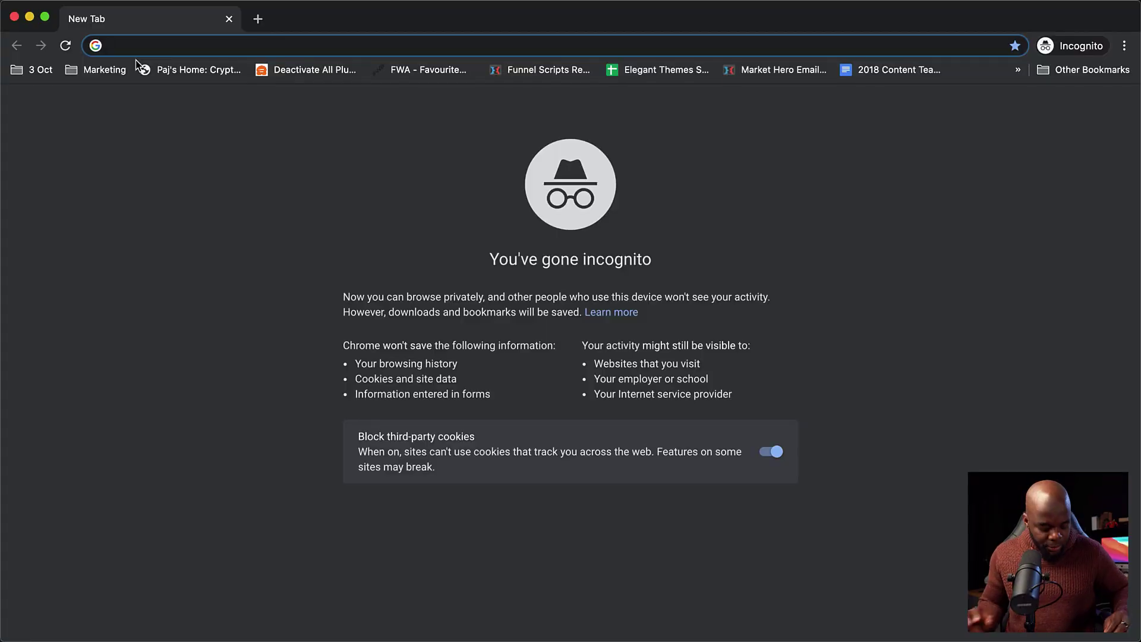
key(super+v)
key(Return)
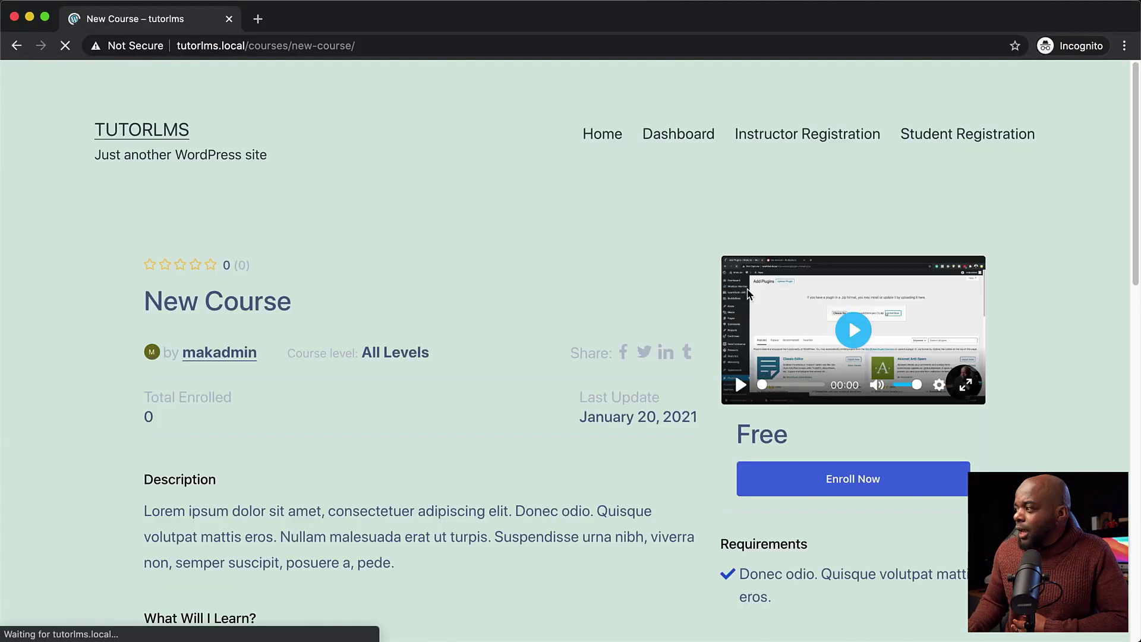
- Review the course page as a logged-out visitor and open Lesson One from the Main Course topic
scroll(747, 288, down, 3)
scroll(747, 288, down, 2)
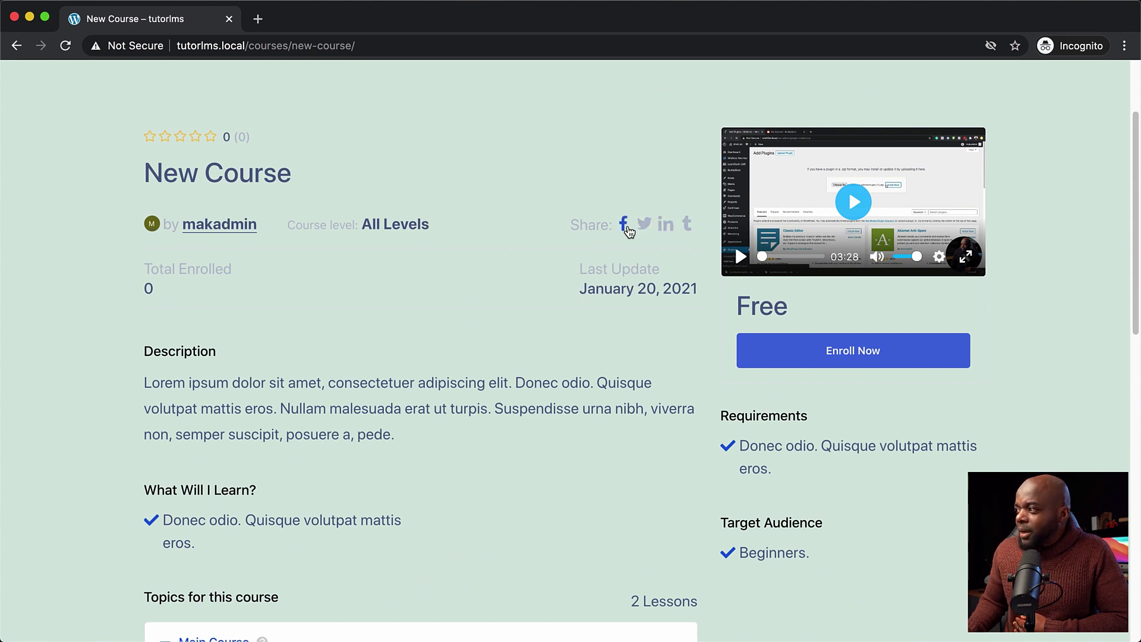
scroll(345, 350, down, 5)
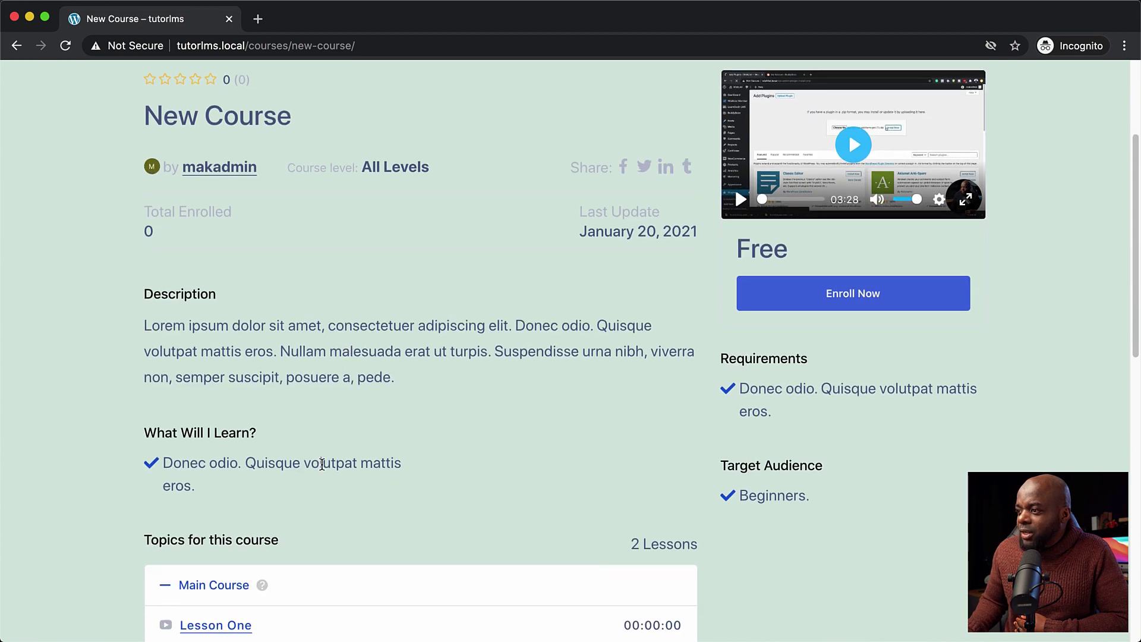
scroll(407, 469, down, 2)
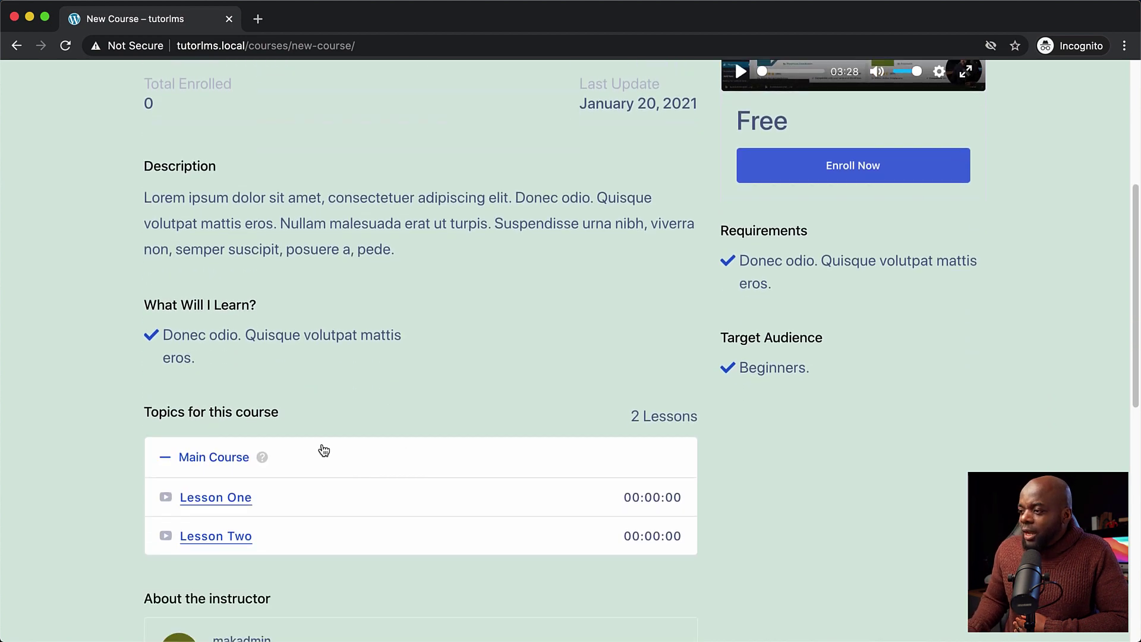
click(226, 503)
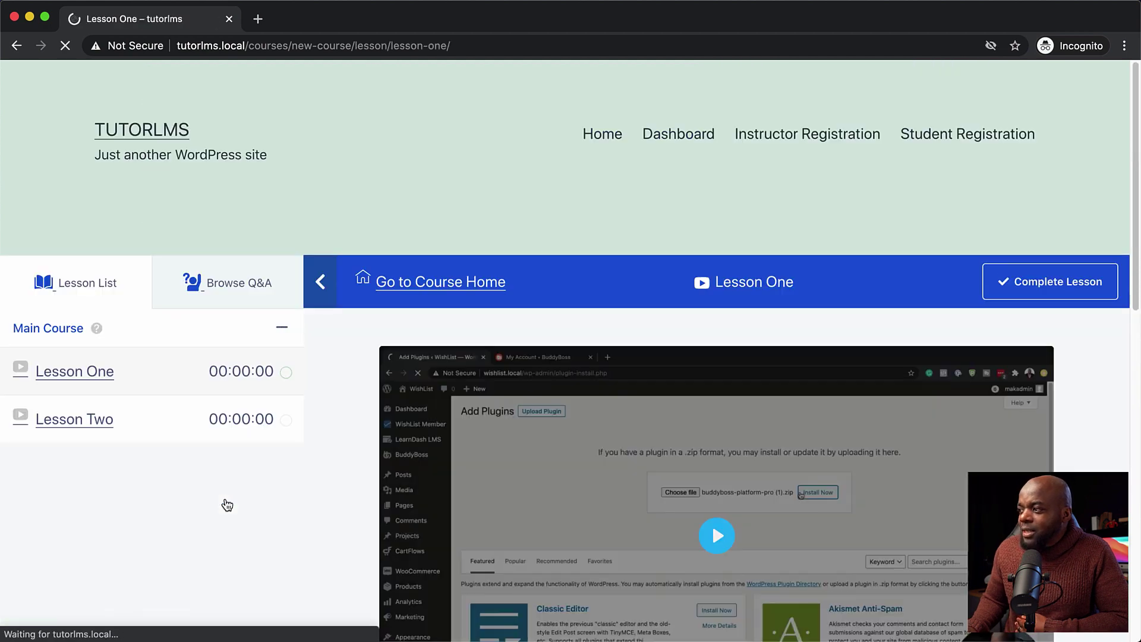
- Examine Lesson One's page with its dslr.jpg attachment, and play and pause the lesson video
scroll(321, 437, down, 4)
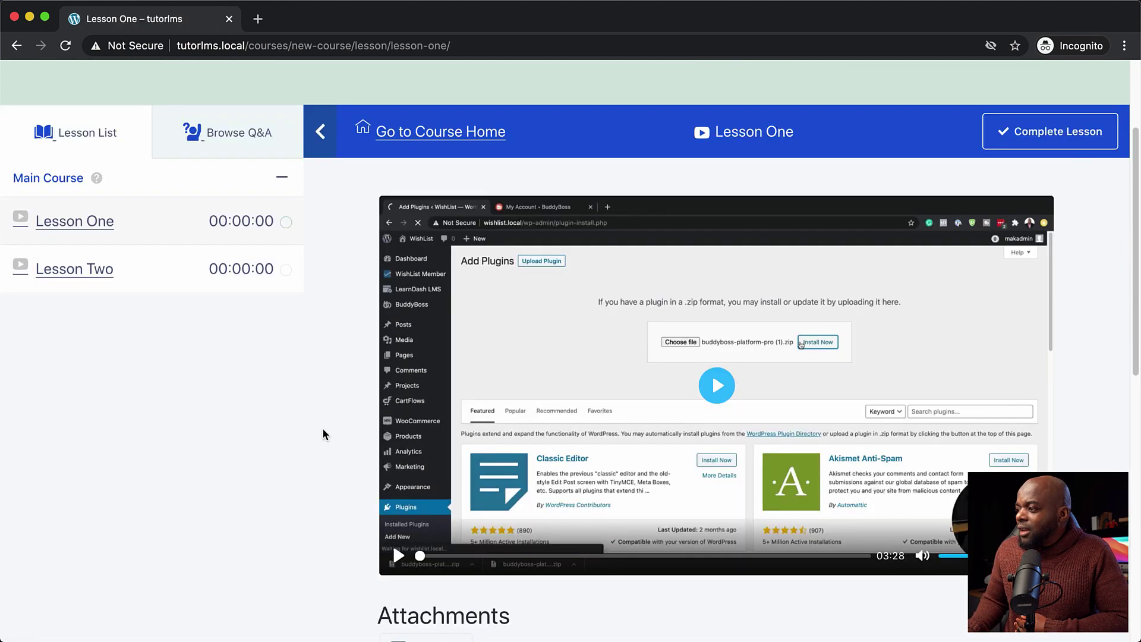
scroll(322, 434, up, 1)
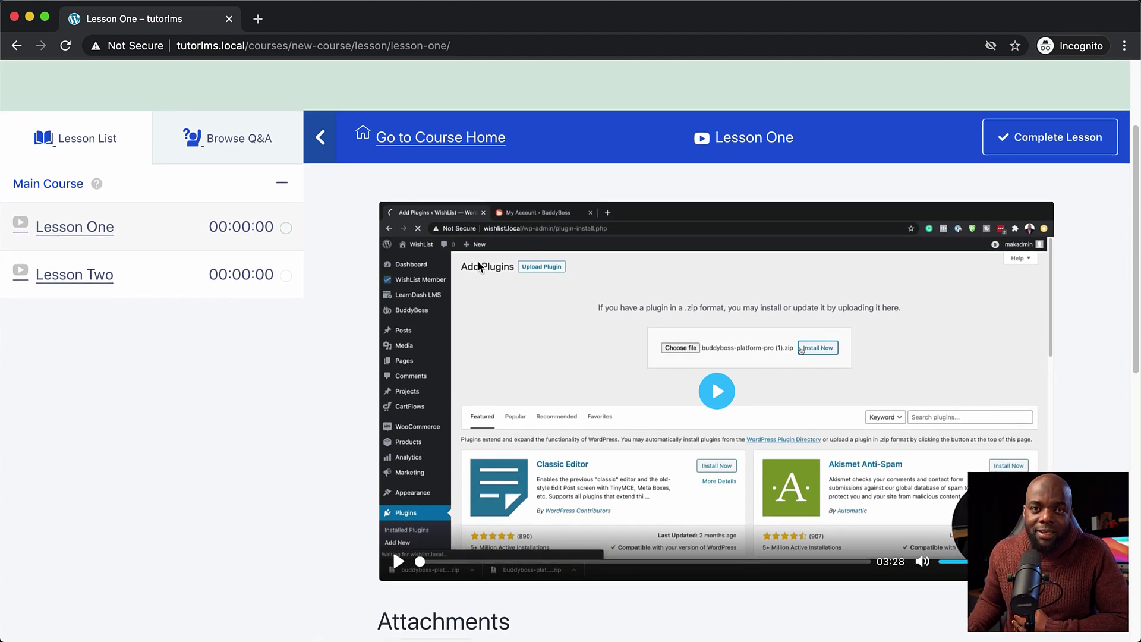
scroll(467, 463, down, 4)
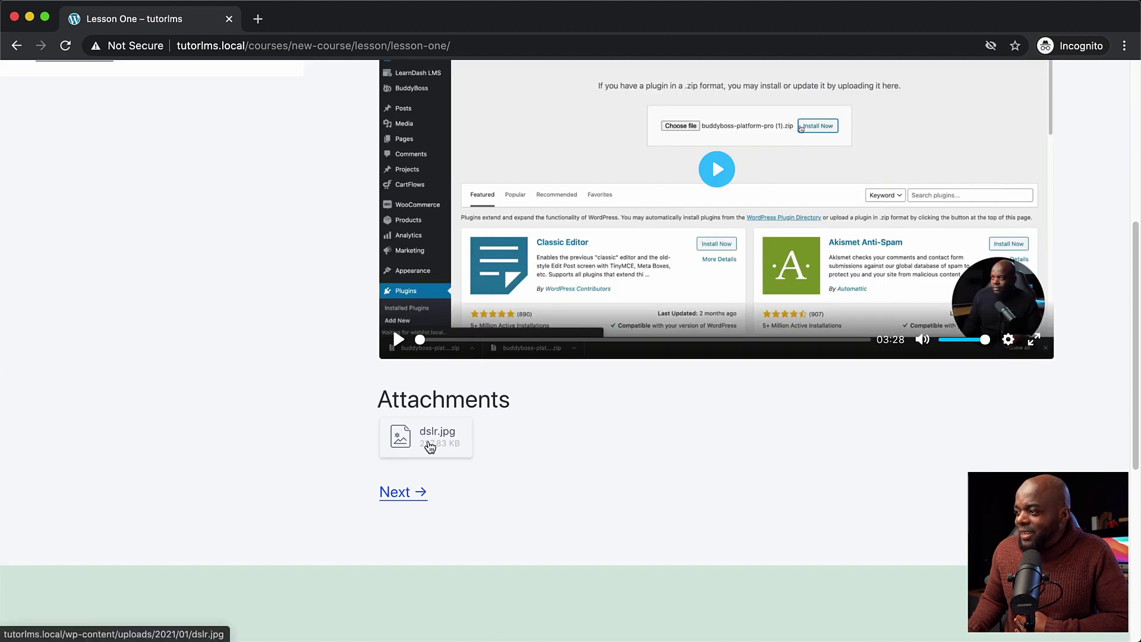
scroll(523, 465, up, 6)
scroll(522, 463, down, 4)
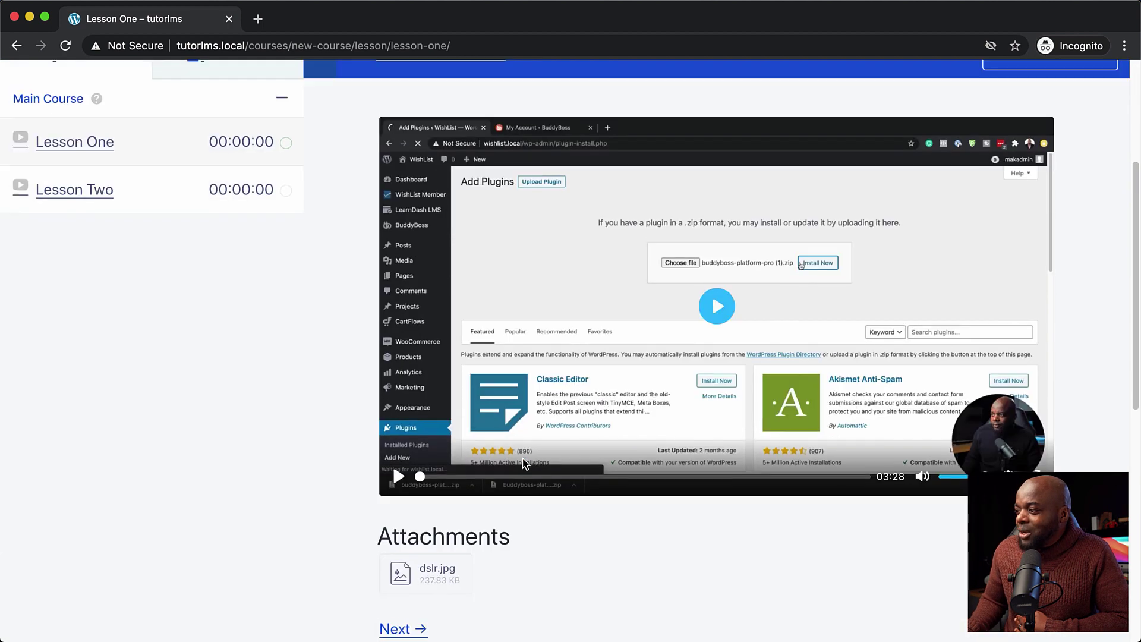
click(398, 474)
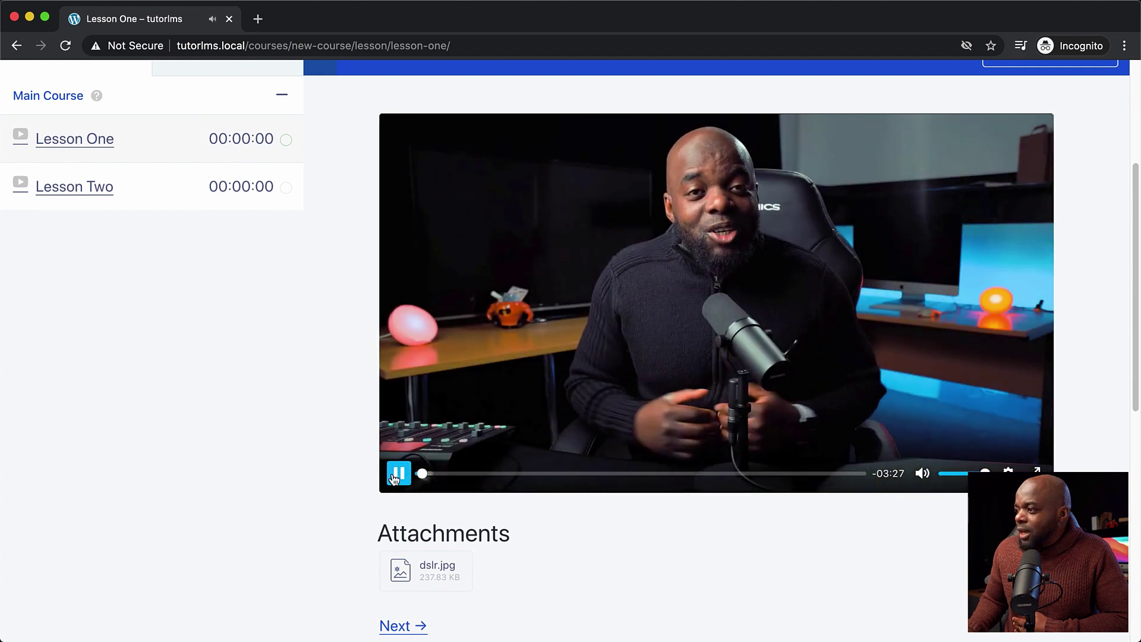
click(397, 473)
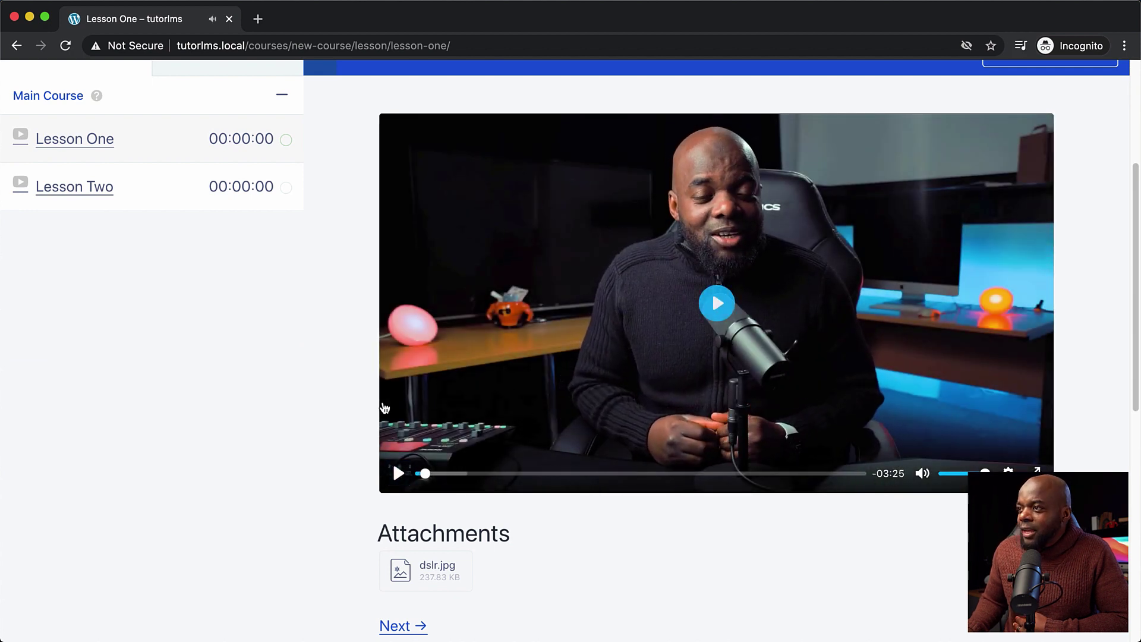
- Open Lesson Two from the lesson list, and play and pause its video
scroll(383, 408, up, 3)
click(89, 370)
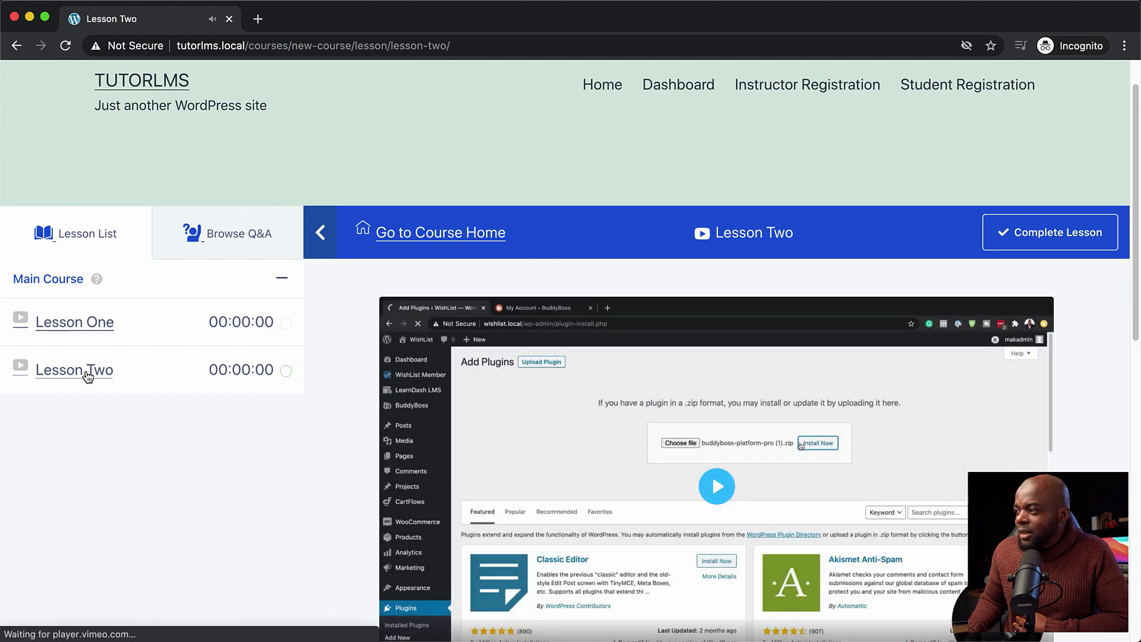
scroll(442, 460, down, 1)
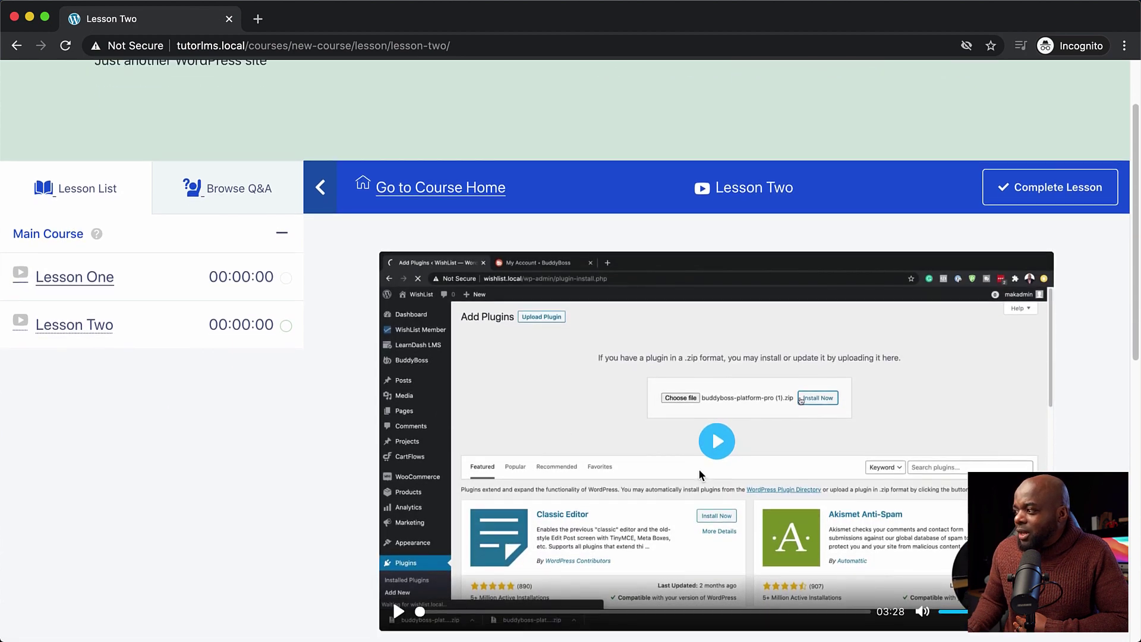
scroll(701, 472, down, 3)
click(397, 462)
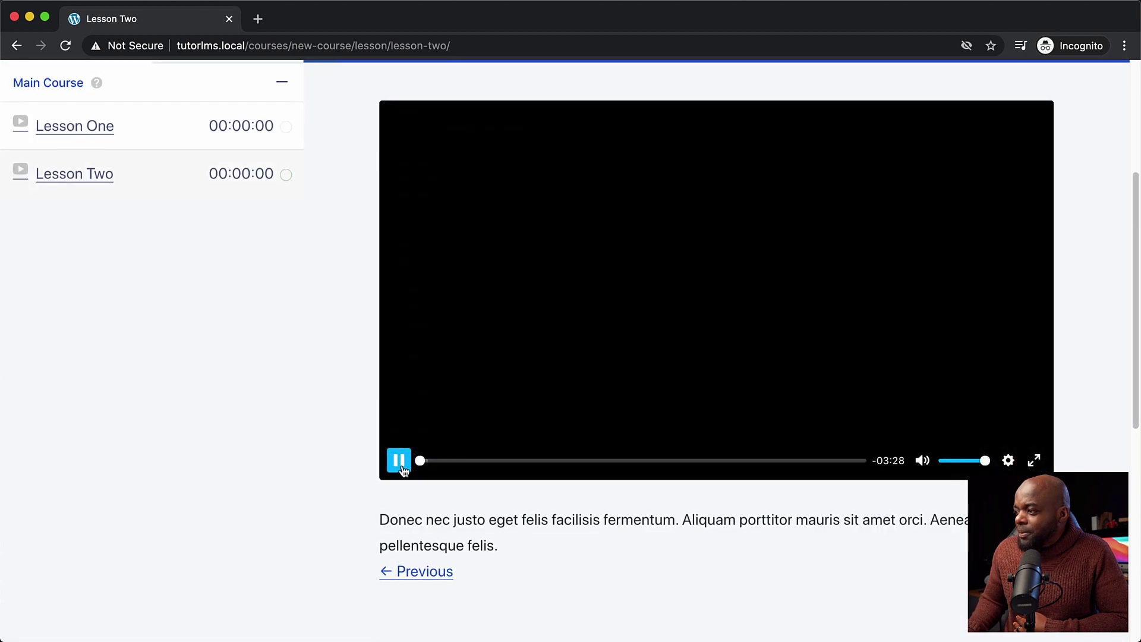
click(398, 461)
- Return to the course home page and collapse and expand the Main Course topic to test it
scroll(312, 462, up, 4)
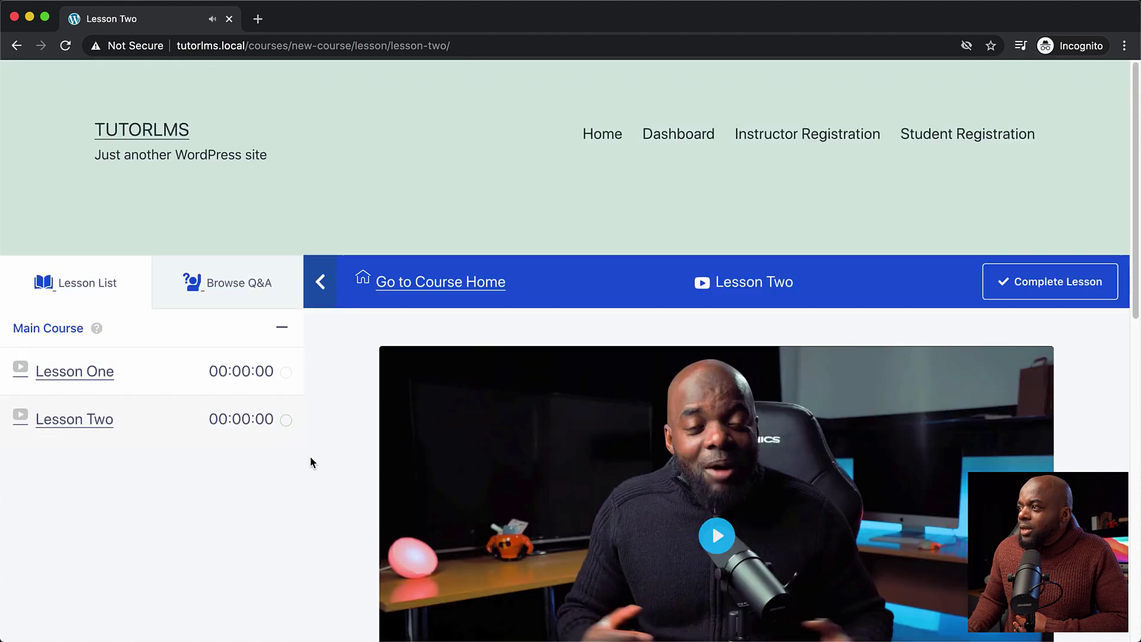
click(440, 290)
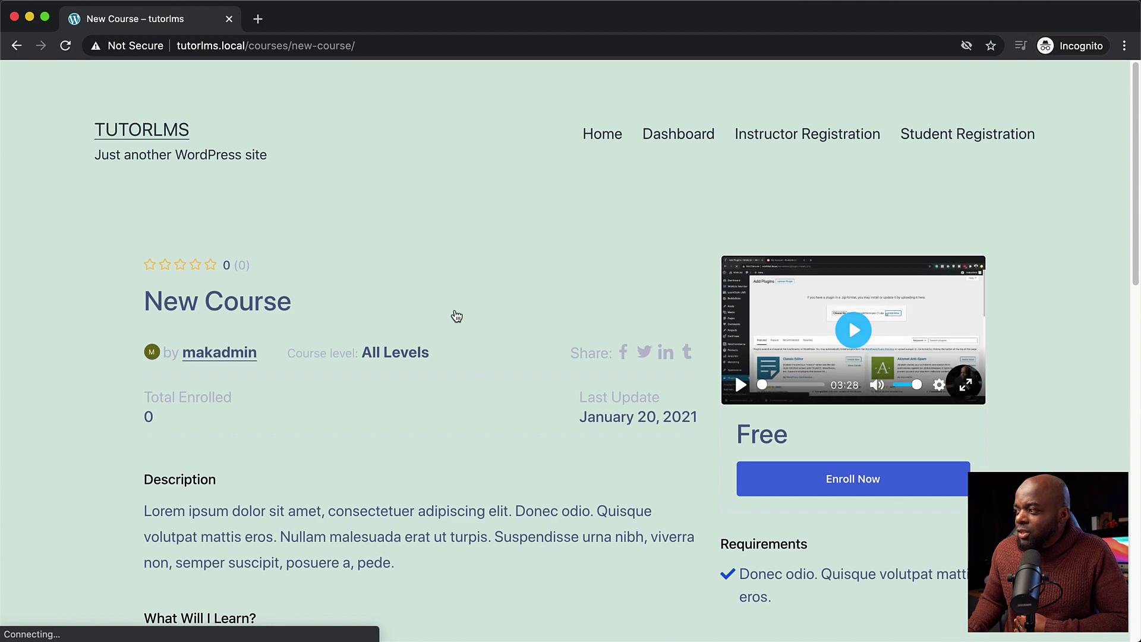
scroll(475, 356, down, 3)
scroll(498, 403, down, 2)
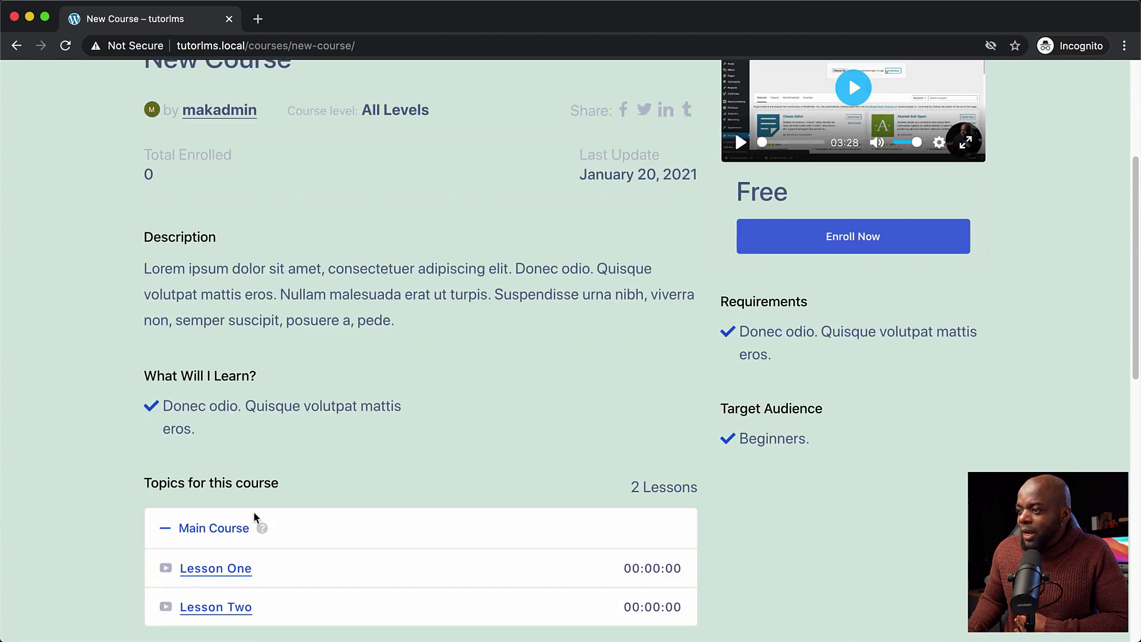
click(223, 534)
click(225, 534)
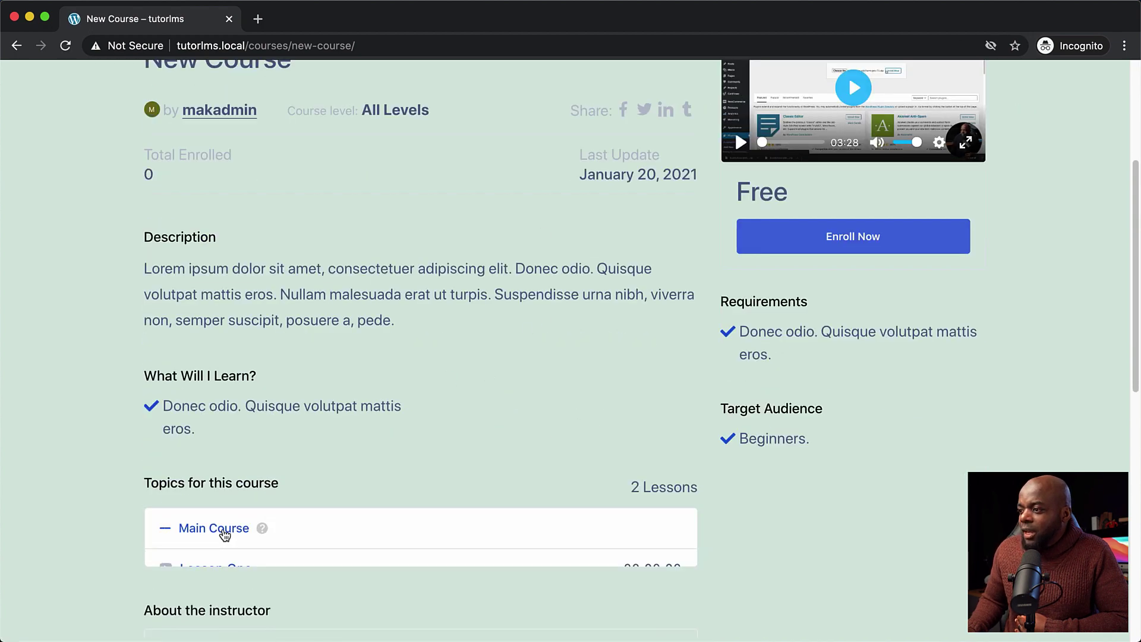
scroll(419, 488, down, 3)
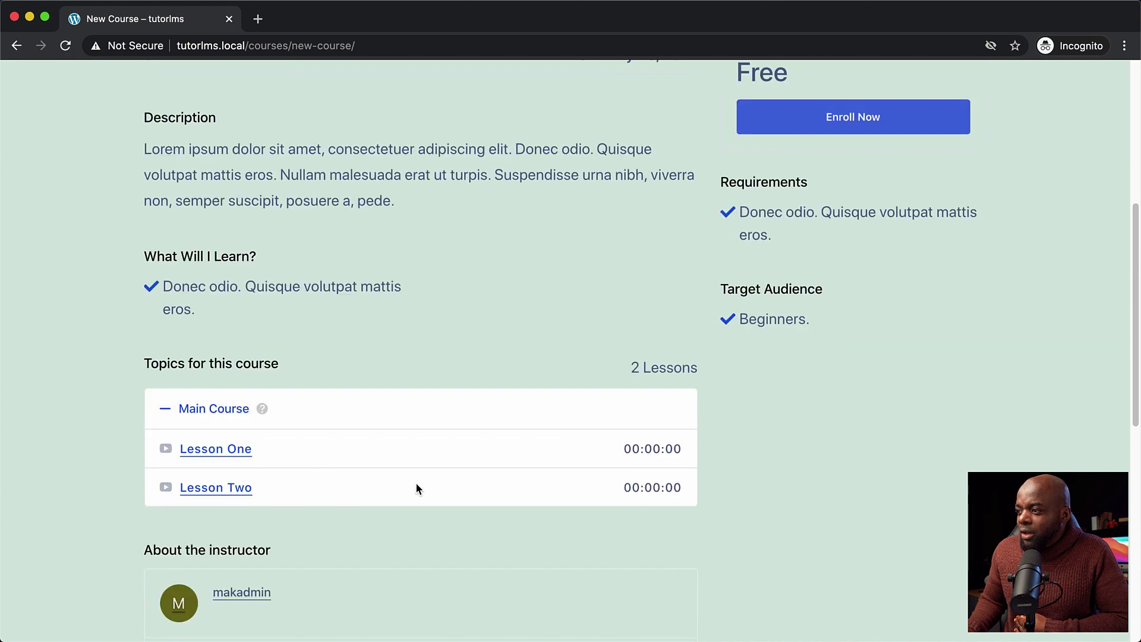
click(219, 410)
click(221, 409)
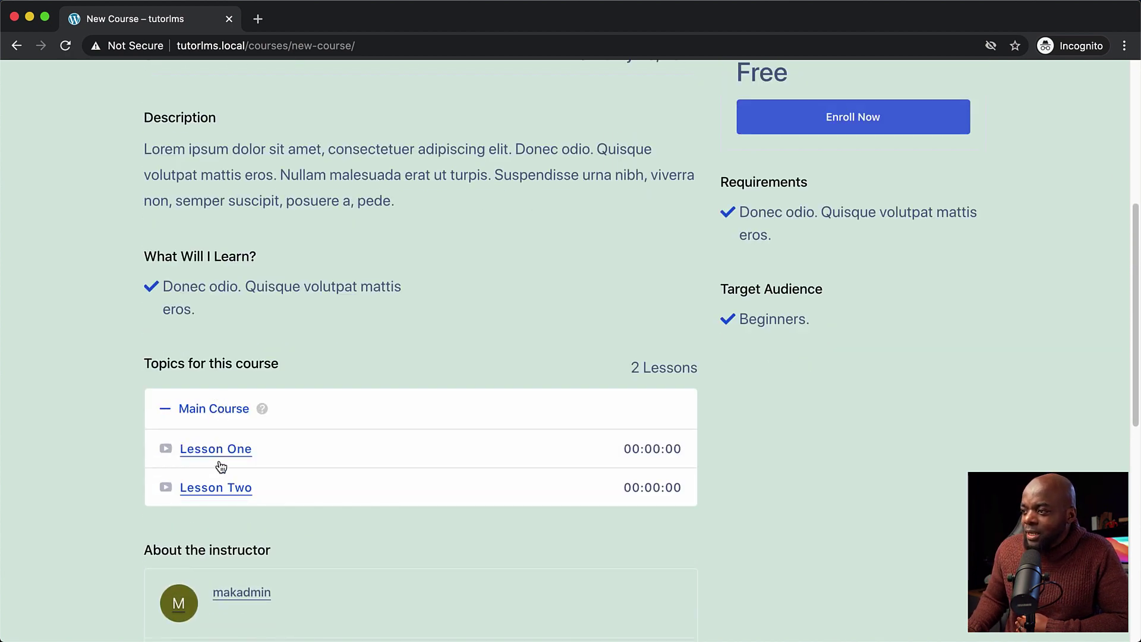
- Open Lesson One again and collapse and expand the Main Course topic in its lesson list
click(240, 457)
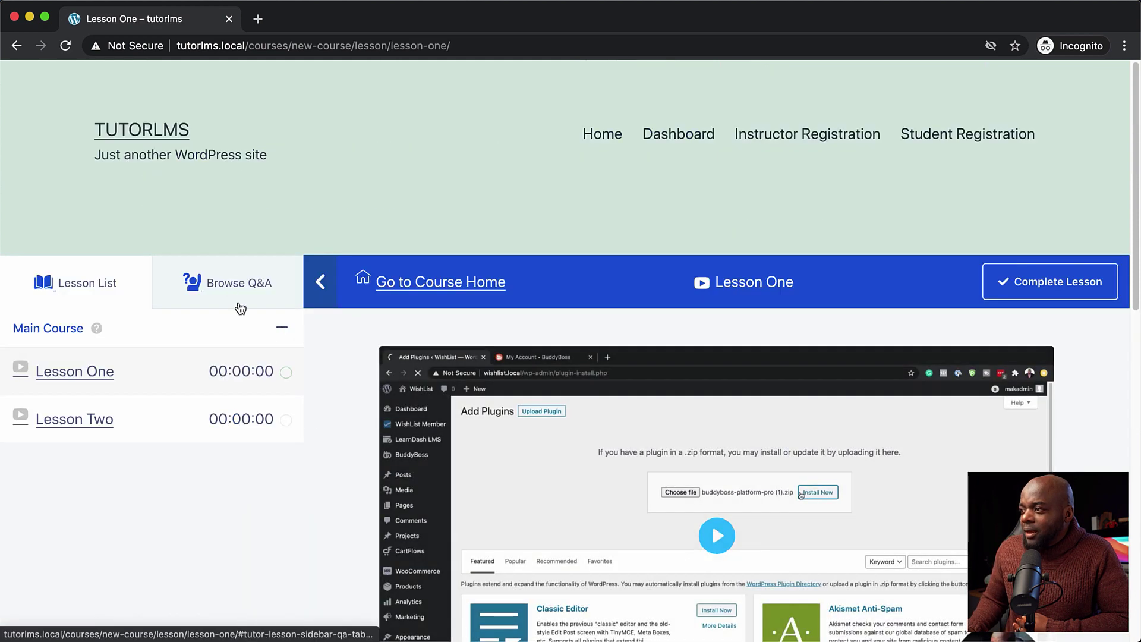
click(282, 328)
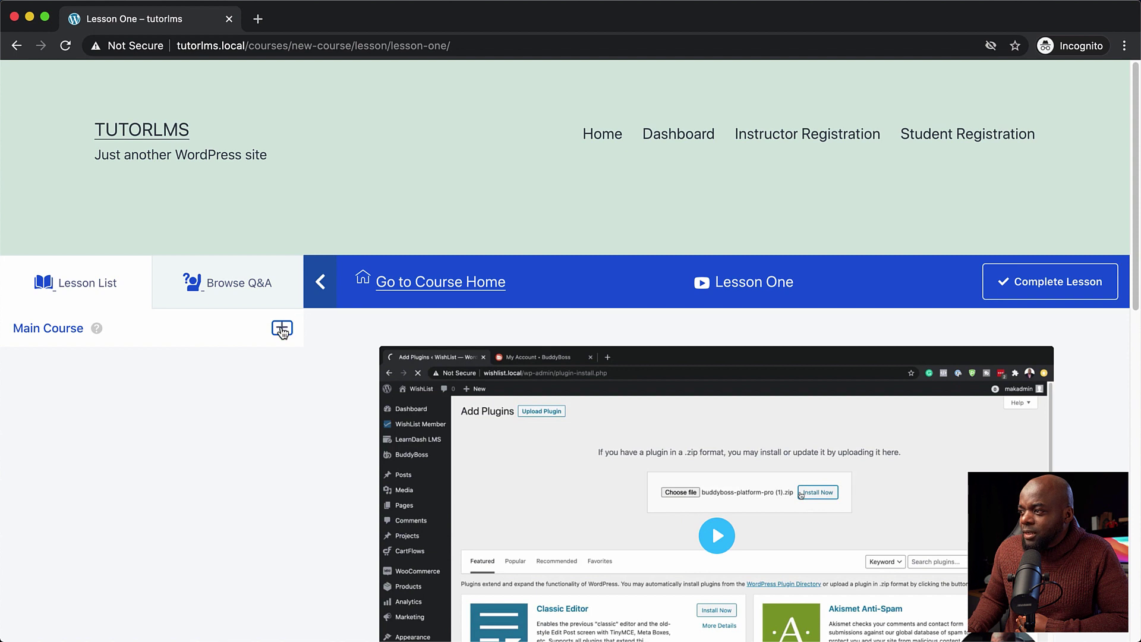
click(283, 329)
scroll(891, 337, down, 1)
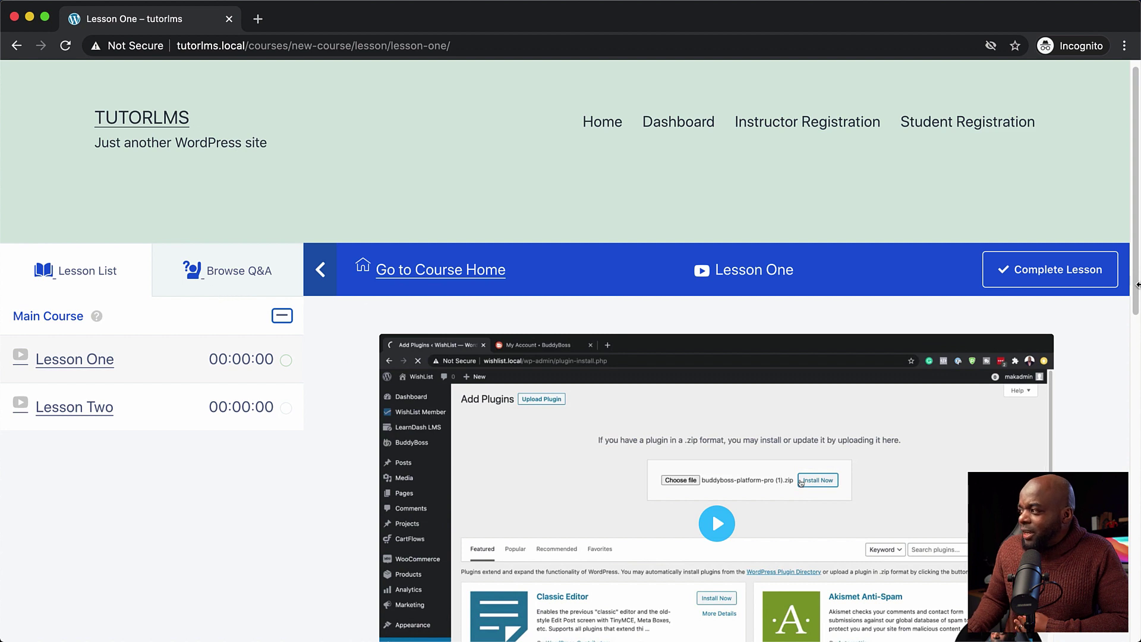
- Try to mark Lesson One as complete without signing in, and return to the lesson page to review its video and attachment
click(1035, 274)
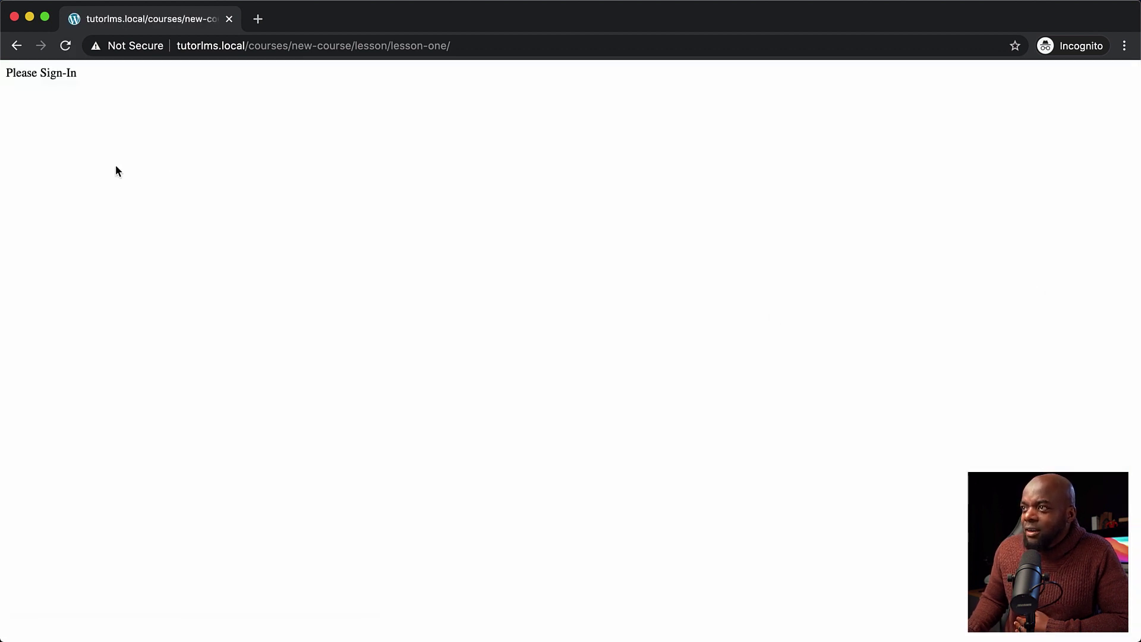
click(14, 47)
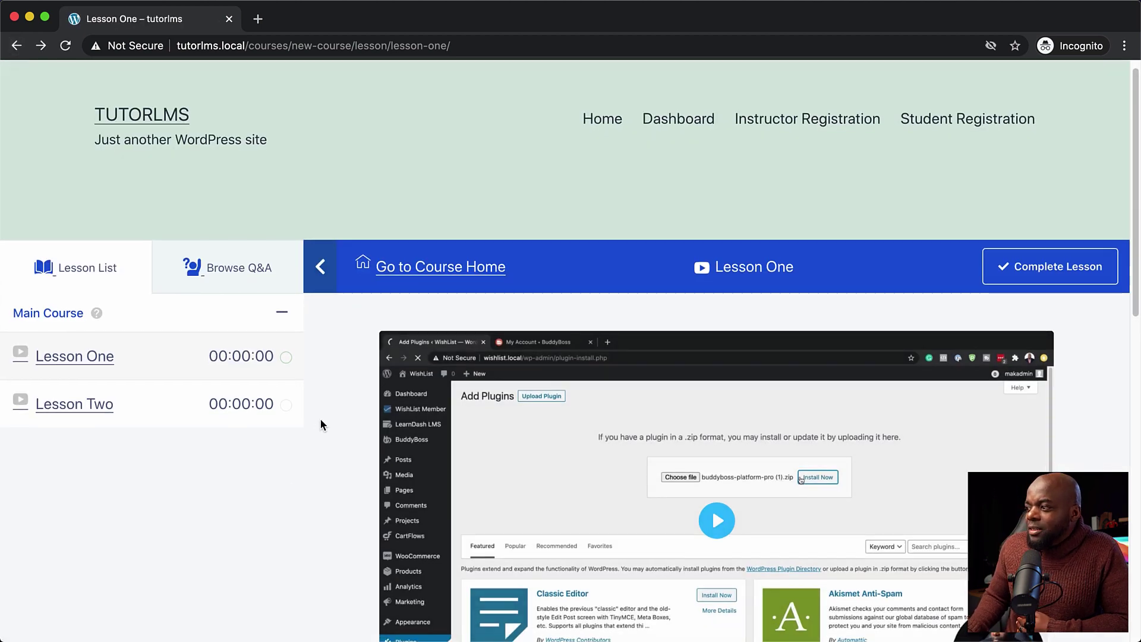
scroll(320, 421, down, 3)
scroll(321, 423, down, 2)
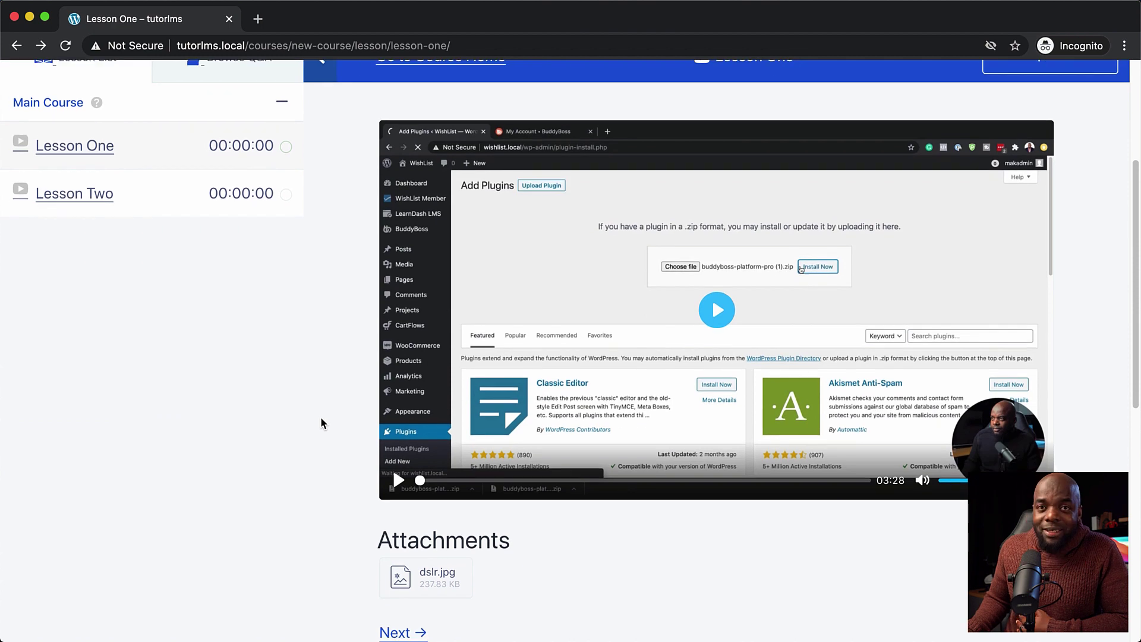
scroll(321, 423, up, 2)
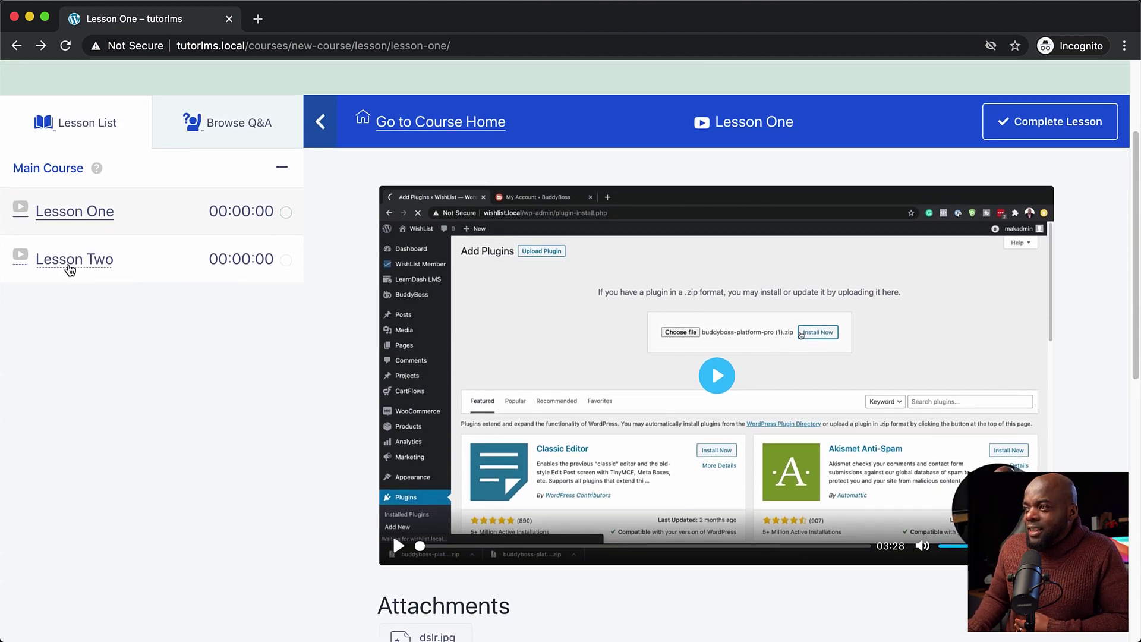
scroll(324, 363, up, 3)
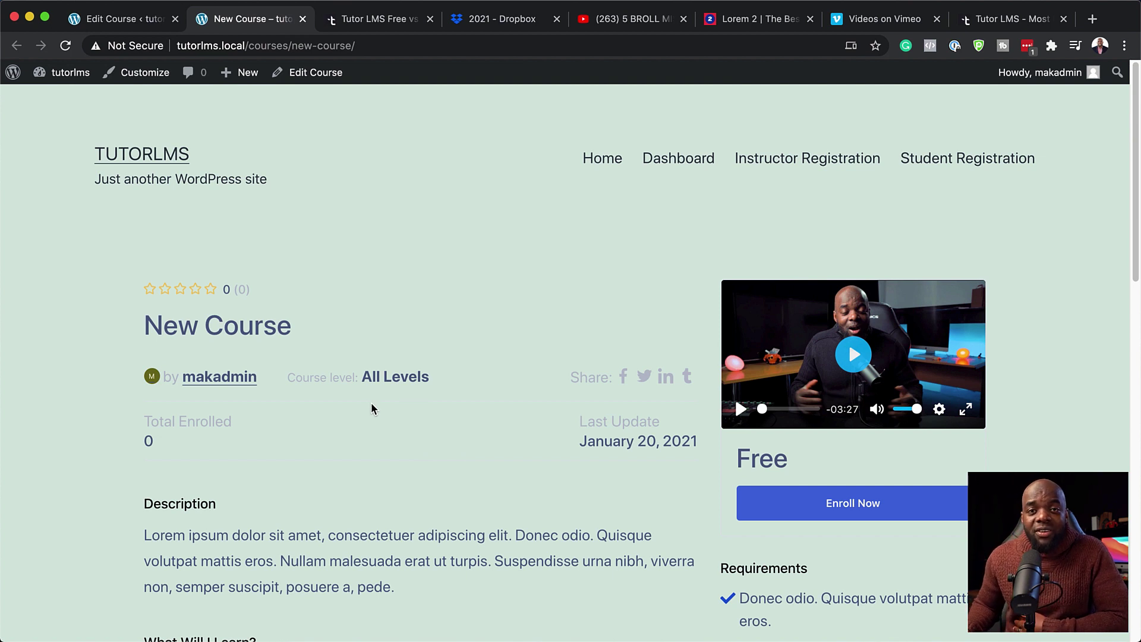
- In the signed-in browser window, open the site's Dashboard page and examine its course statistics, Most Popular Courses table and Instructor links
click(694, 159)
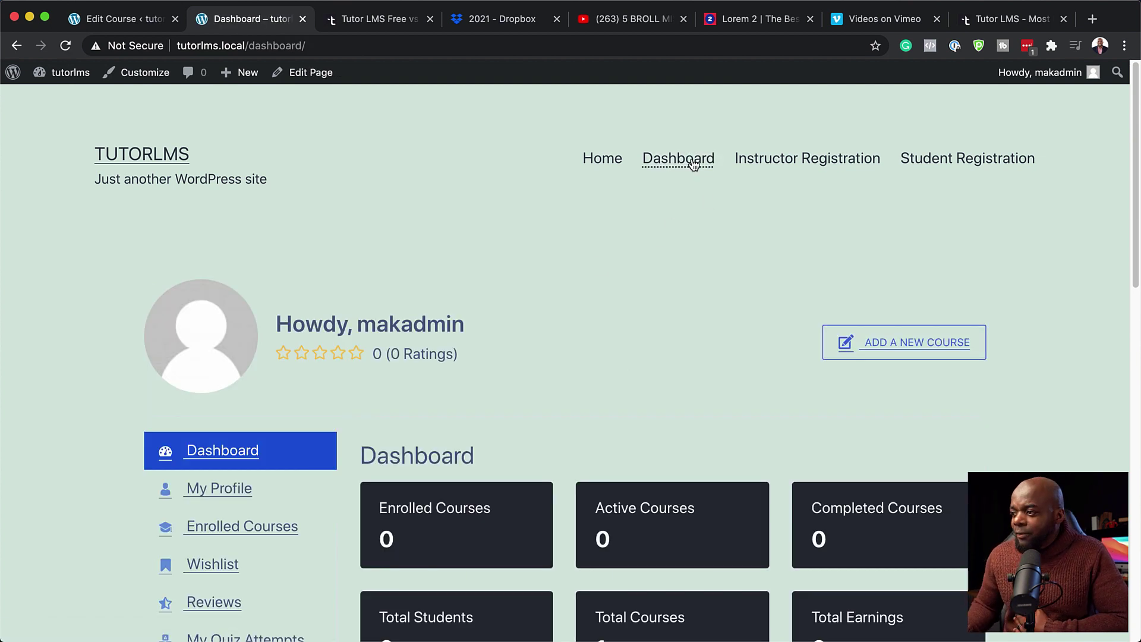
scroll(387, 302, down, 3)
scroll(387, 297, down, 8)
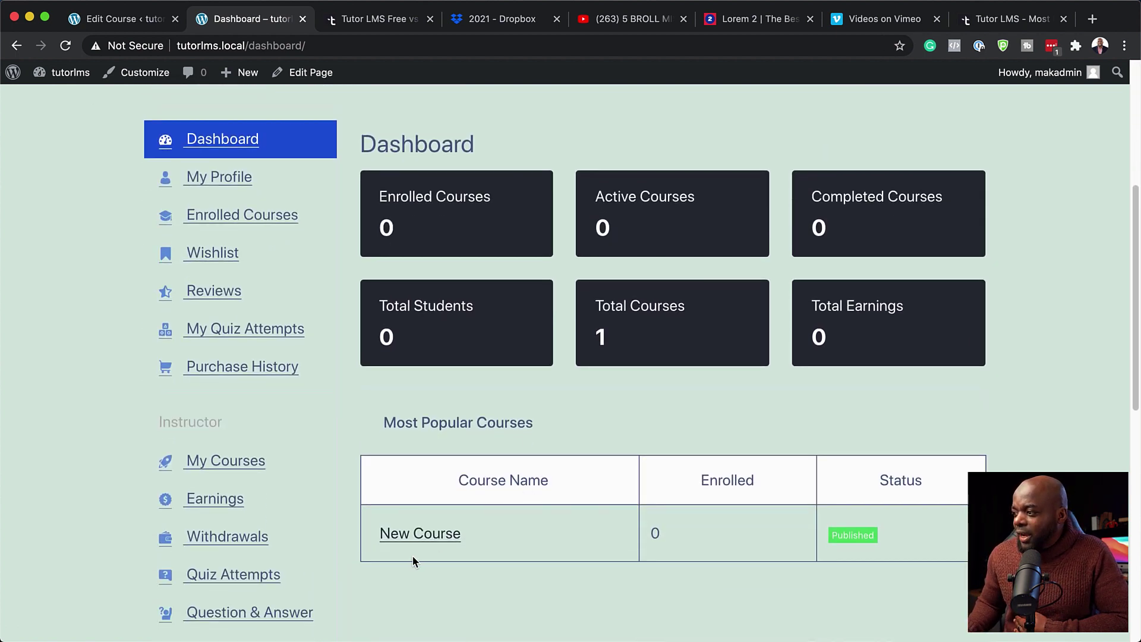
scroll(497, 529, down, 2)
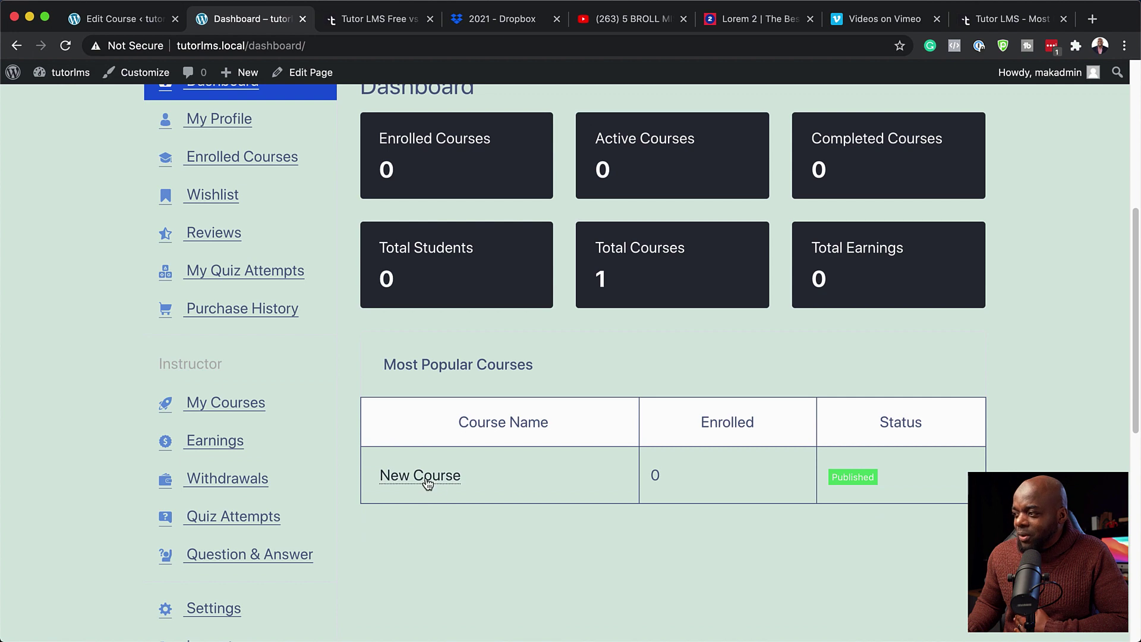
scroll(705, 421, up, 4)
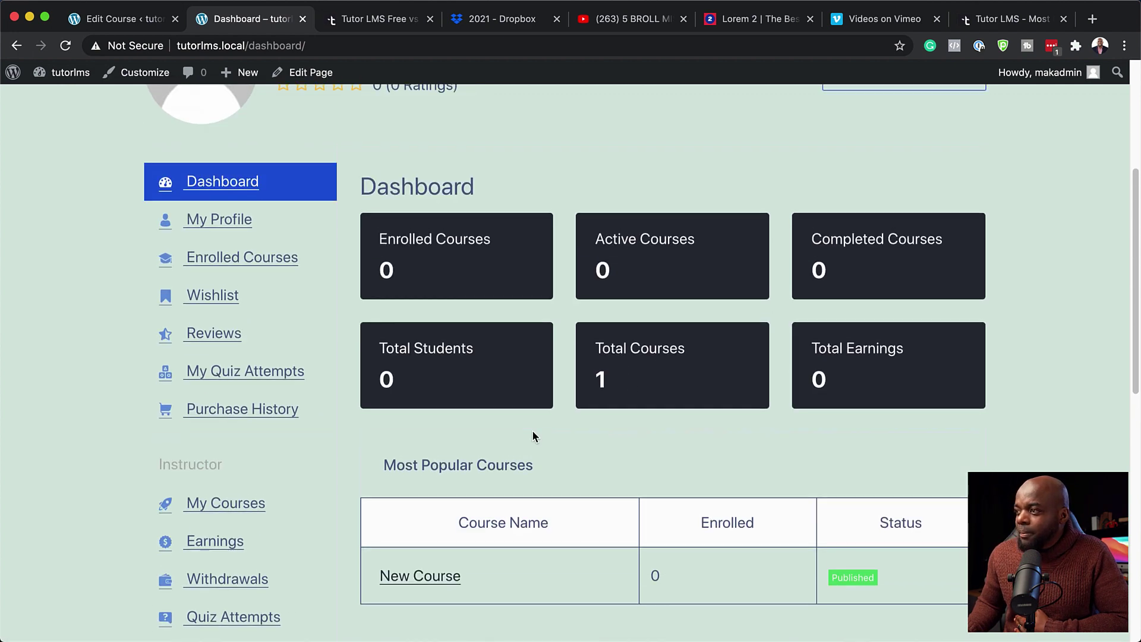
scroll(532, 431, up, 2)
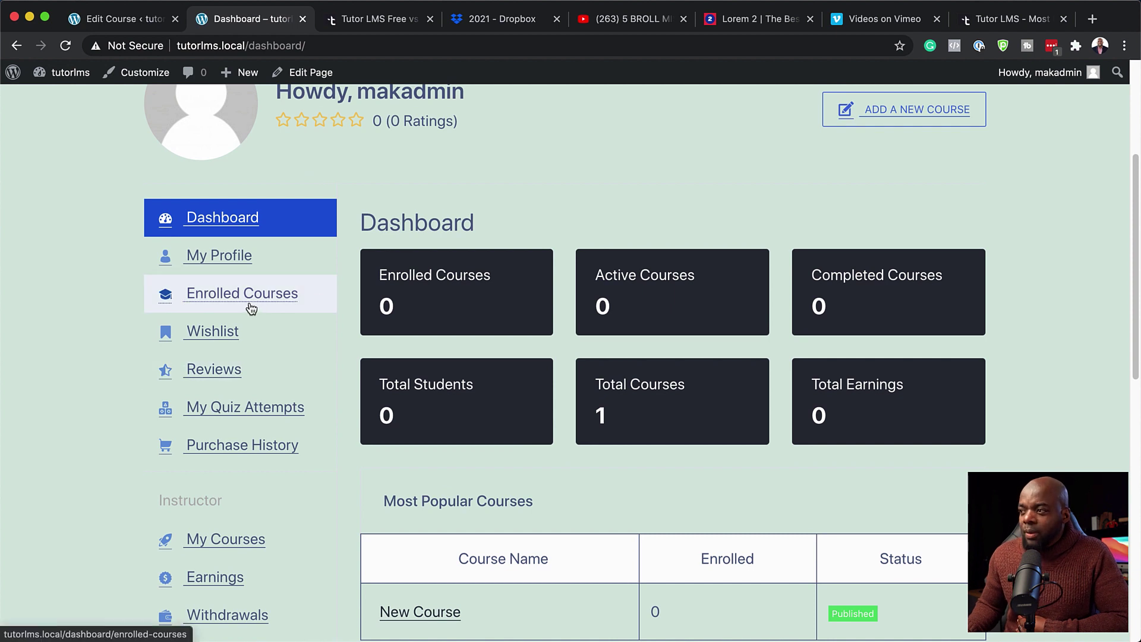
scroll(311, 383, down, 9)
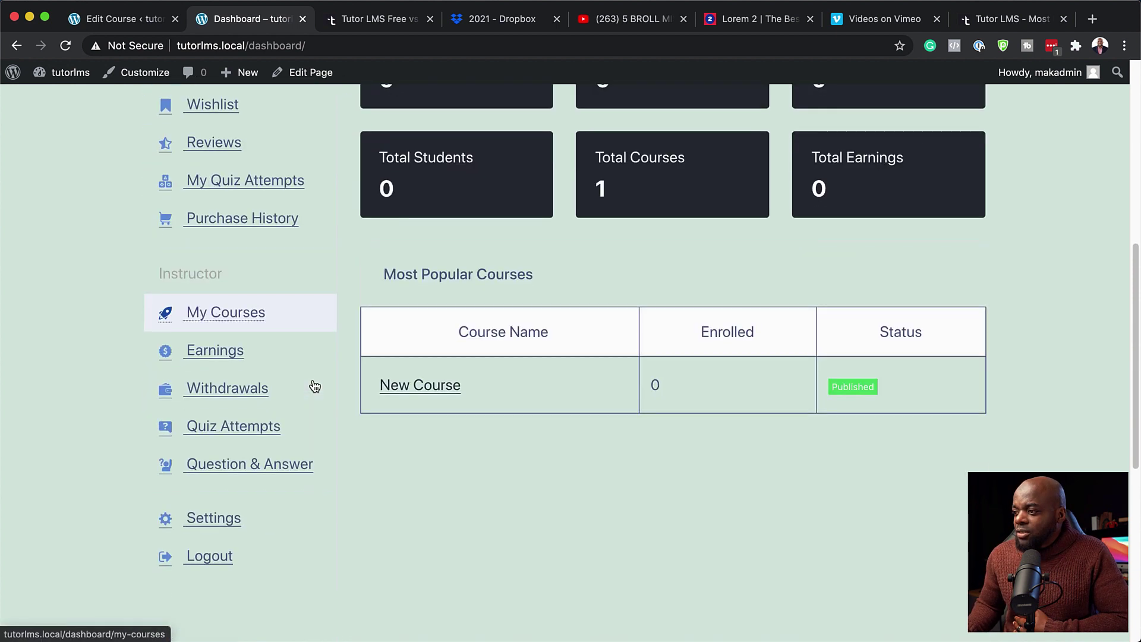